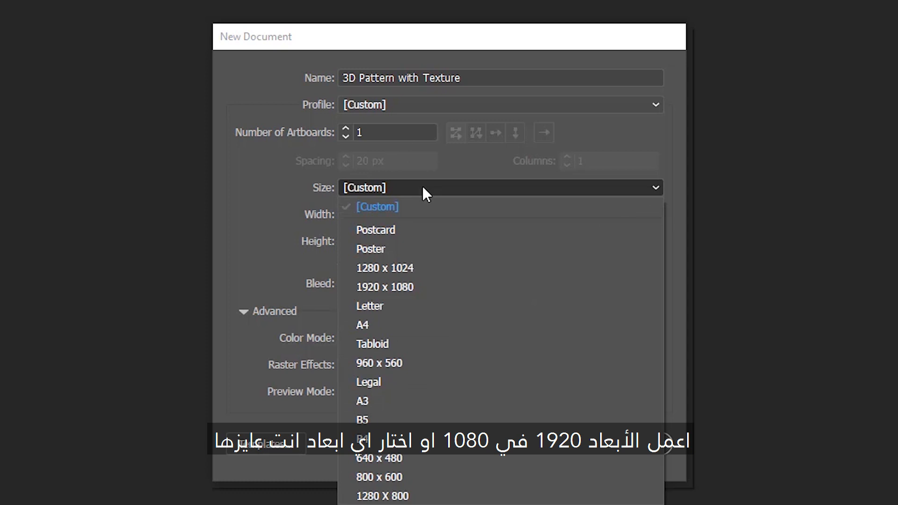
Step: Create the new document at 1920 x 1080 px in landscape orientation
click(434, 288)
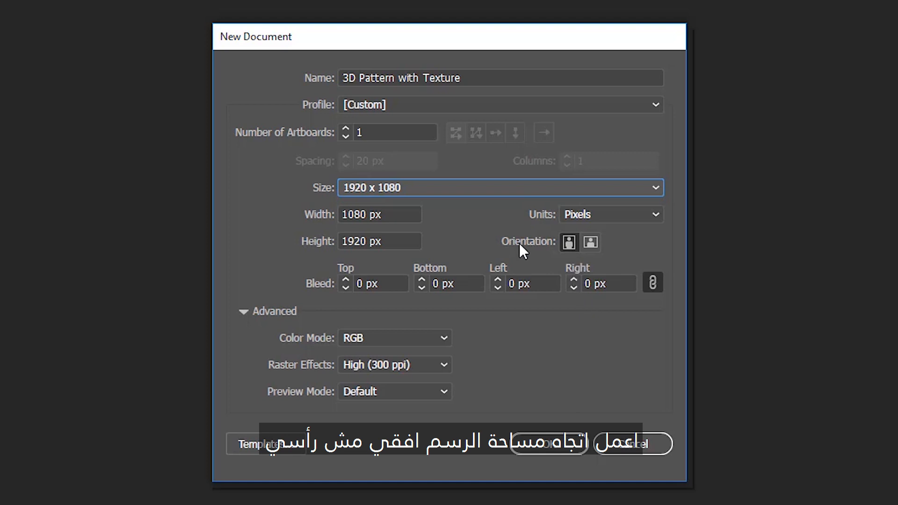
click(588, 244)
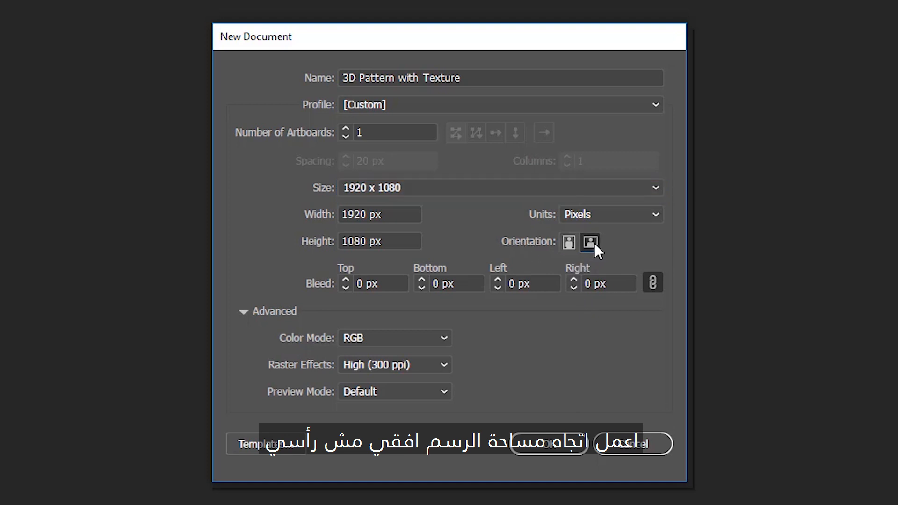
click(553, 440)
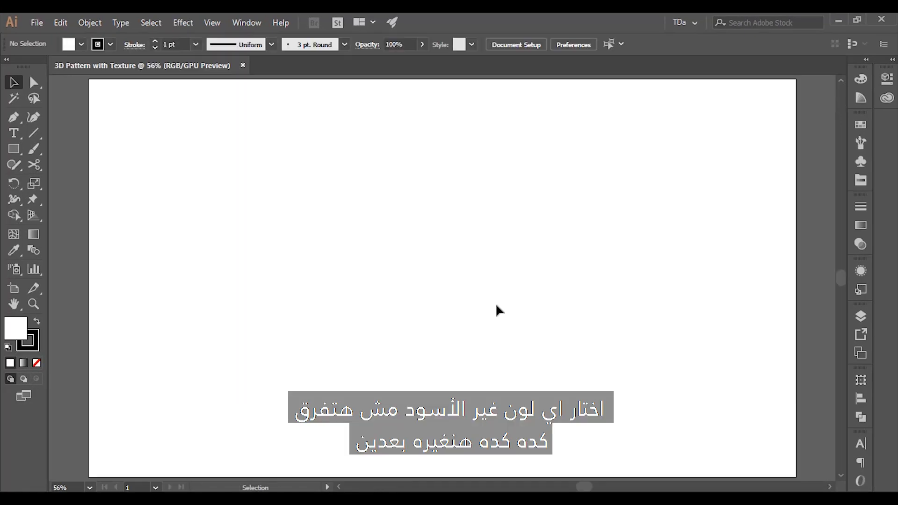
Step: Set the drawing colours to an orange fill from the swatches and no stroke
key(shift+x)
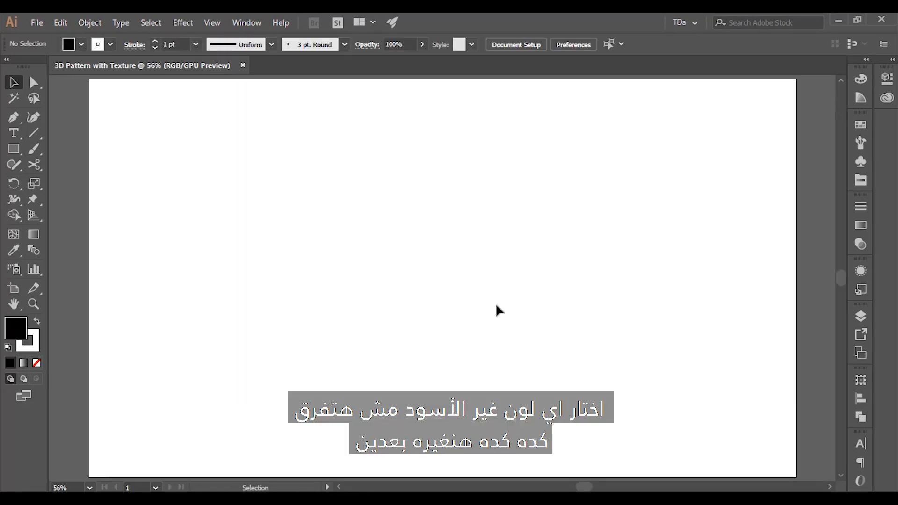
key(x)
key(slash)
key(x)
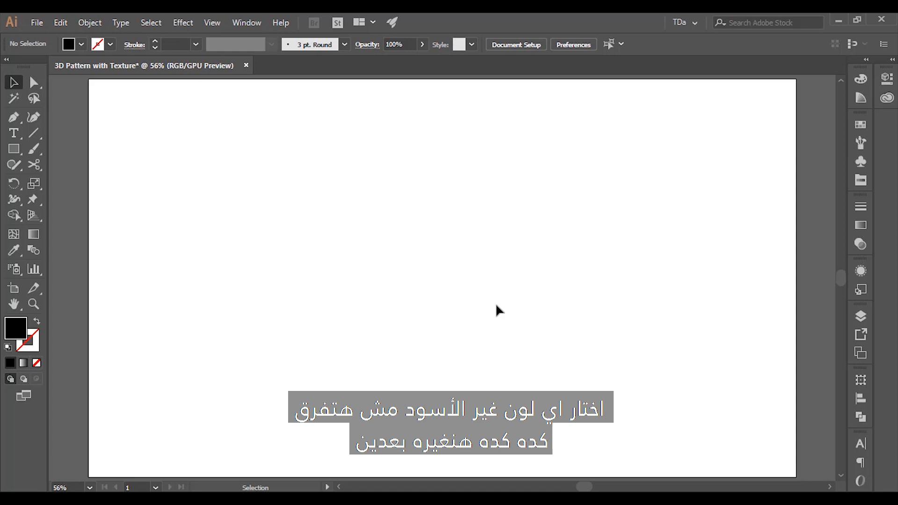
click(862, 125)
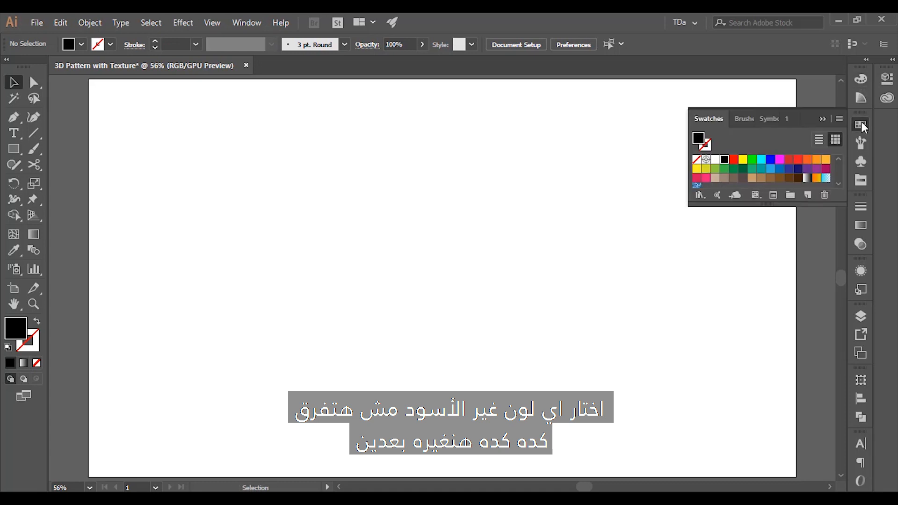
click(807, 161)
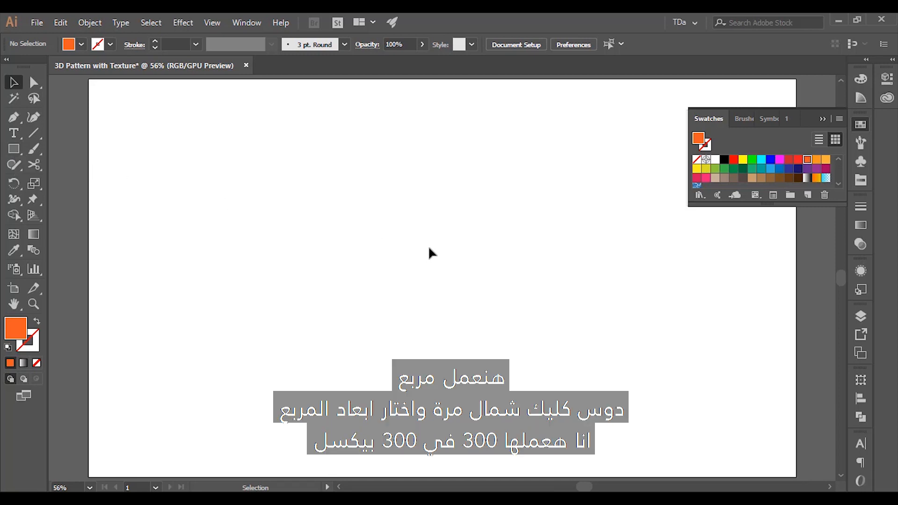
Step: Draw a 300 x 300 px square on the artboard with the Rectangle tool
key(m)
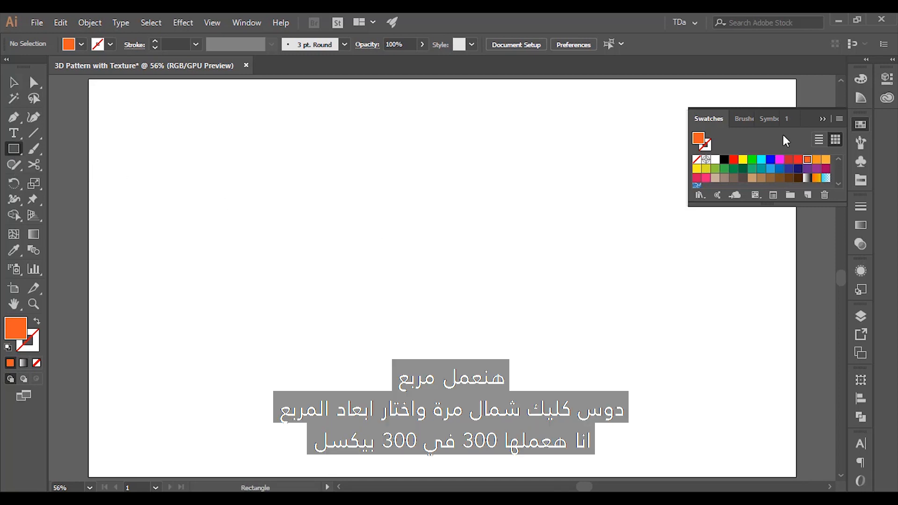
click(823, 118)
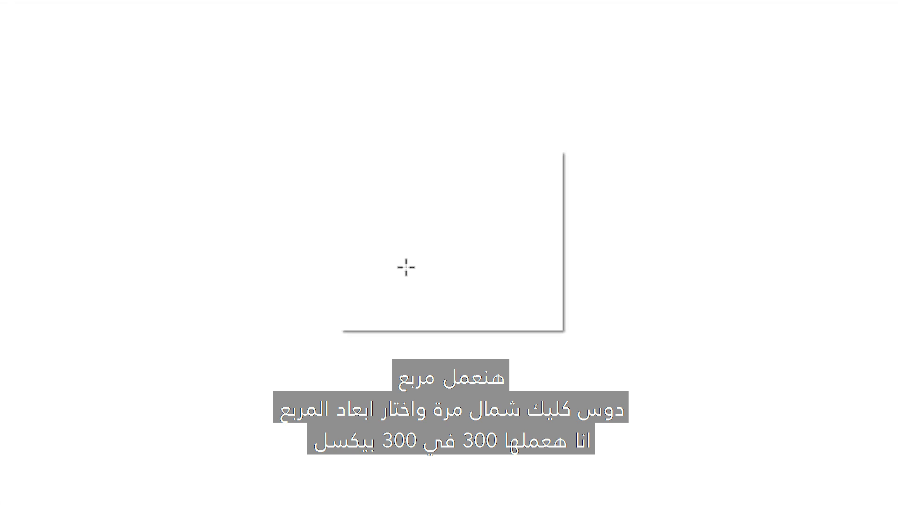
click(405, 268)
text(300)
key(Tab)
text(300)
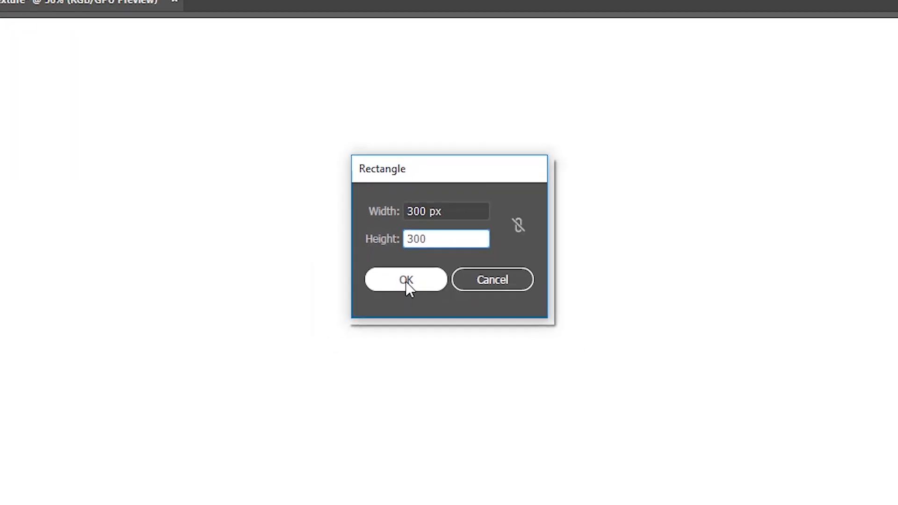
click(406, 281)
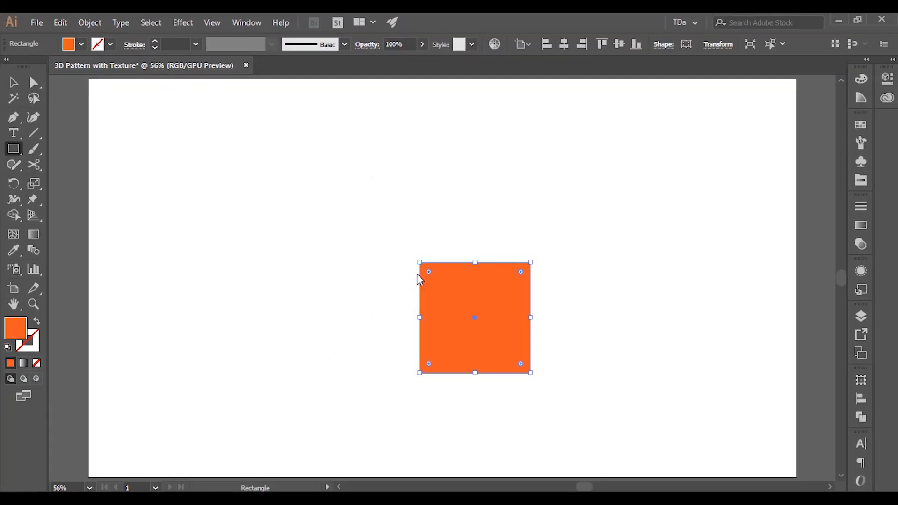
Step: Centre the orange square on the artboard horizontally and vertically
click(563, 44)
click(618, 44)
key(v)
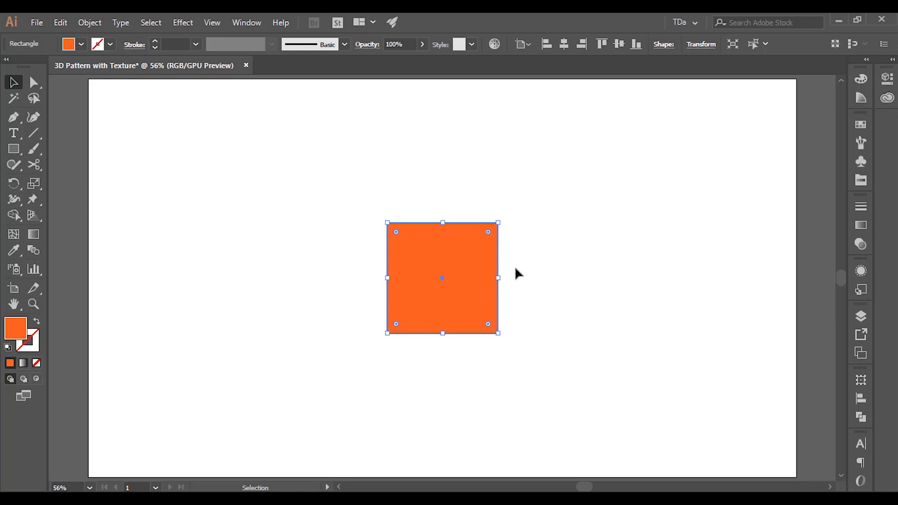
Step: Start the 3D Extrude & Bevel effect on the square with preview enabled and the Isometric Left position
click(450, 267)
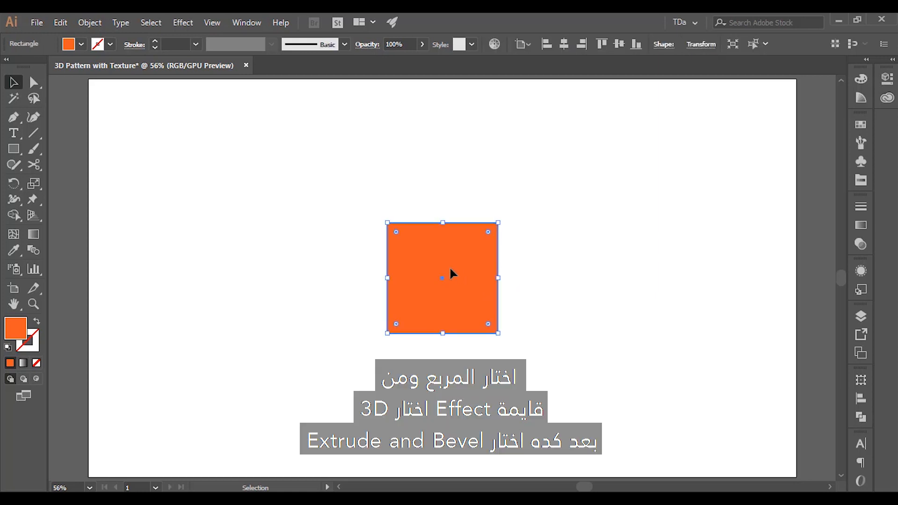
click(149, 28)
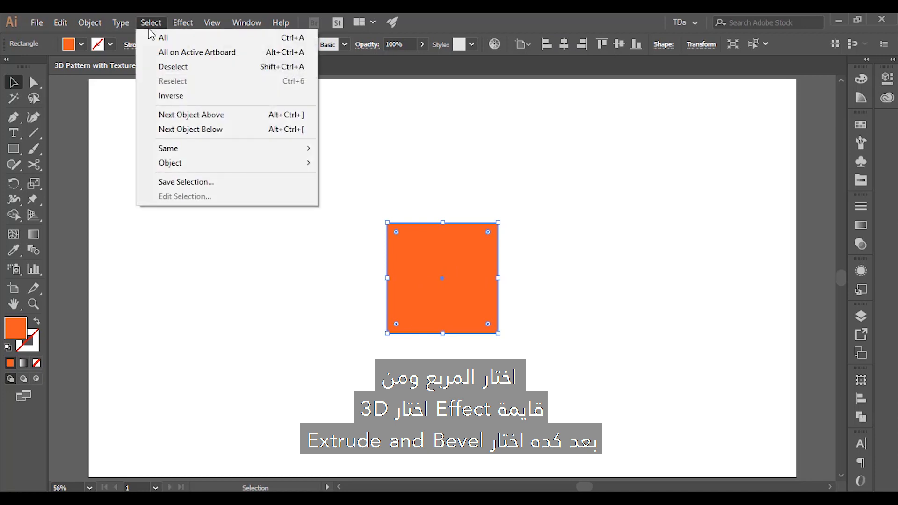
mouse_move(173, 26)
mouse_move(306, 100)
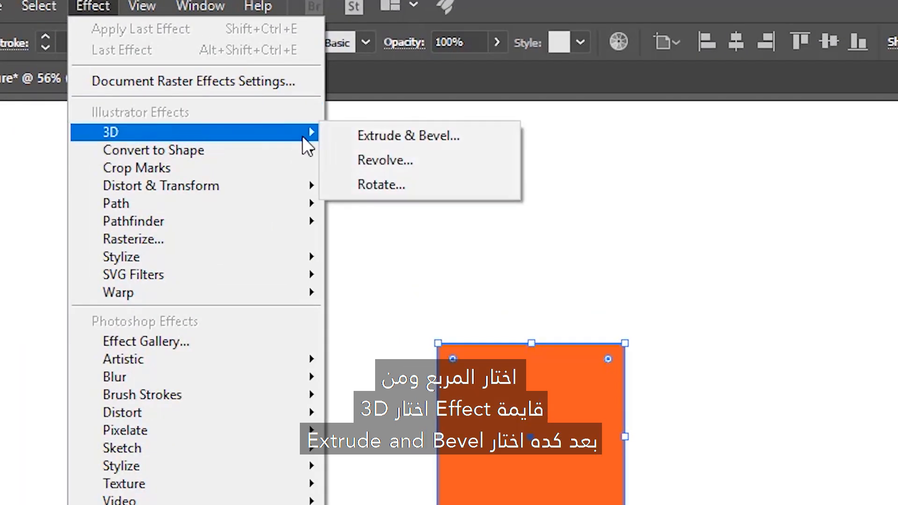
click(333, 136)
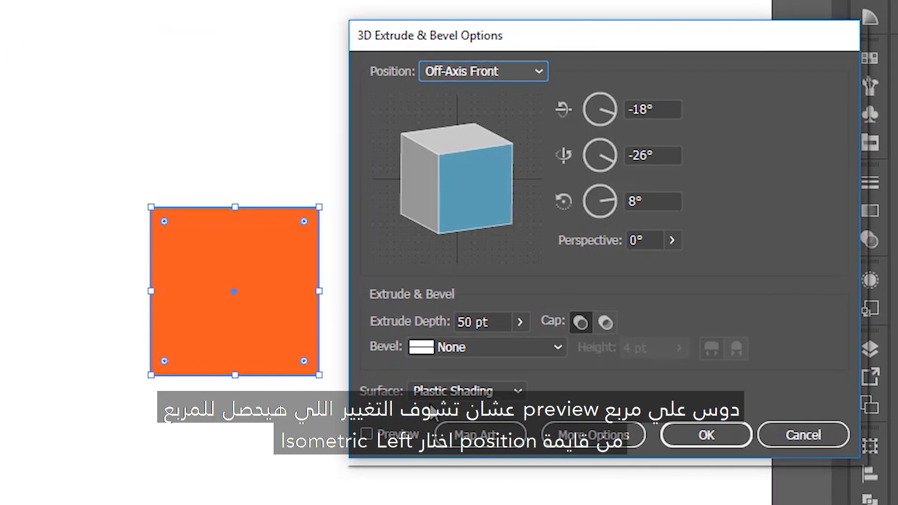
click(428, 412)
click(492, 74)
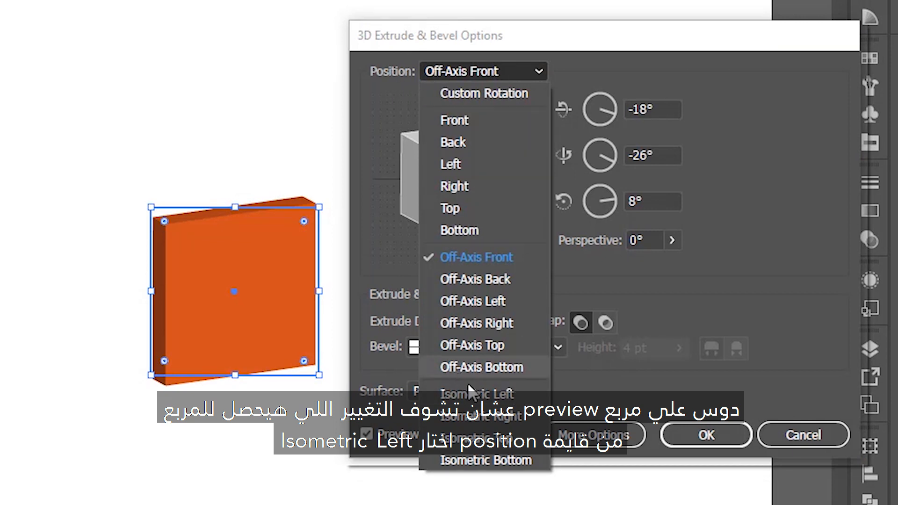
click(479, 395)
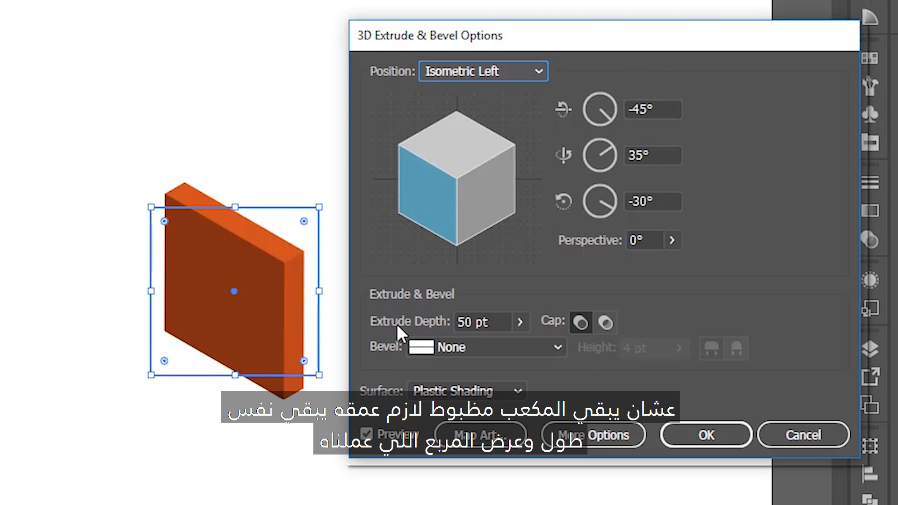
Step: Set the extrude depth to 300 pt, apply the effect and deselect the cube
double_click(459, 321)
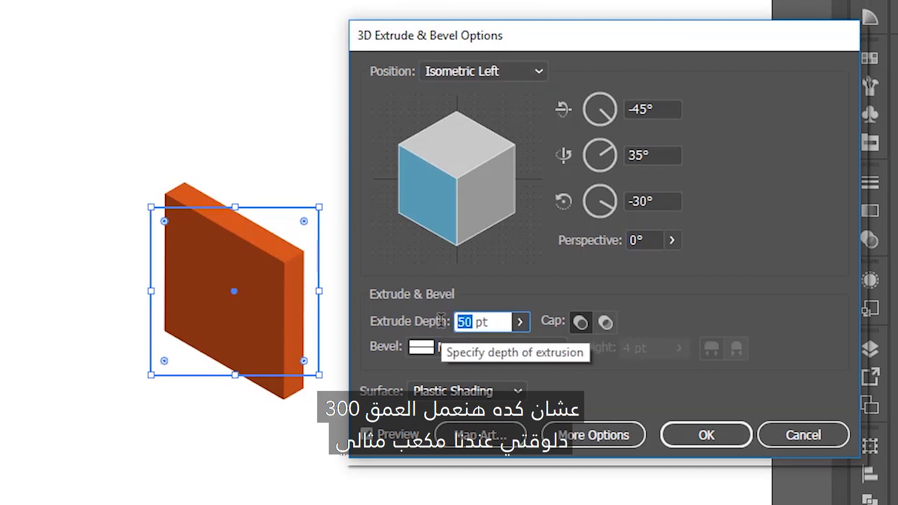
text(300)
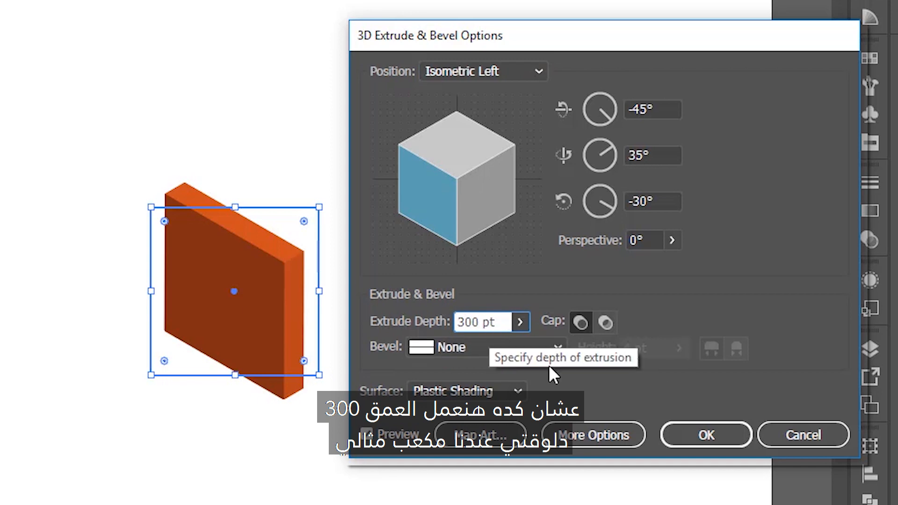
click(706, 434)
click(477, 386)
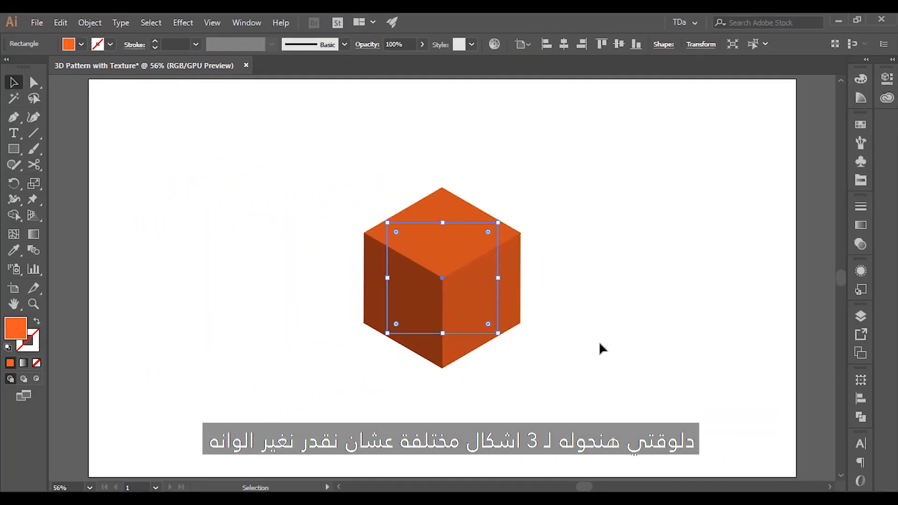
drag(602, 189, 321, 372)
click(636, 290)
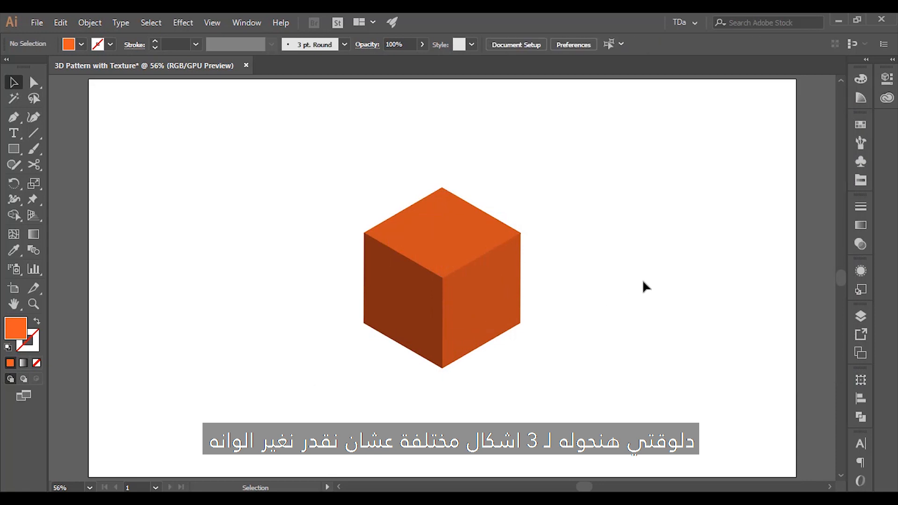
Step: Expand the appearance of the 3D cube into editable shapes and deselect it
click(475, 299)
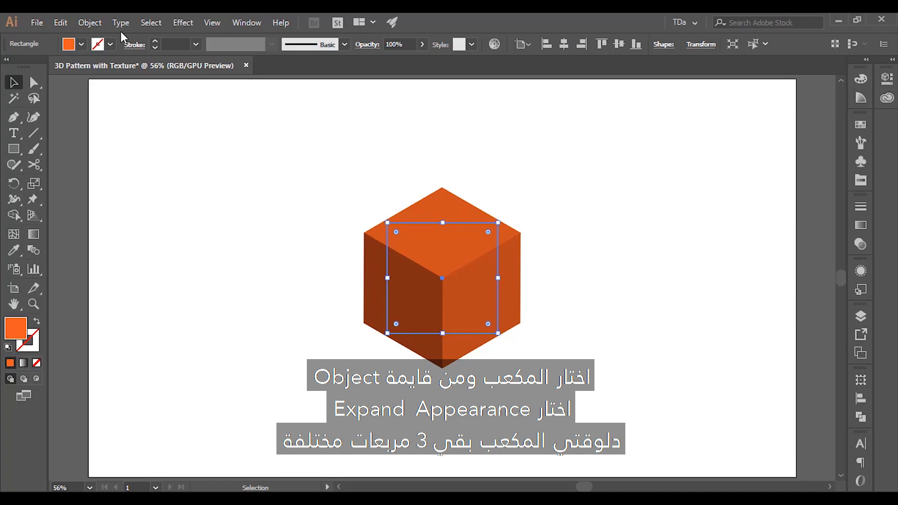
click(104, 22)
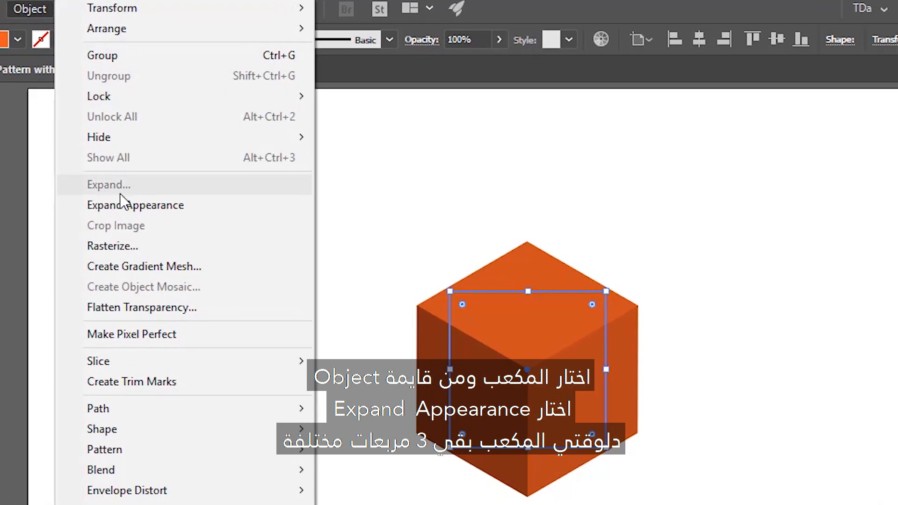
click(123, 205)
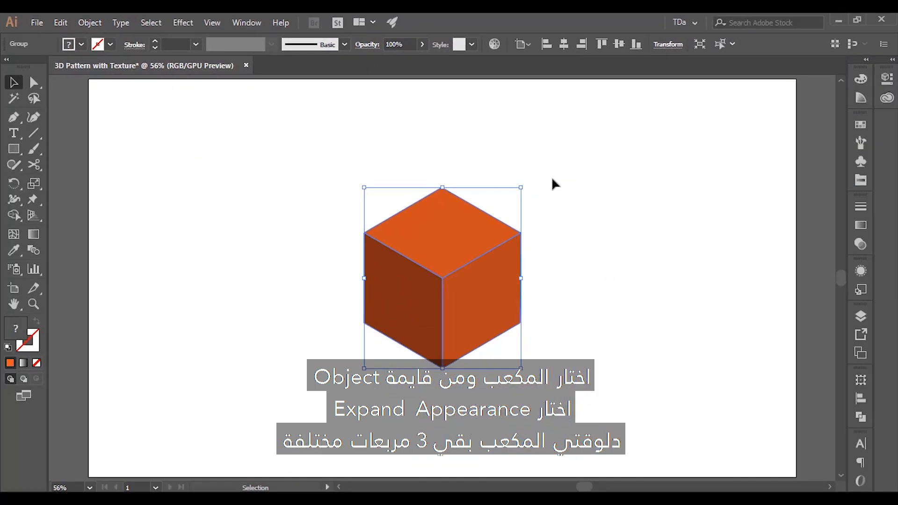
click(602, 247)
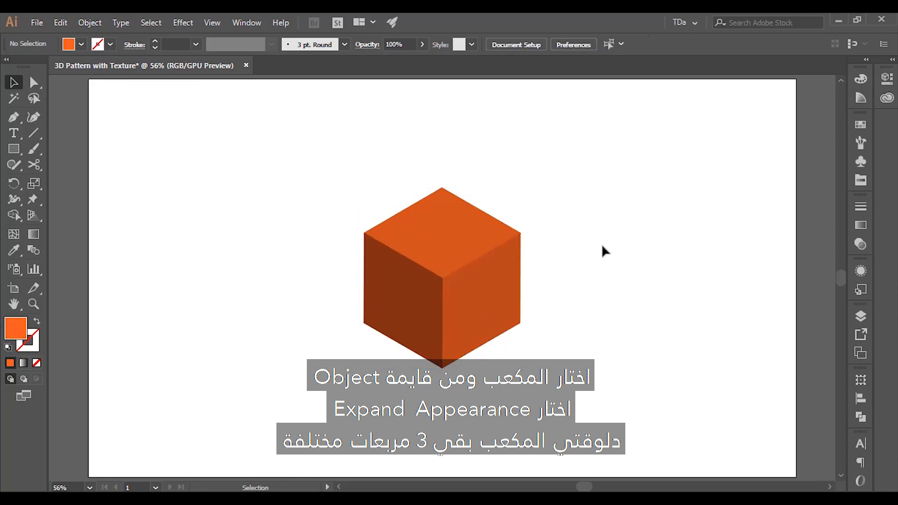
Step: Ungroup the expanded cube, including its nested group, into separate faces
click(518, 283)
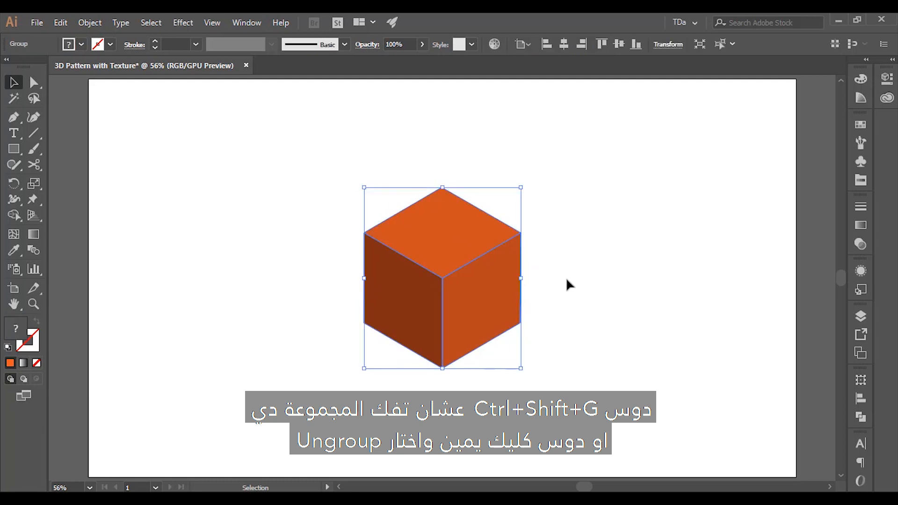
key(ctrl+shift+g)
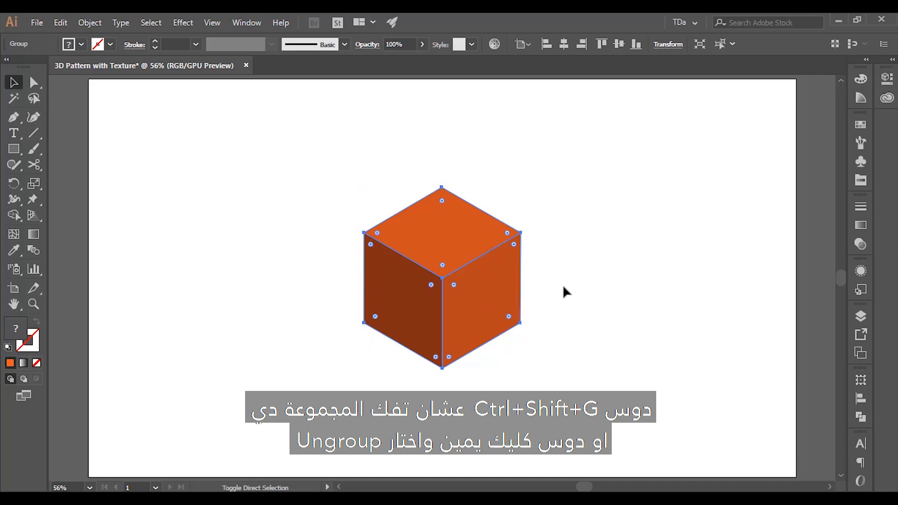
click(563, 287)
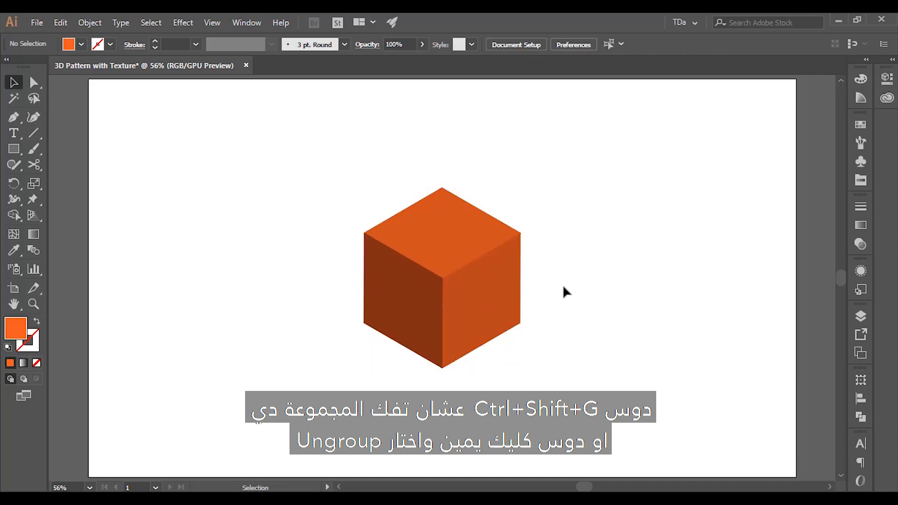
click(500, 280)
right_click(511, 268)
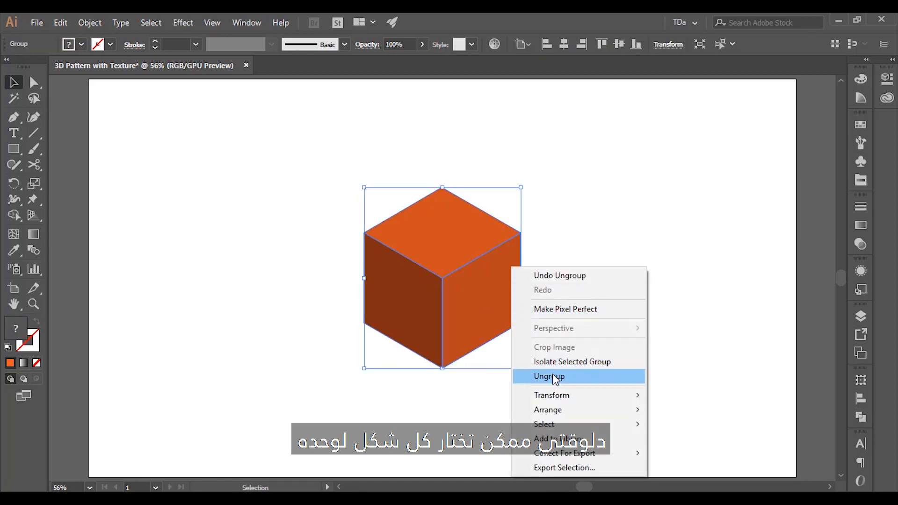
click(572, 377)
click(571, 377)
Step: Select each cube face in turn to check that the faces are separate, ending with nothing selected
click(499, 293)
click(423, 240)
click(394, 312)
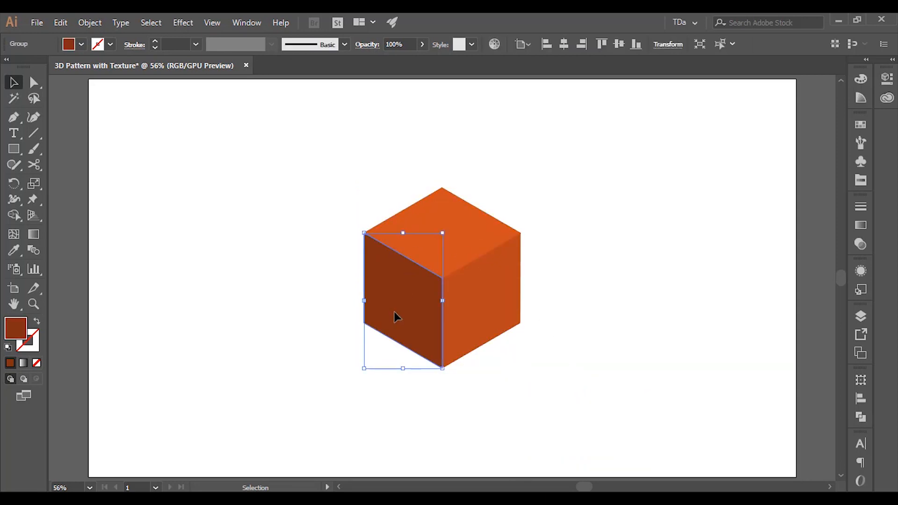
click(468, 313)
click(448, 234)
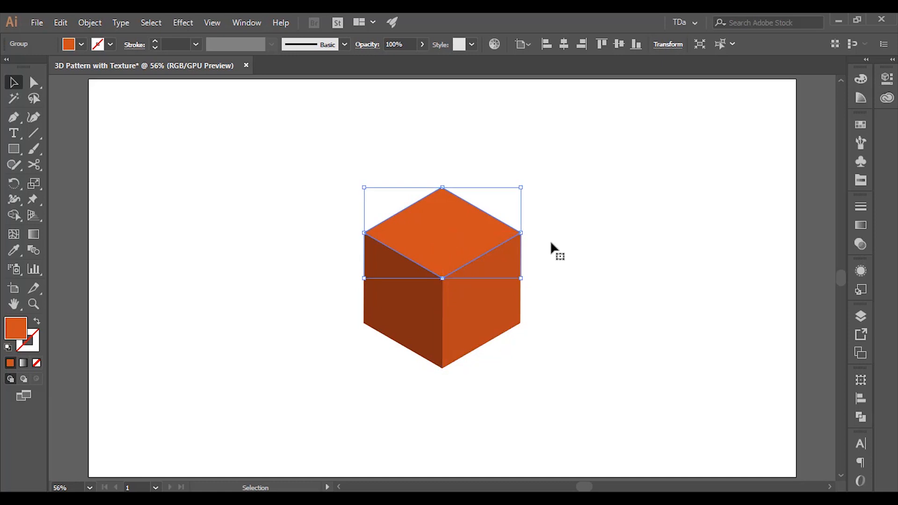
click(549, 240)
Step: Show the prepared colour groups in the custom swatch library "1"
click(860, 124)
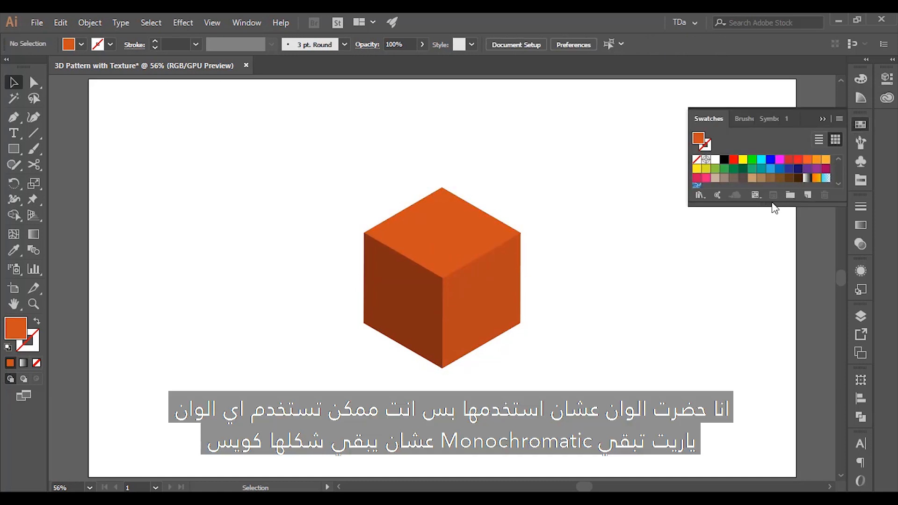
click(839, 184)
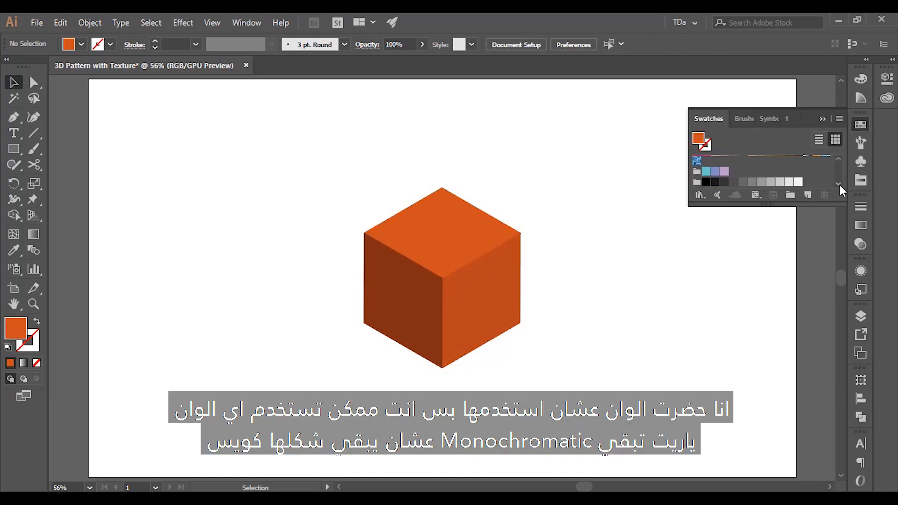
click(794, 117)
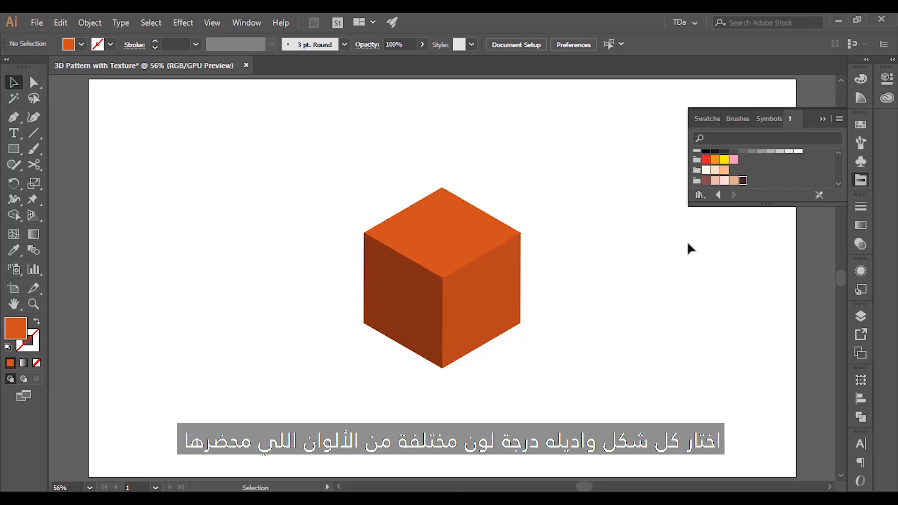
Step: Fill the cube's right face with the light peach second swatch of the brown colour group and deselect it
click(499, 281)
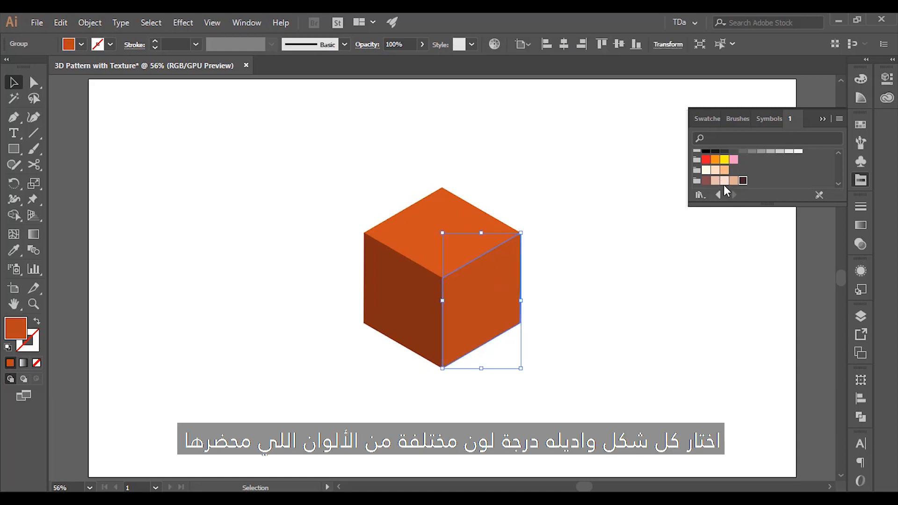
click(724, 181)
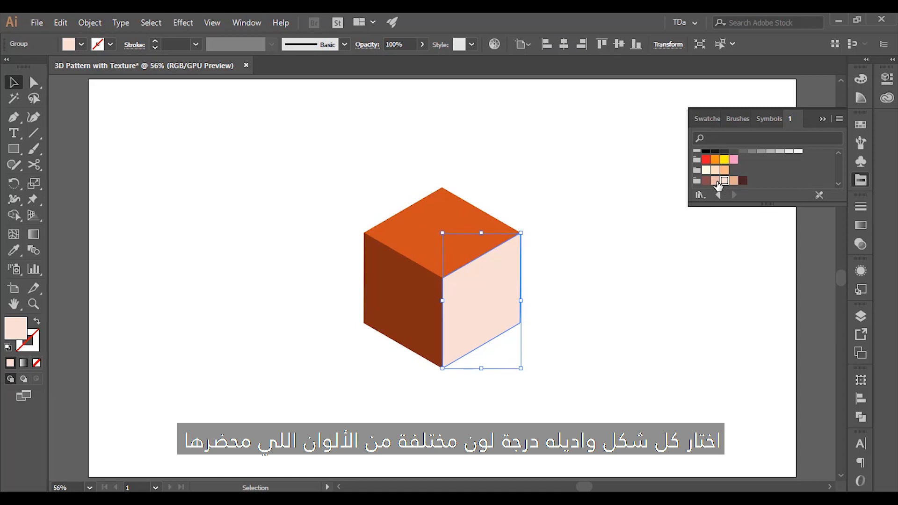
click(715, 181)
click(570, 295)
Step: Fill the cube's left face with the reddish-brown first swatch of the brown colour group and deselect it
click(432, 305)
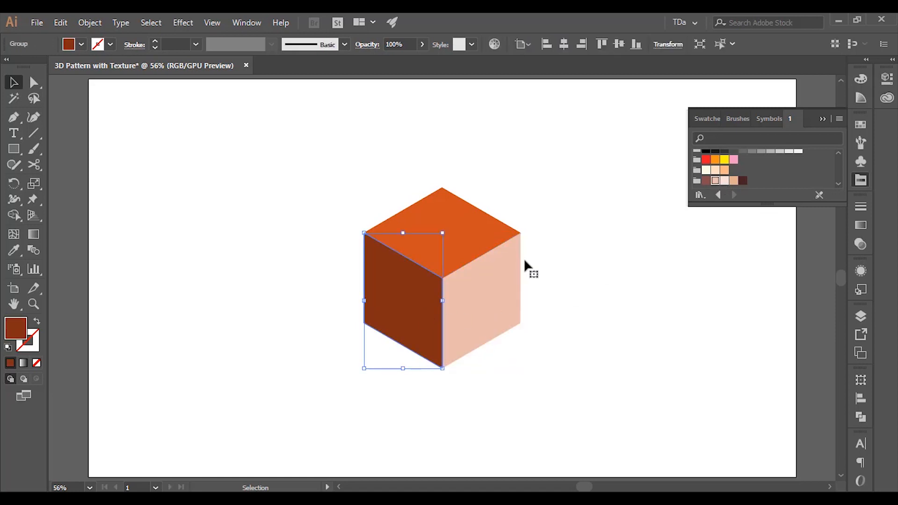
click(733, 181)
click(705, 181)
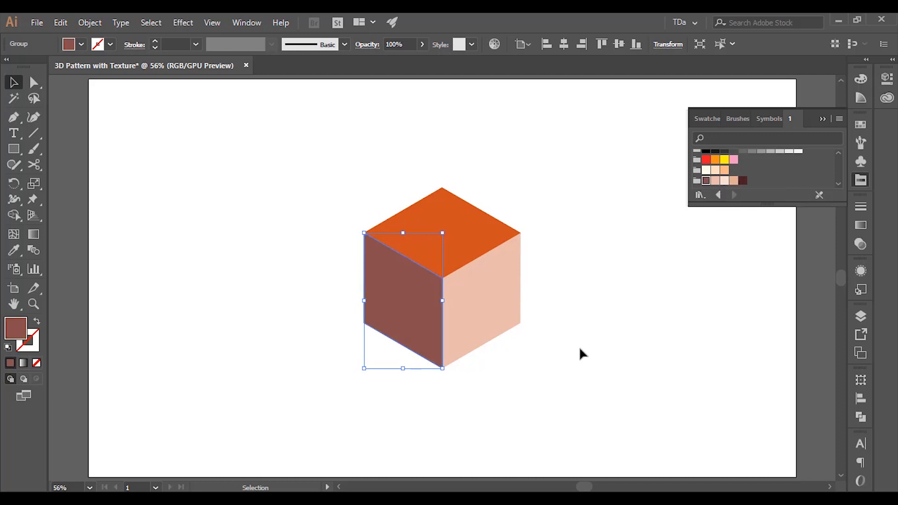
click(578, 346)
Step: Fill the cube's top face with the darkest brown swatch of the brown colour group and deselect it
click(485, 253)
click(743, 181)
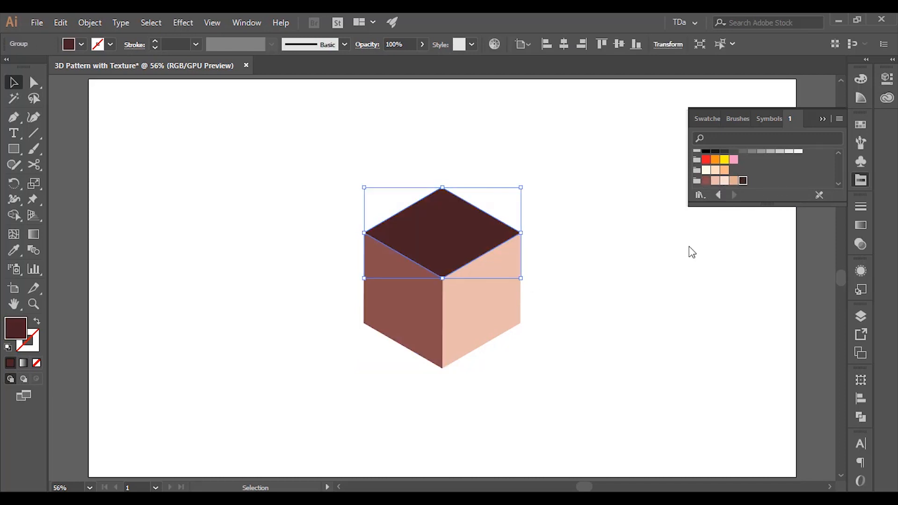
click(584, 290)
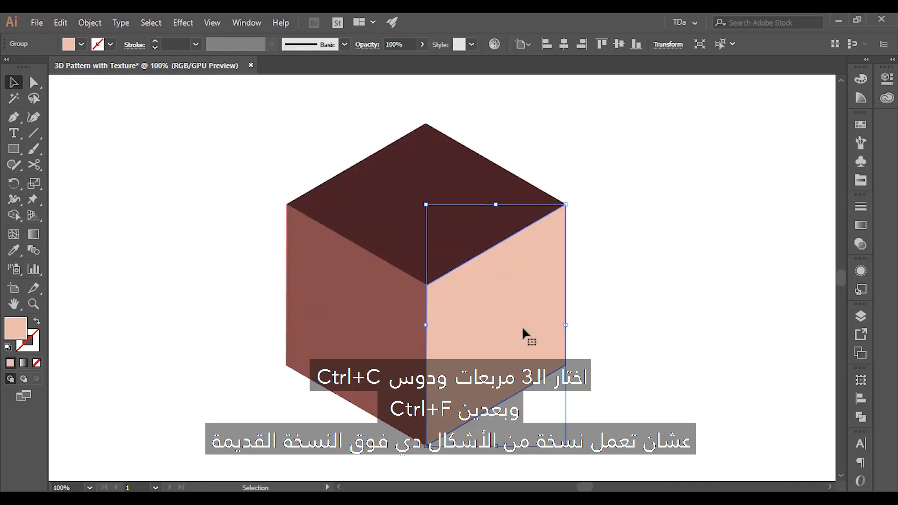
Step: Copy all three cube faces and paste the copies in front, exactly over the originals, leaving nothing selected
shift+click(391, 201)
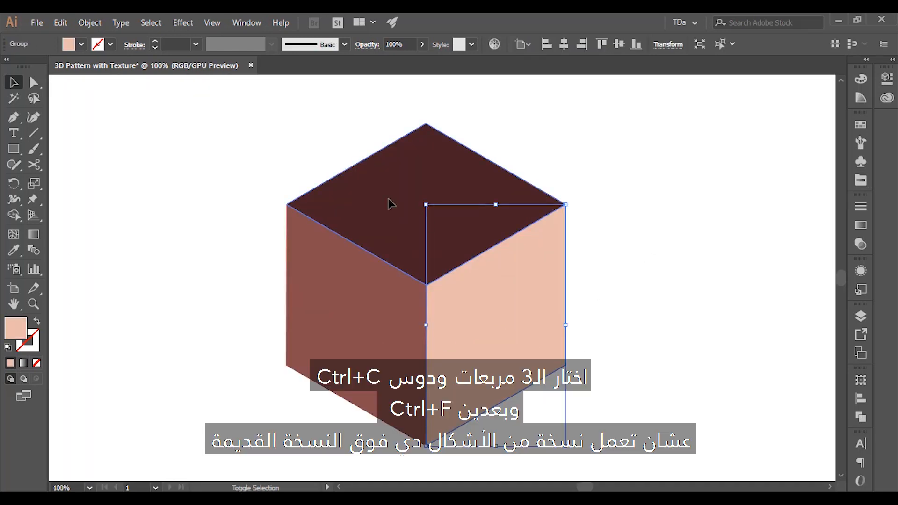
shift+click(382, 304)
key(ctrl+c)
key(ctrl+f)
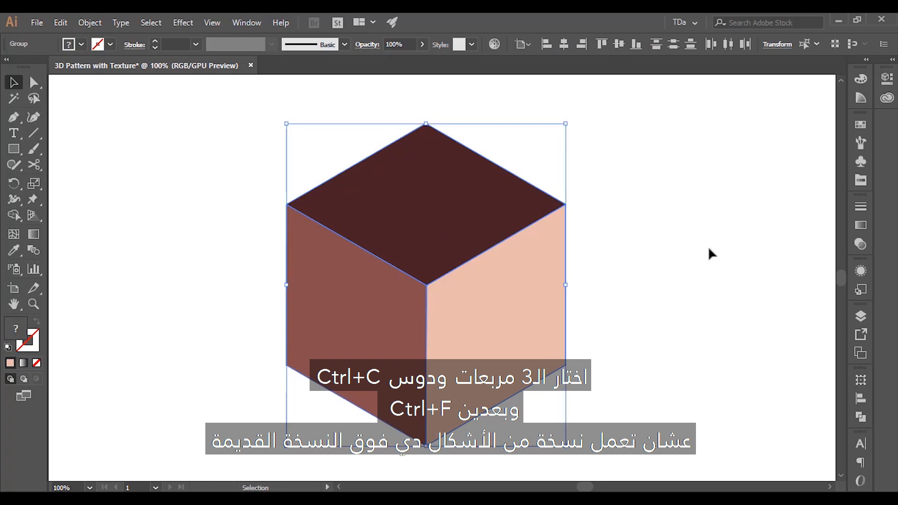
click(708, 246)
Step: Move the three copied faces aside to check the originals beneath, put them back in place and deselect them
click(505, 311)
shift+click(372, 343)
shift+click(394, 237)
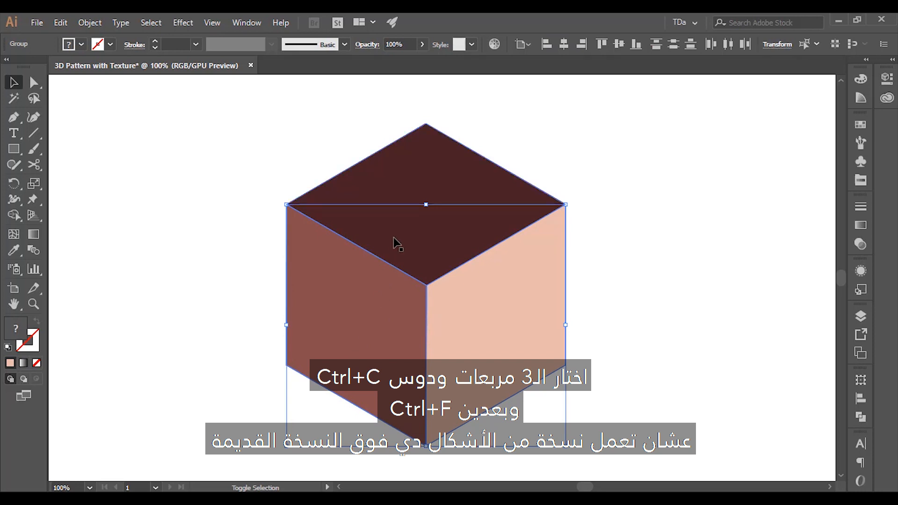
drag(474, 236, 696, 220)
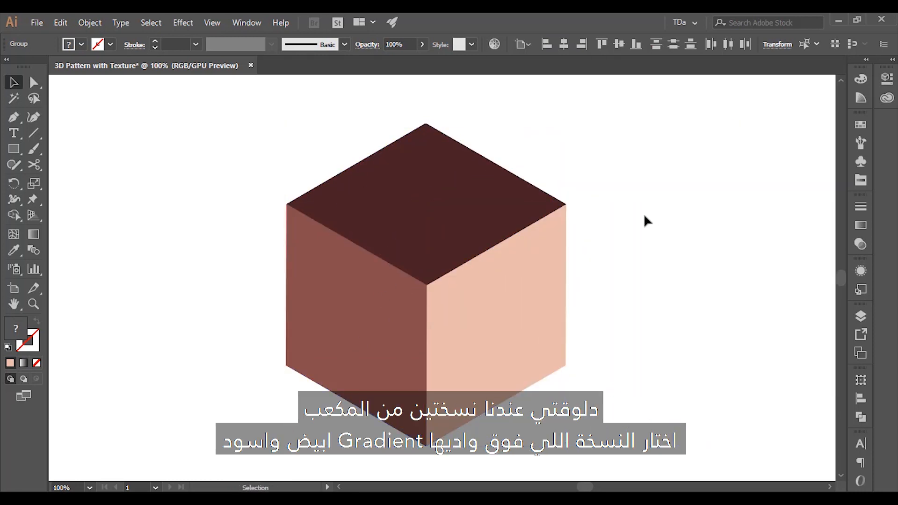
click(644, 220)
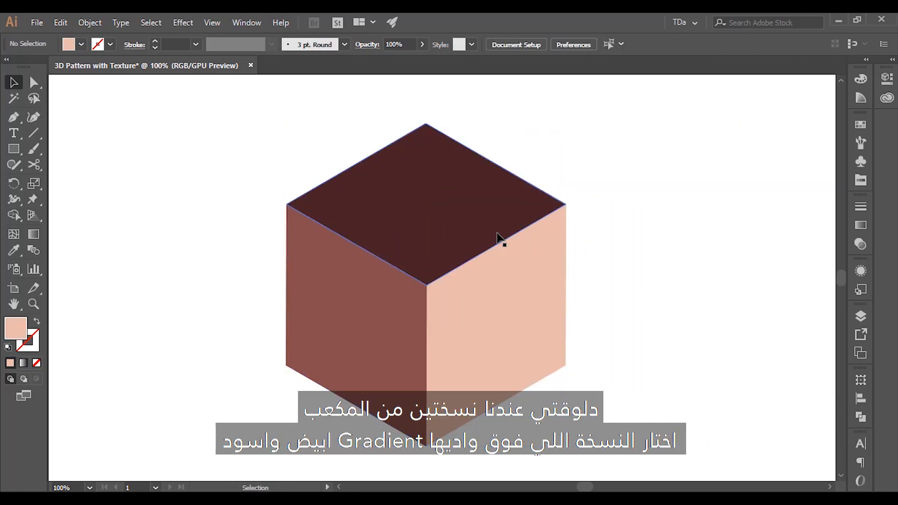
Step: Apply a linear white-to-black gradient fill to the three copied faces on top of the cube
click(469, 230)
shift+click(518, 315)
shift+click(394, 324)
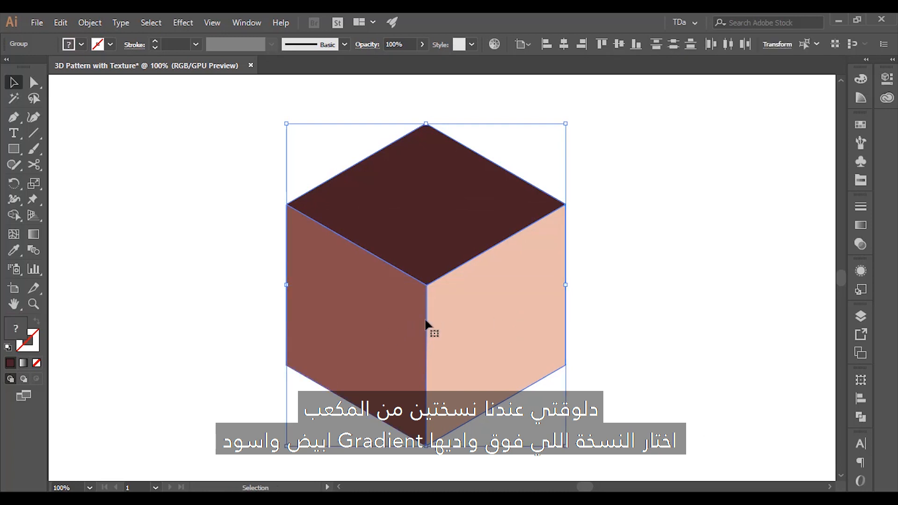
click(859, 224)
click(687, 206)
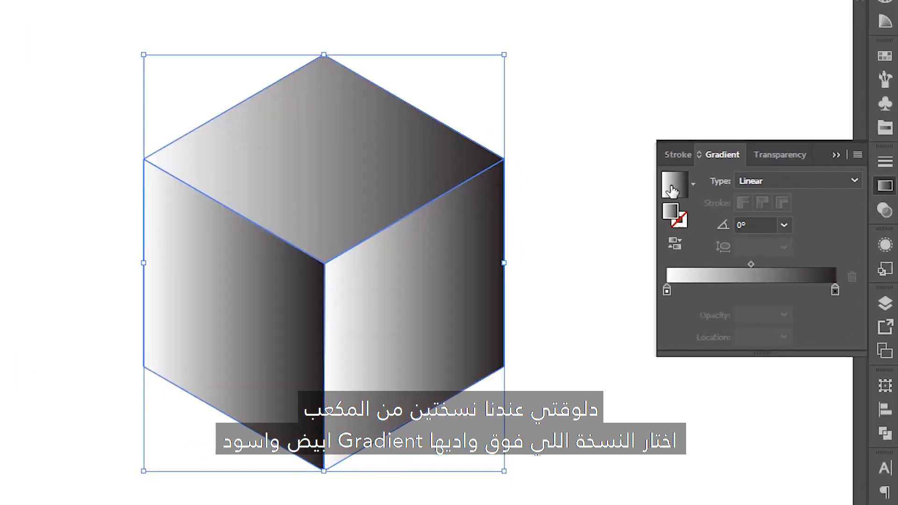
Step: Set the opacity of the gradient's white stop to 0% on the copied faces
click(666, 290)
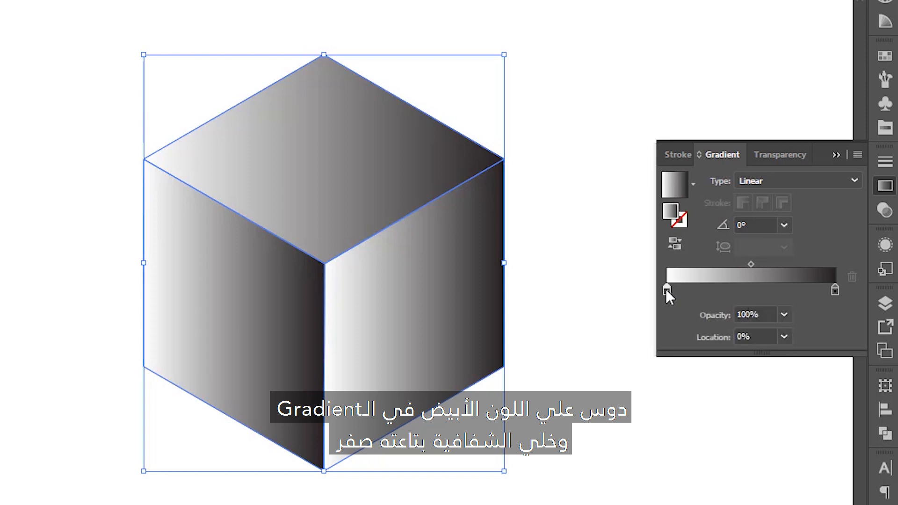
click(784, 315)
click(805, 333)
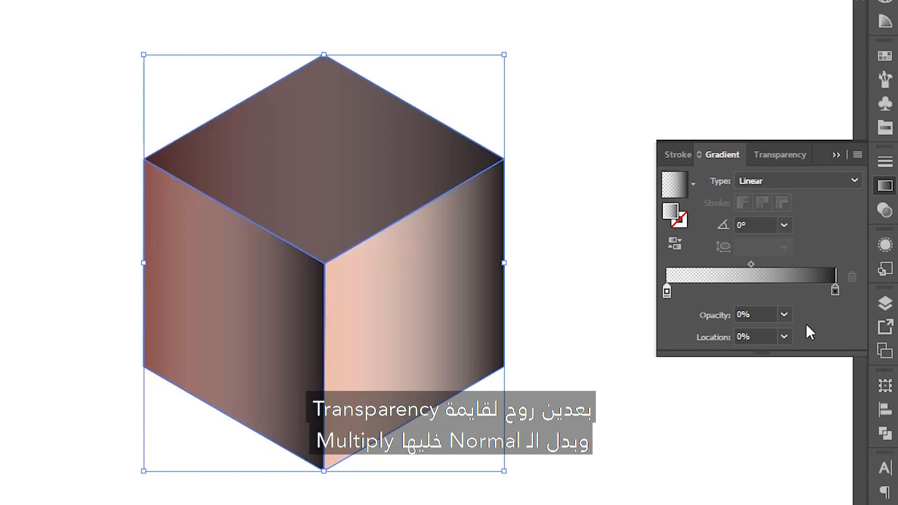
Step: Set the blending mode of the three gradient faces to Multiply and return to the gradient settings
click(796, 155)
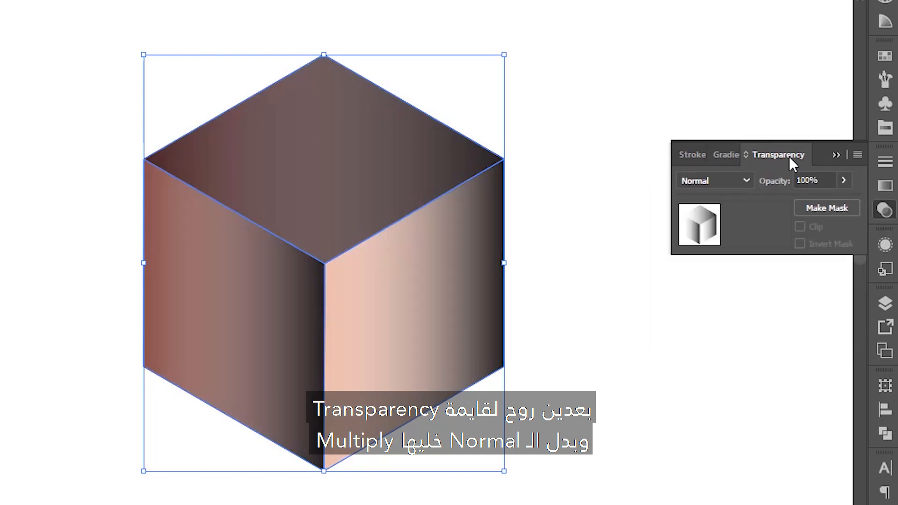
click(748, 176)
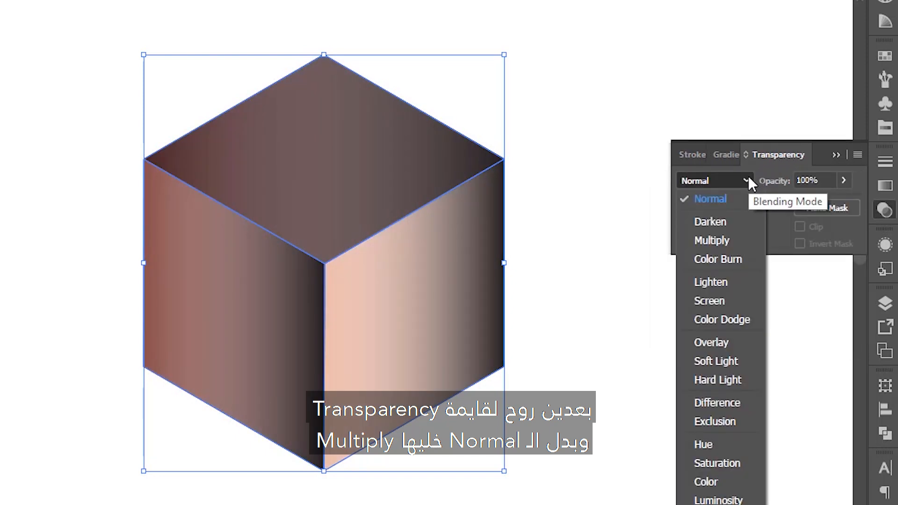
click(727, 239)
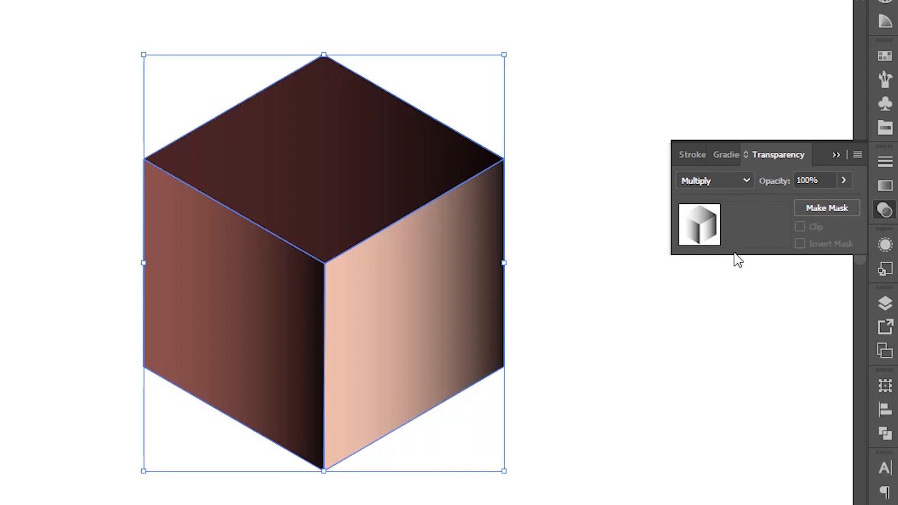
click(726, 155)
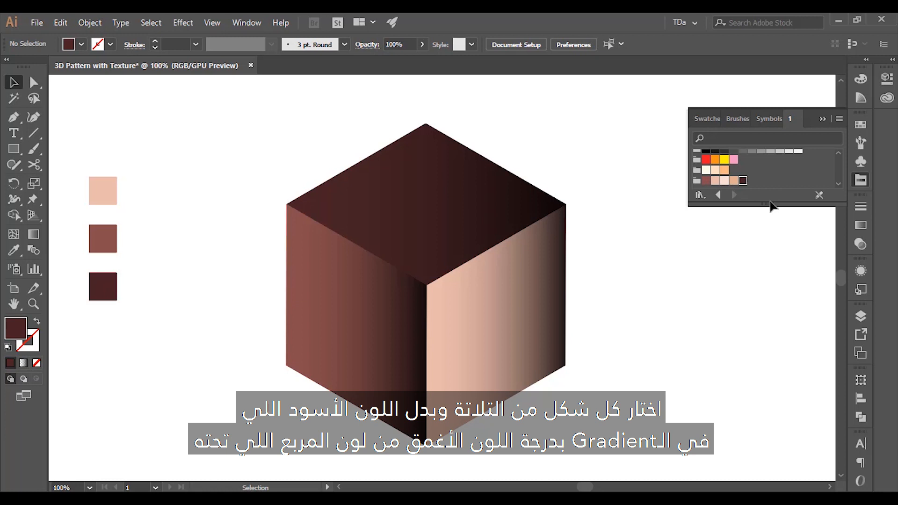
Step: Replace the black gradient stop of the right face with the reddish brown sampled from the middle reference square
click(822, 119)
click(532, 330)
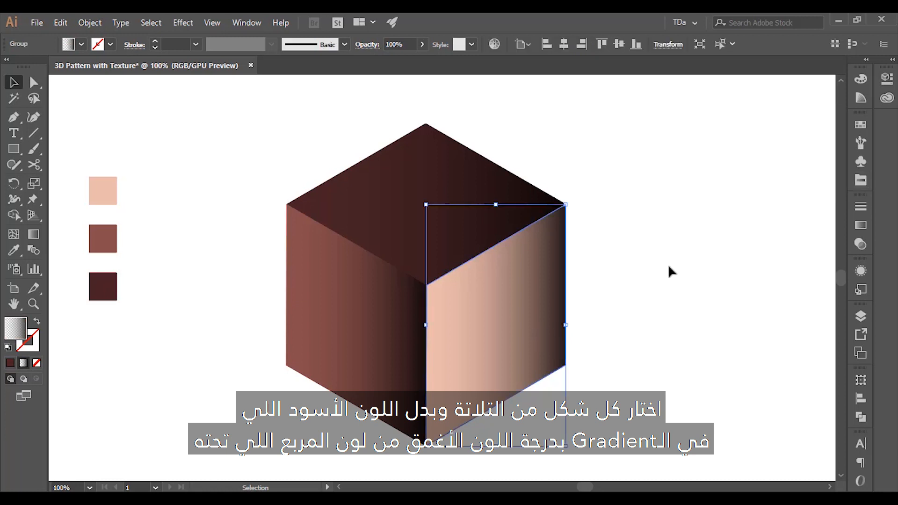
click(860, 225)
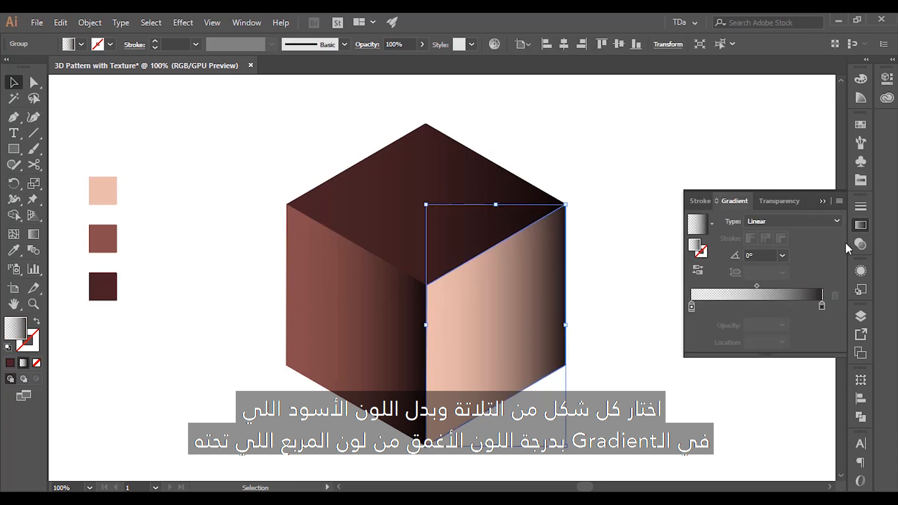
click(821, 306)
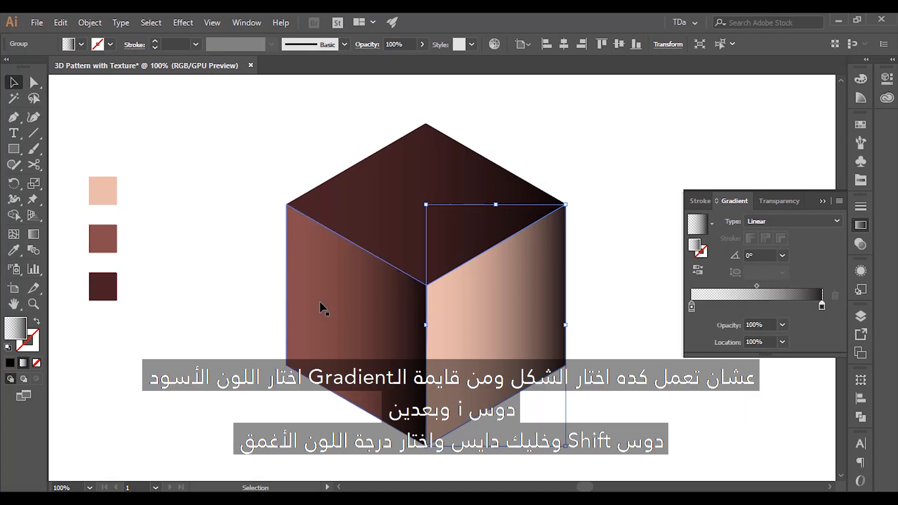
key(i)
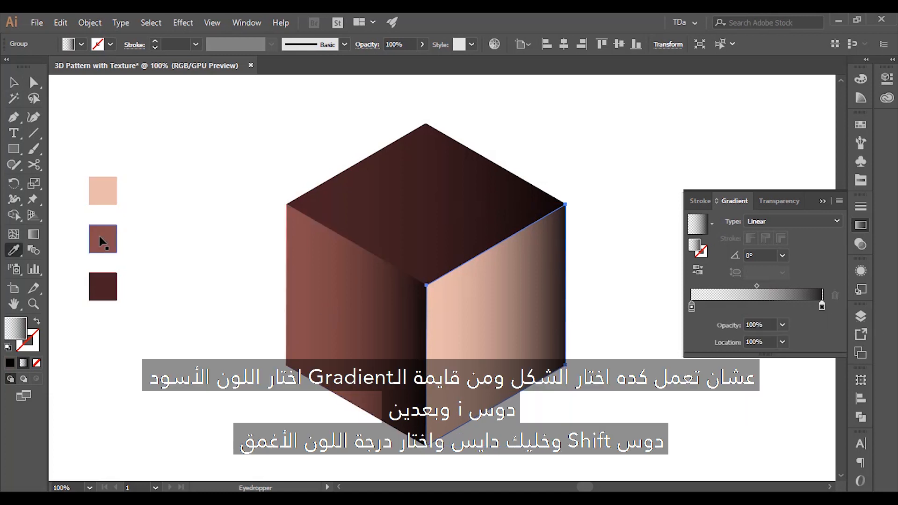
shift+click(109, 238)
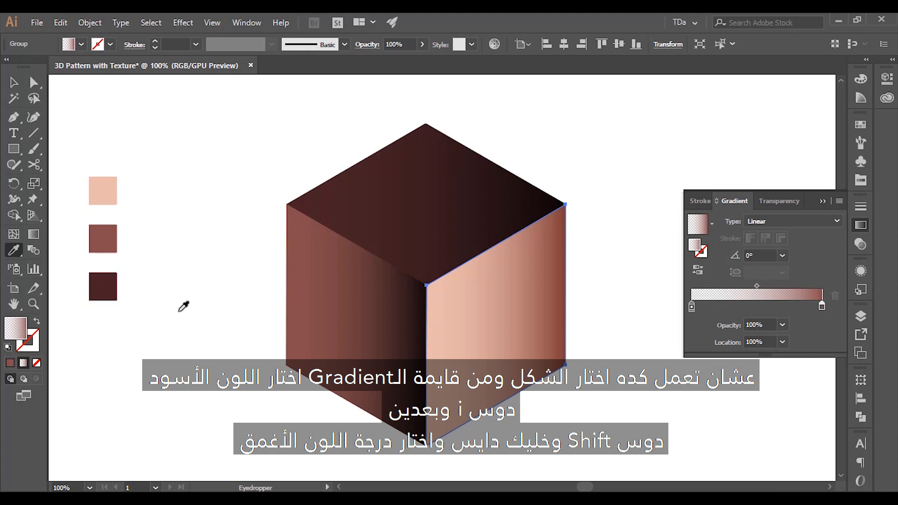
Step: Run the right face's gradient from the cube's centre corner to the face's outer lower corner, at about -30°, undoing a trial reversal
key(g)
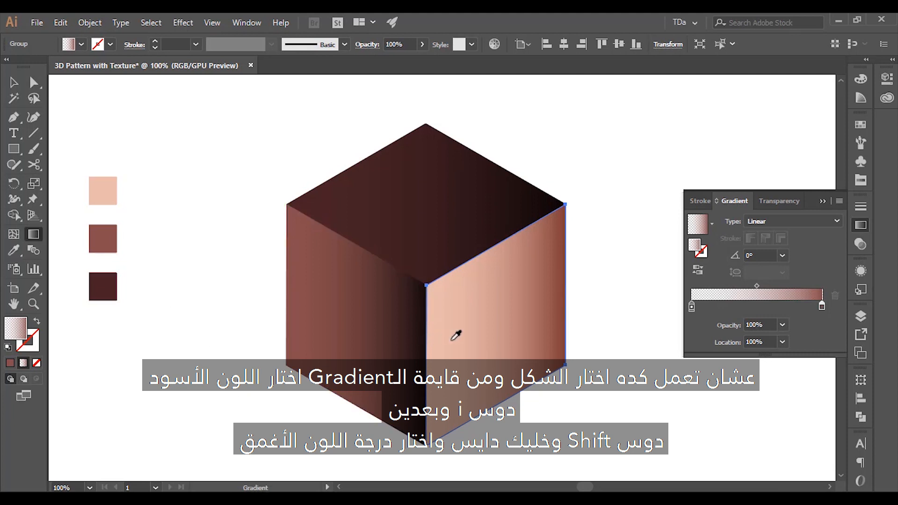
drag(428, 288, 566, 366)
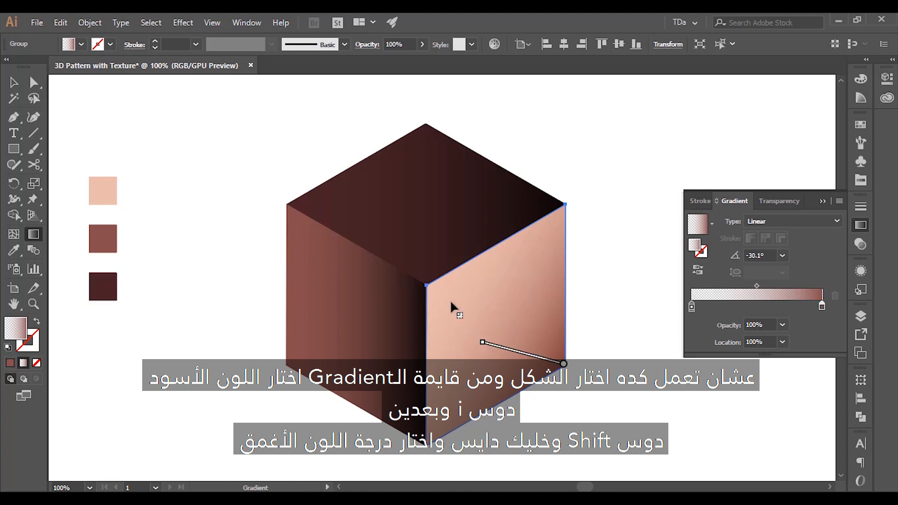
drag(563, 363, 425, 287)
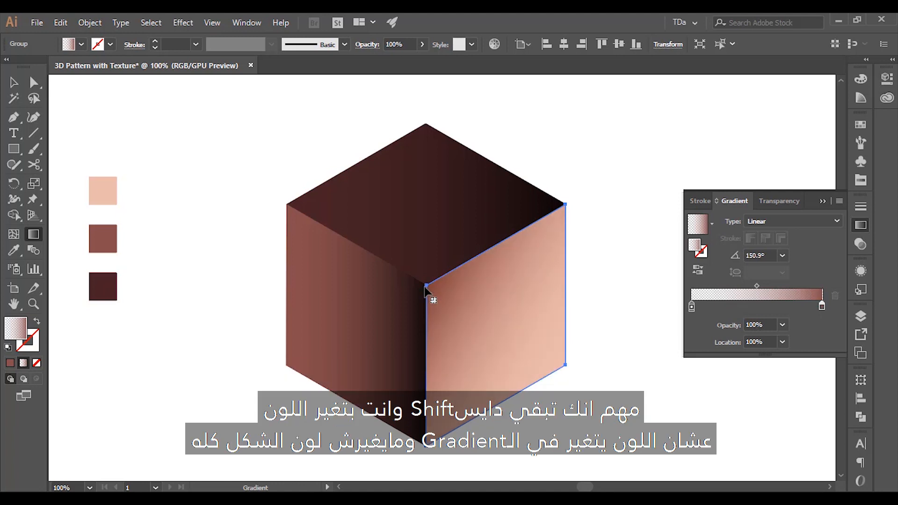
key(ctrl+z)
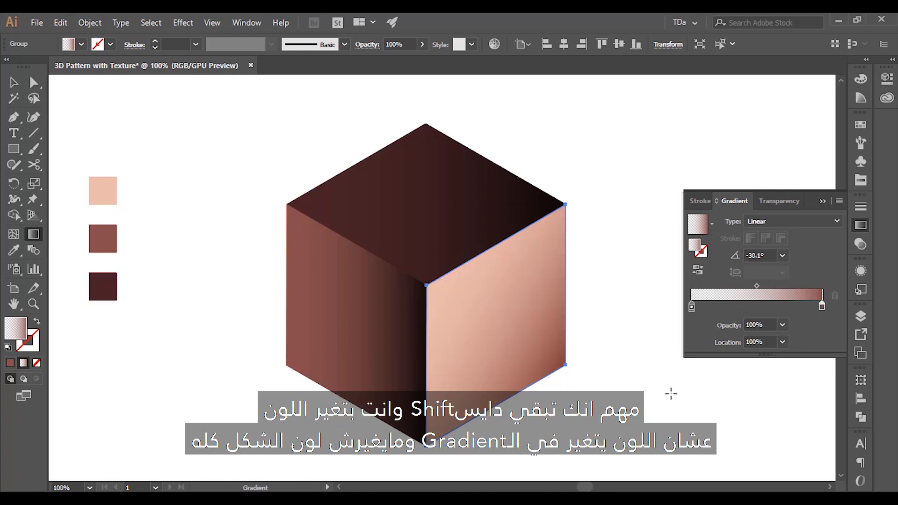
key(v)
click(617, 403)
Step: Replace the black gradient stop of the left face with the darkest brown sampled from the lowest reference square
click(375, 321)
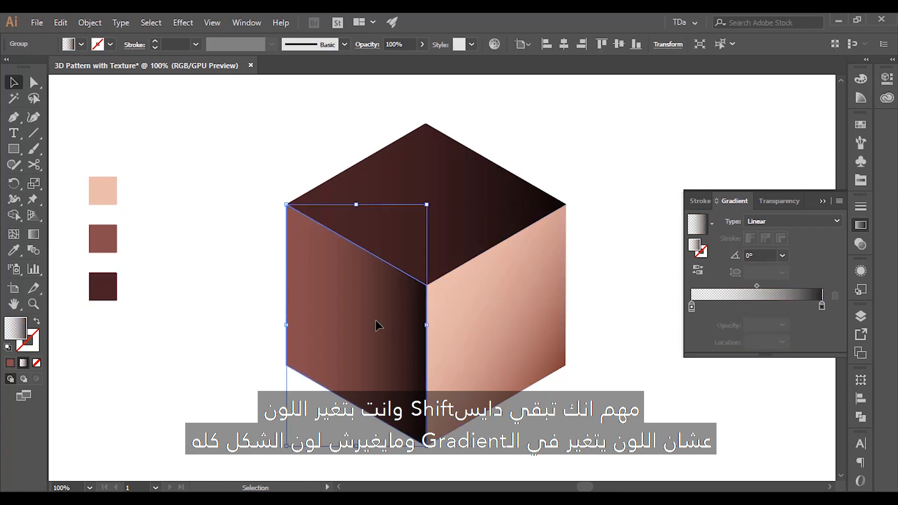
click(823, 307)
key(i)
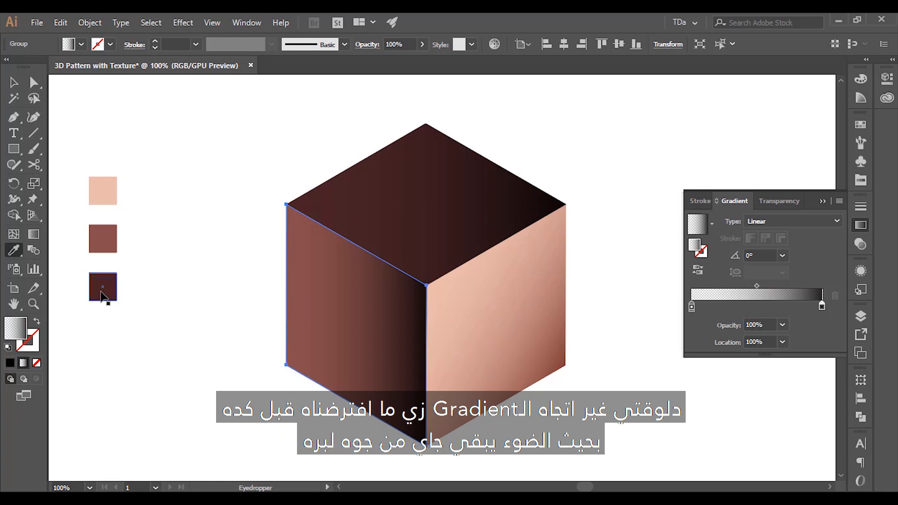
shift+click(102, 294)
key(v)
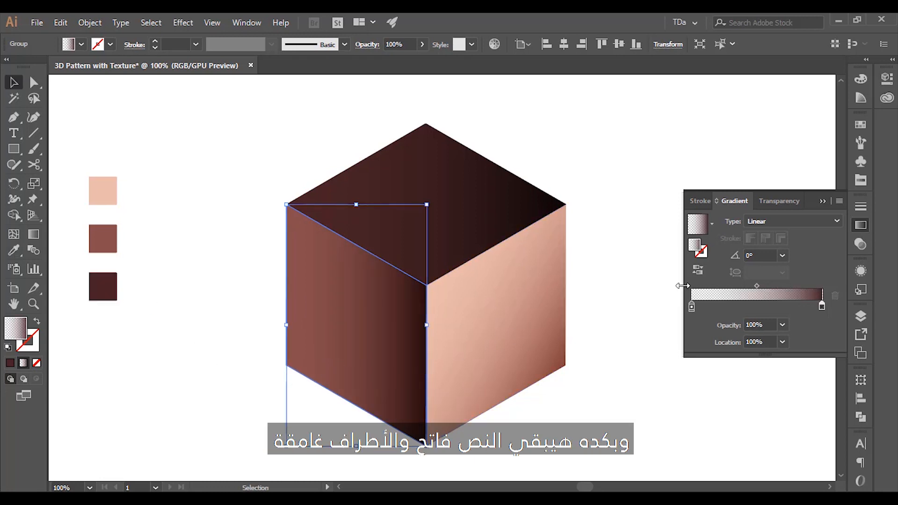
Step: Reverse the left face's gradient, run it from the outer lower corner to the cube's centre at about 29°, and deselect
click(699, 271)
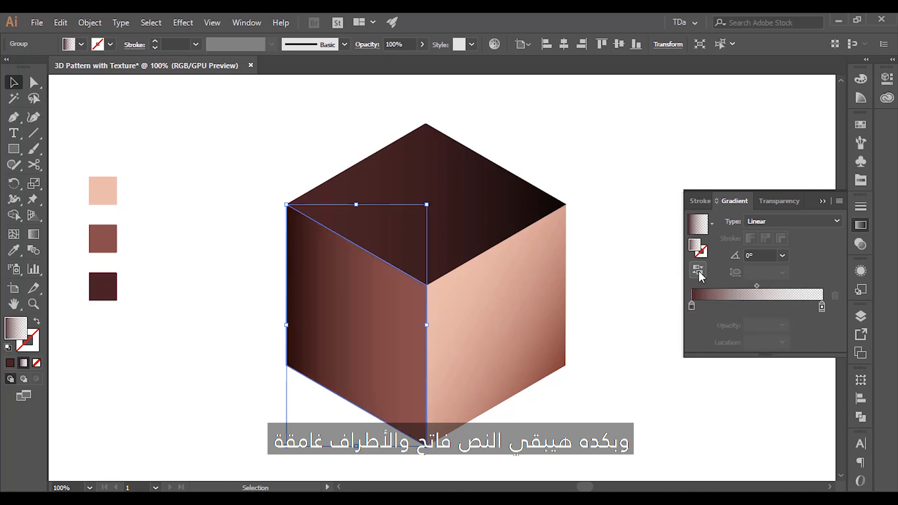
key(g)
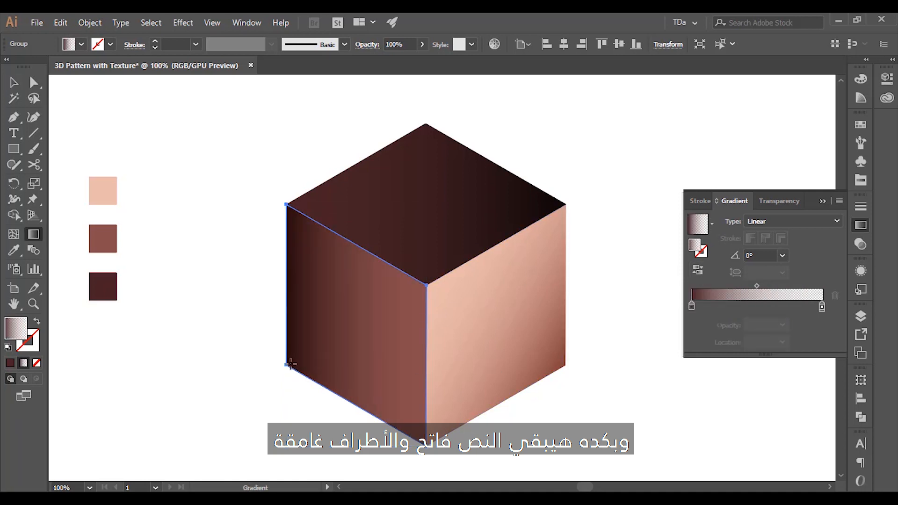
drag(285, 365, 427, 286)
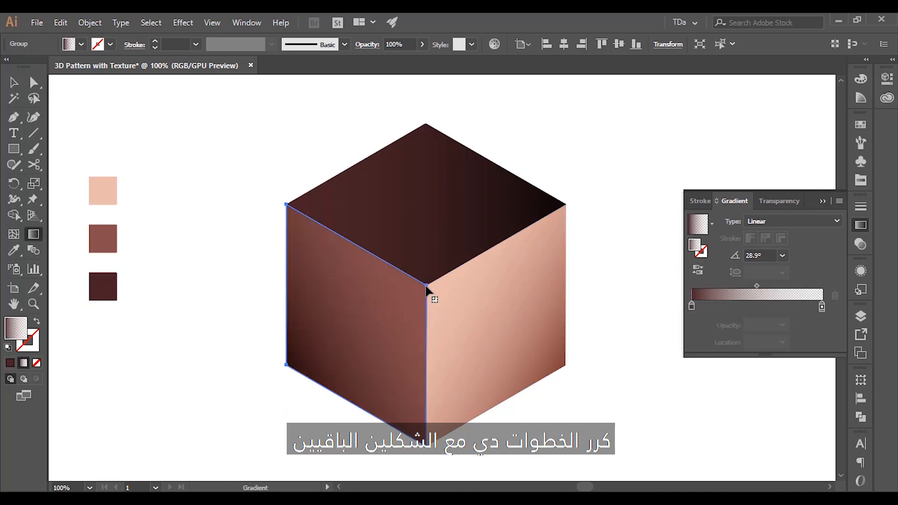
key(v)
click(639, 391)
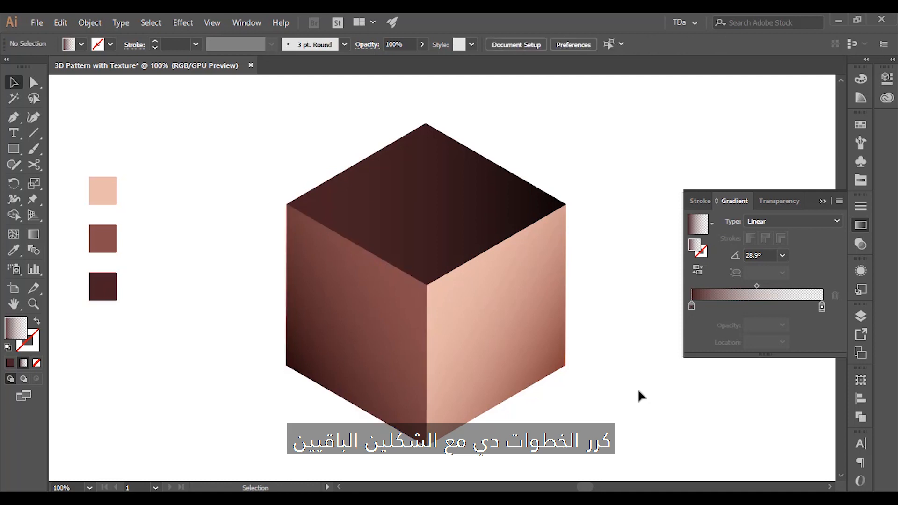
Step: Replace the black gradient stop of the cube's top face with the darkest brown sampled from the lowest reference square
click(428, 225)
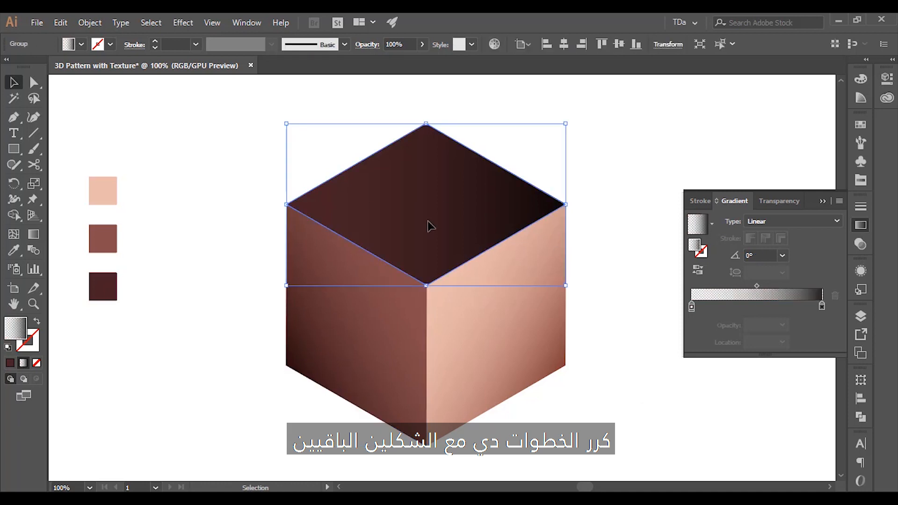
click(822, 306)
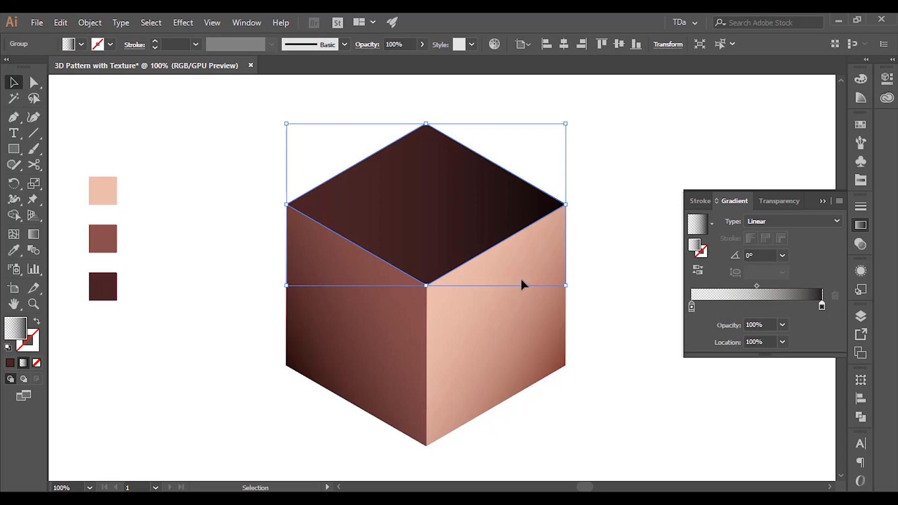
key(i)
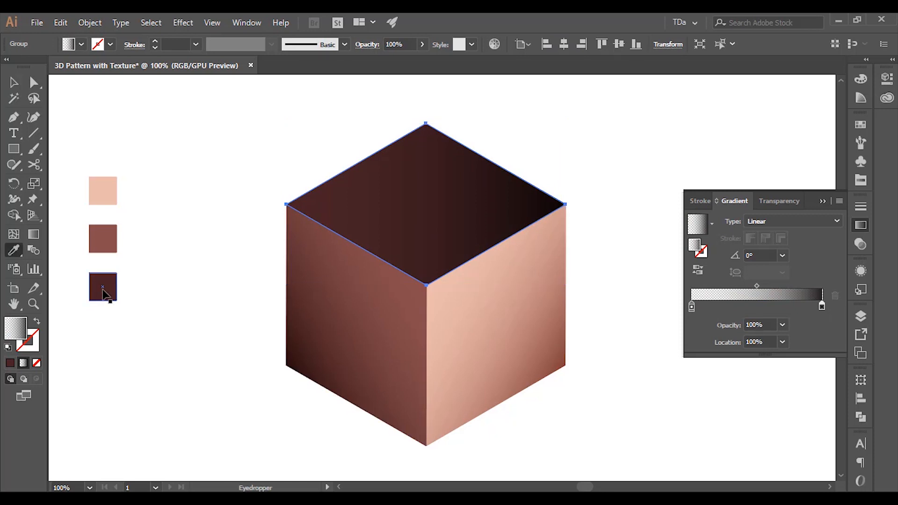
shift+click(104, 292)
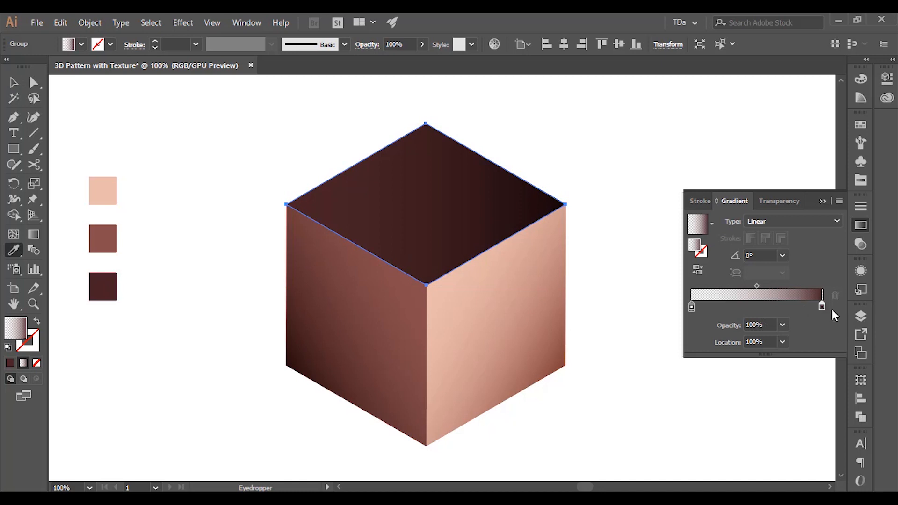
Step: Run the top face's gradient from the cube's centre corner up to its uppermost corner at 90°, and deselect
key(g)
drag(426, 285, 448, 118)
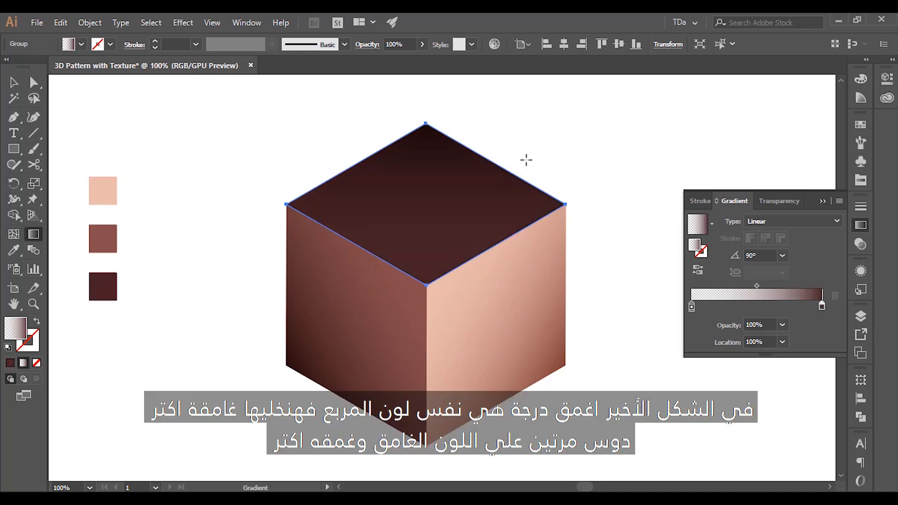
key(v)
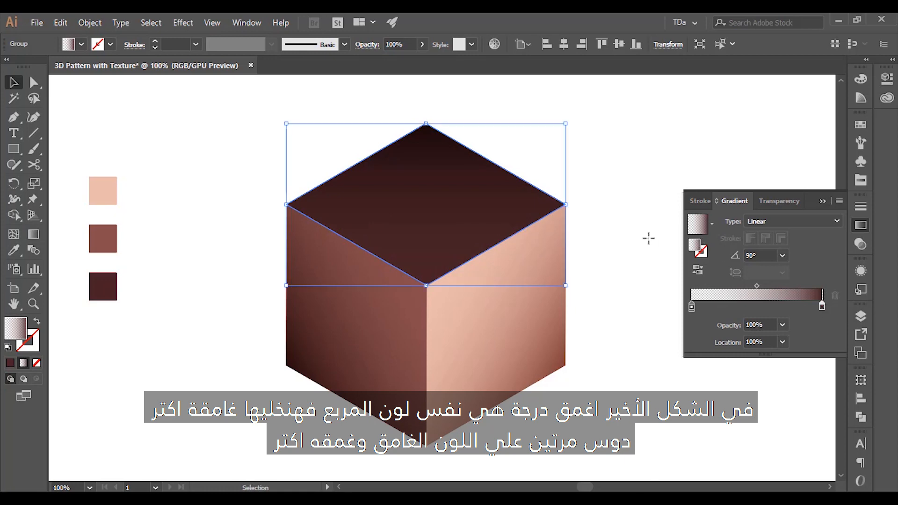
click(647, 235)
Step: Darken the top face's brown gradient stop by lowering its green value to 26 (481A26), and put the gradient settings away
click(427, 199)
double_click(821, 307)
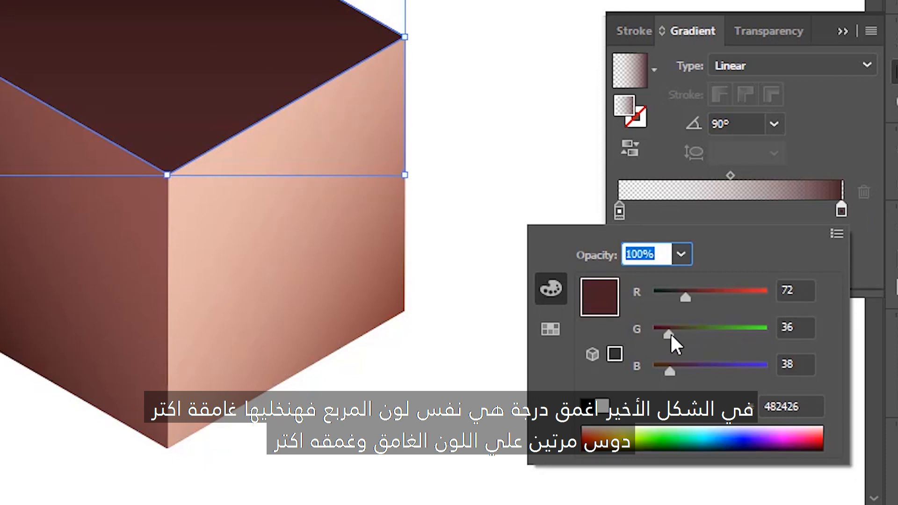
drag(671, 335, 664, 332)
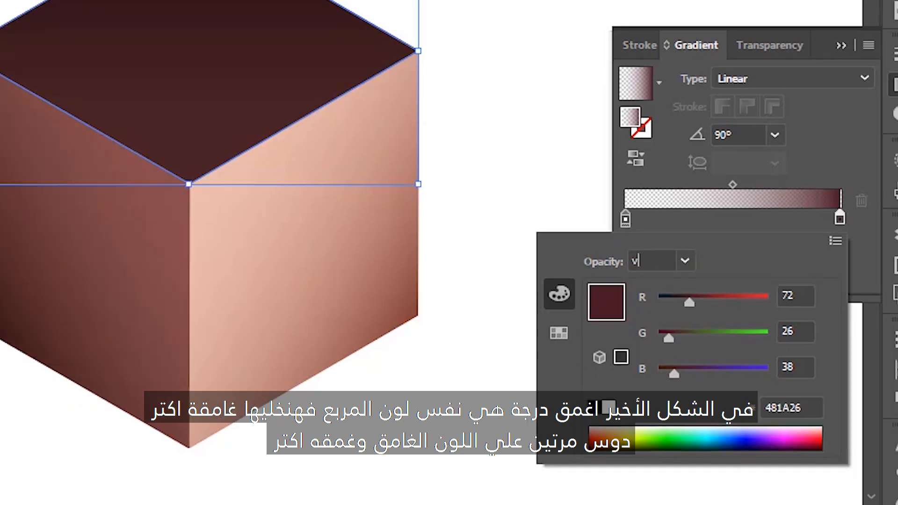
click(517, 122)
click(633, 249)
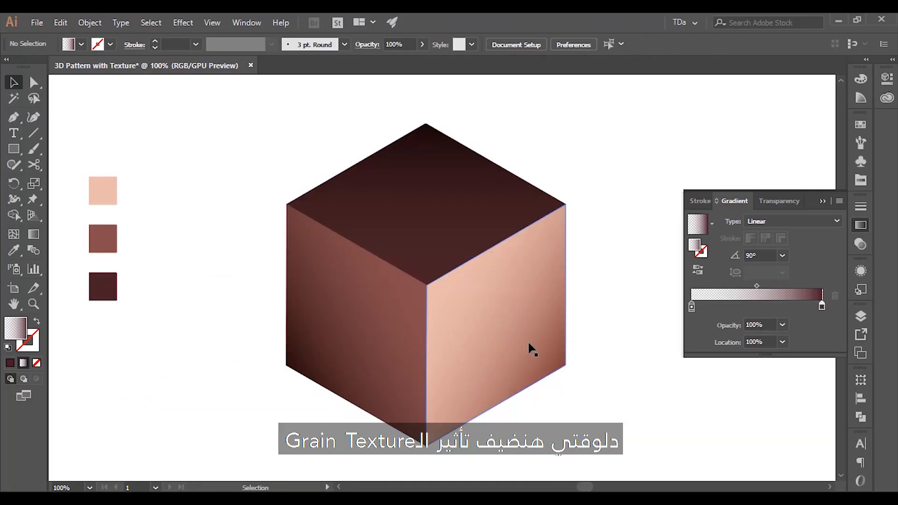
click(822, 202)
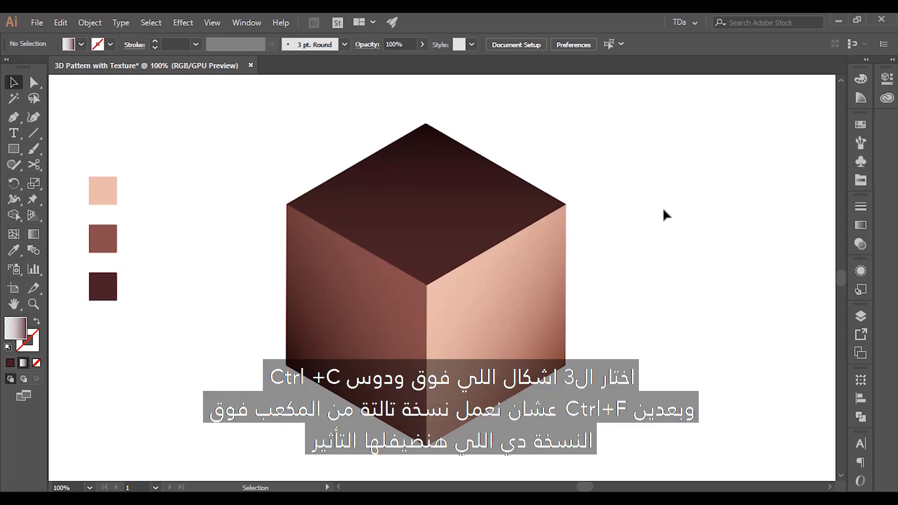
Step: Select the three gradient overlay faces together and paste a copy of them in front, in the same place
click(459, 196)
shift+click(508, 313)
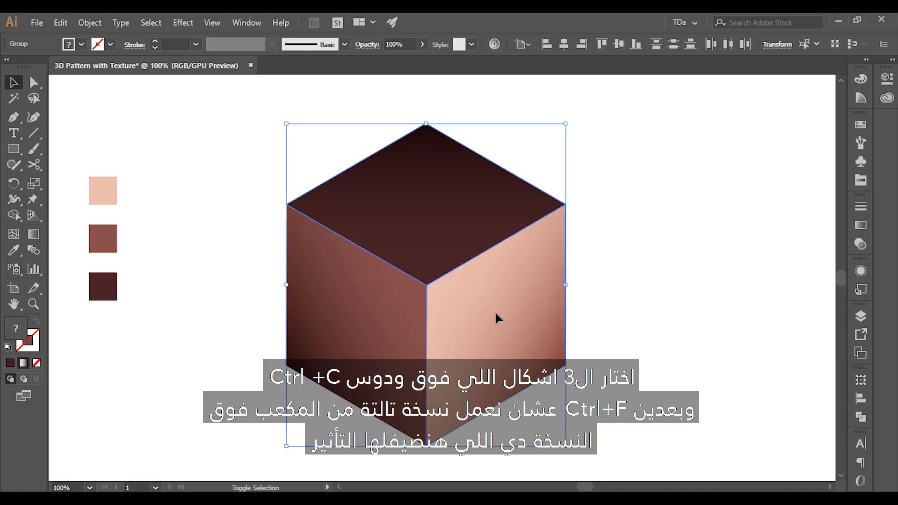
click(481, 217)
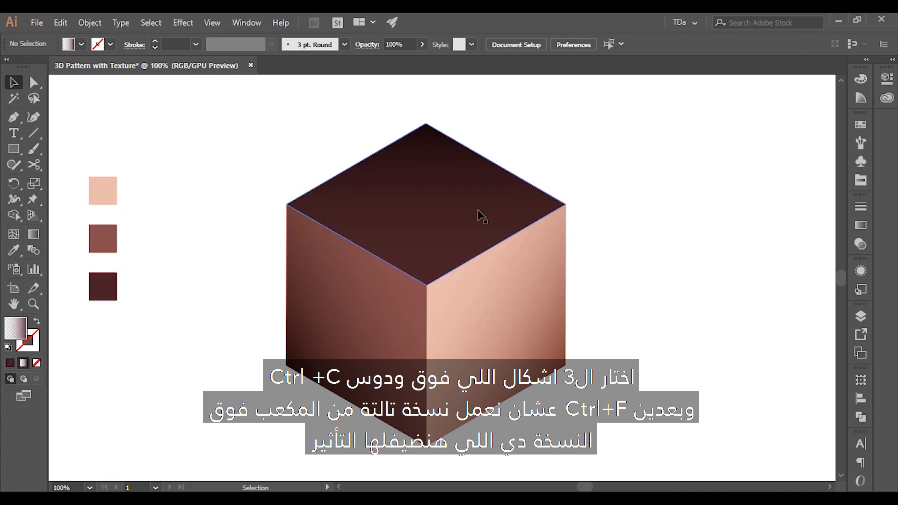
shift+click(536, 325)
shift+click(364, 327)
key(a)
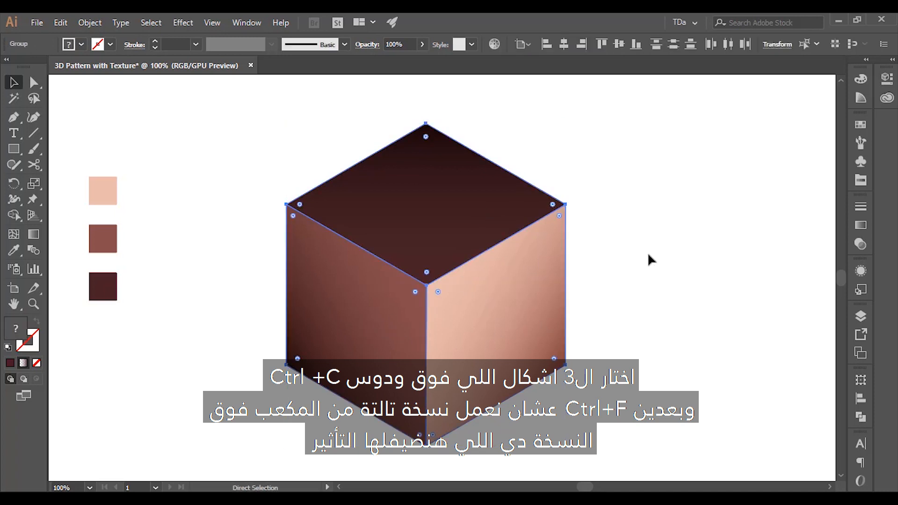
key(v)
key(ctrl+c)
key(ctrl+f)
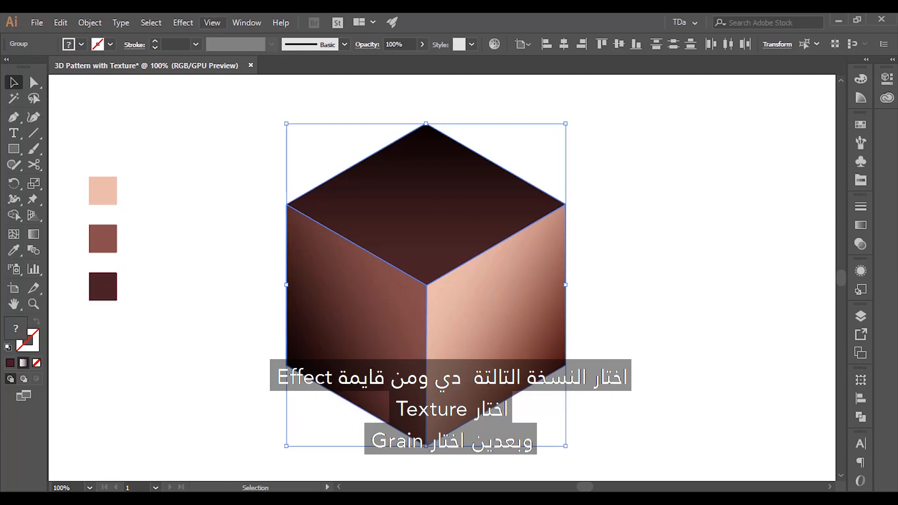
Step: Apply the Grain texture effect to the three copied faces with intensity 45, contrast 58 and grain type Stippled, and deselect
click(183, 22)
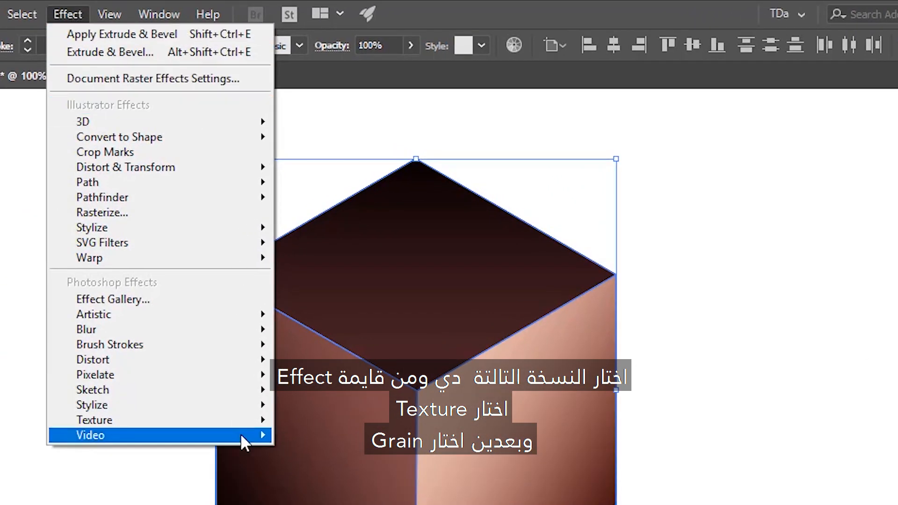
mouse_move(255, 422)
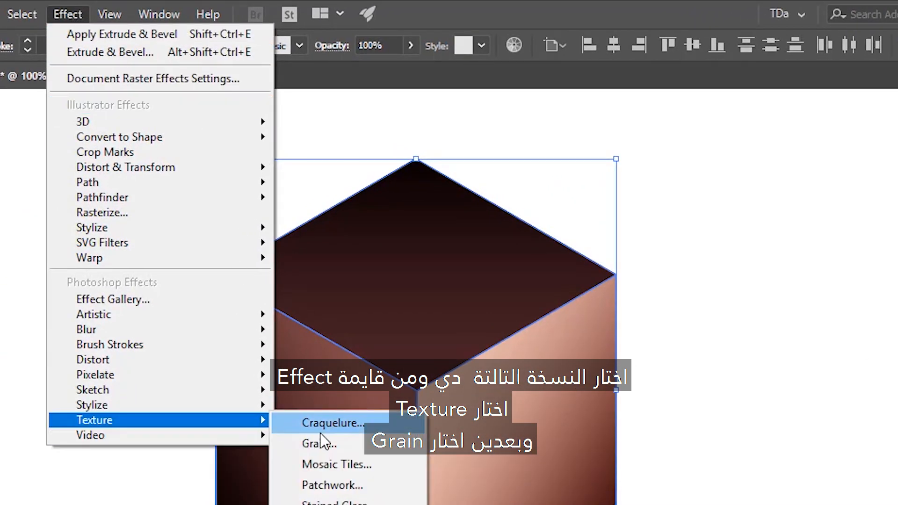
click(337, 442)
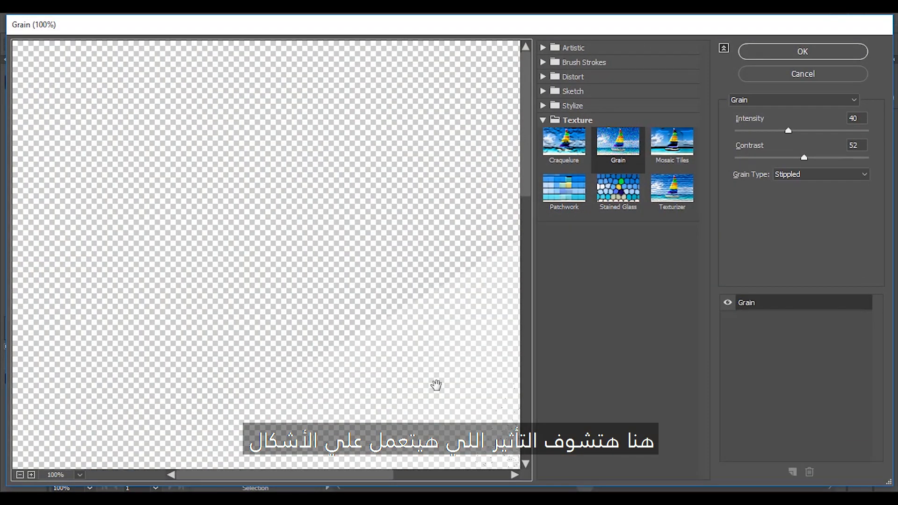
click(20, 475)
click(21, 475)
click(21, 475)
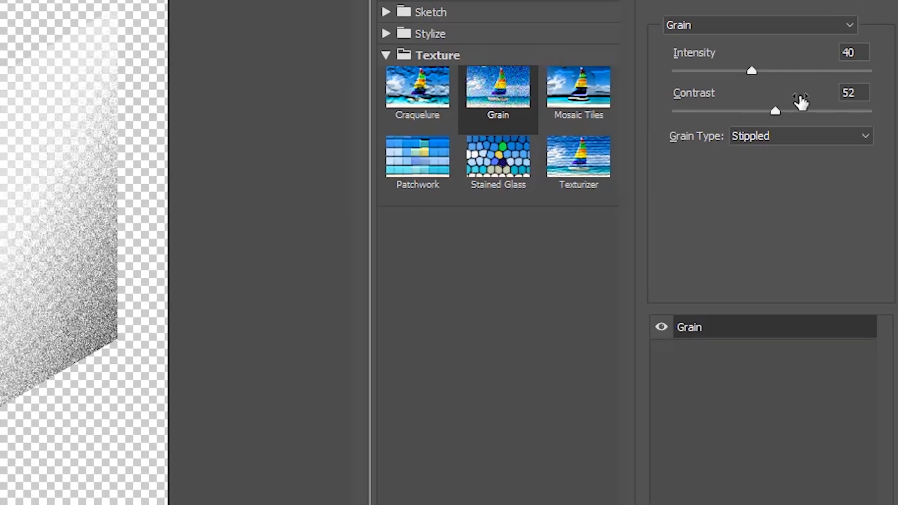
click(786, 142)
click(786, 142)
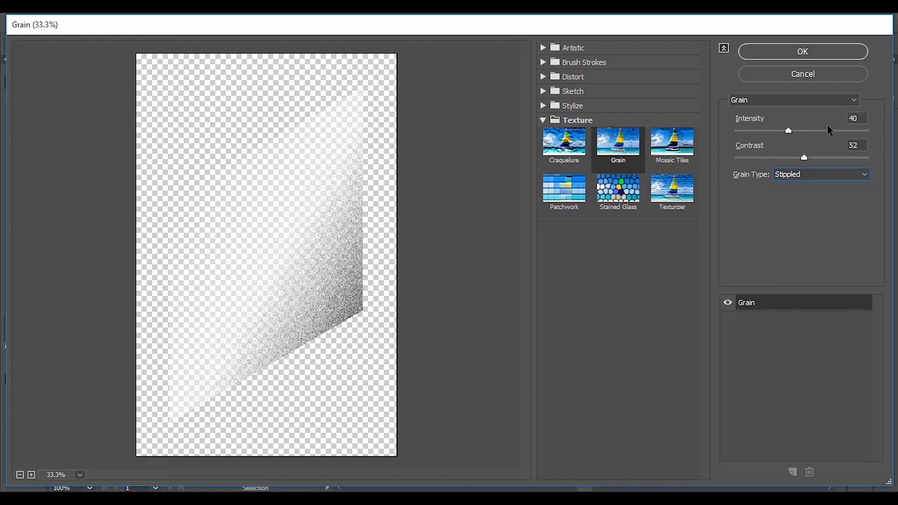
drag(753, 72, 763, 74)
mouse_move(797, 131)
mouse_down()
mouse_move(806, 131)
mouse_move(808, 158)
mouse_move(822, 159)
mouse_move(796, 132)
mouse_up()
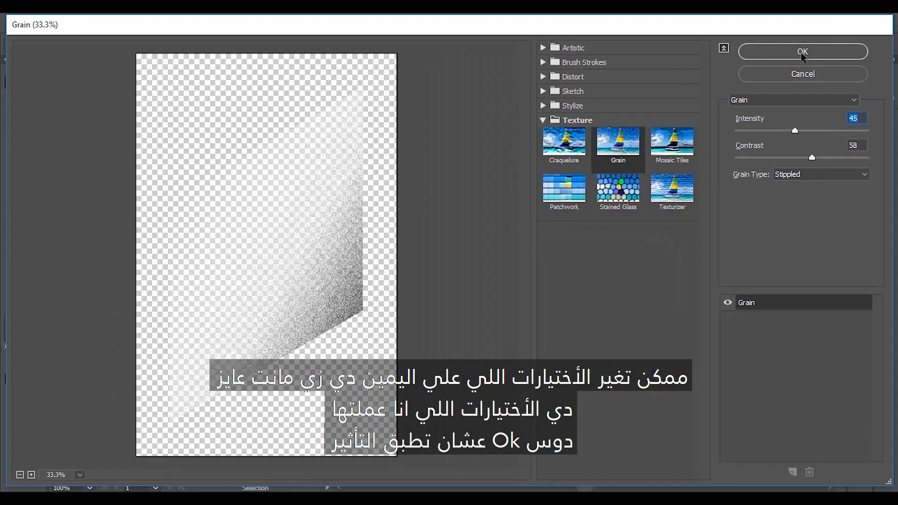
click(803, 51)
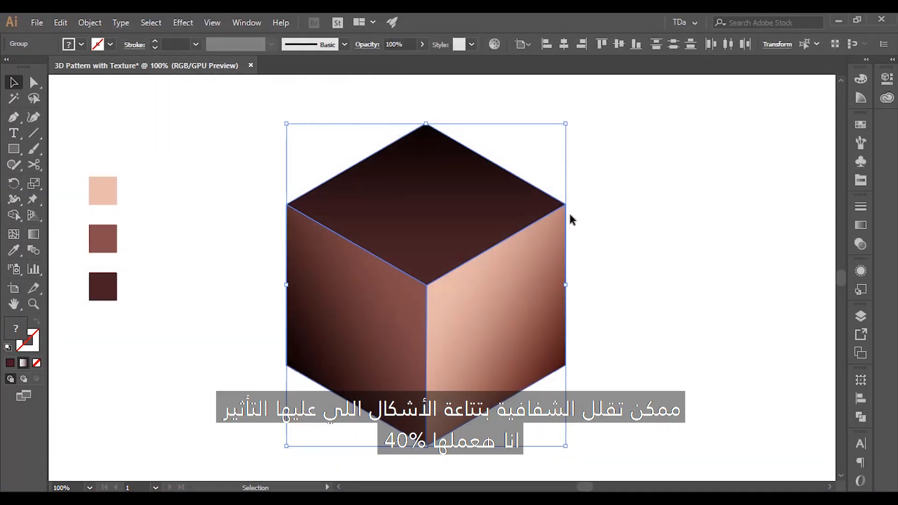
click(683, 304)
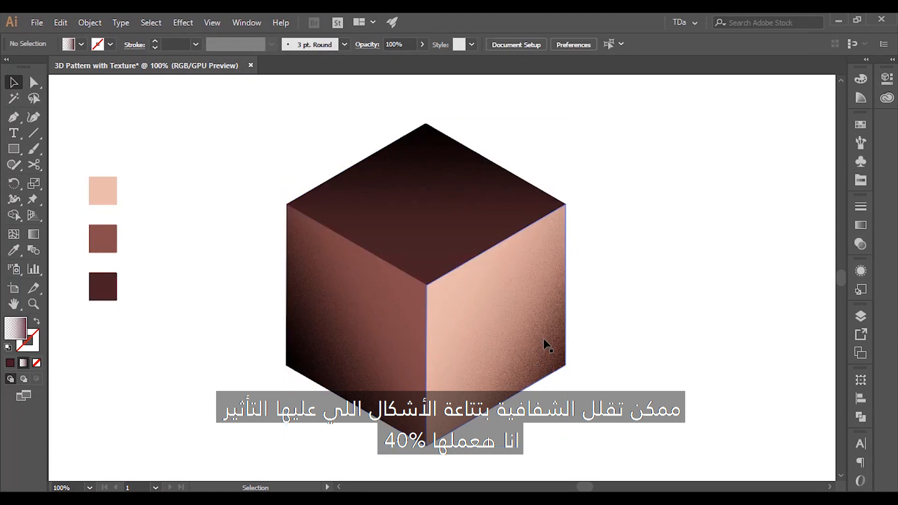
Step: Set the opacity of the three grain-textured faces to 40% and deselect
click(547, 311)
click(345, 311)
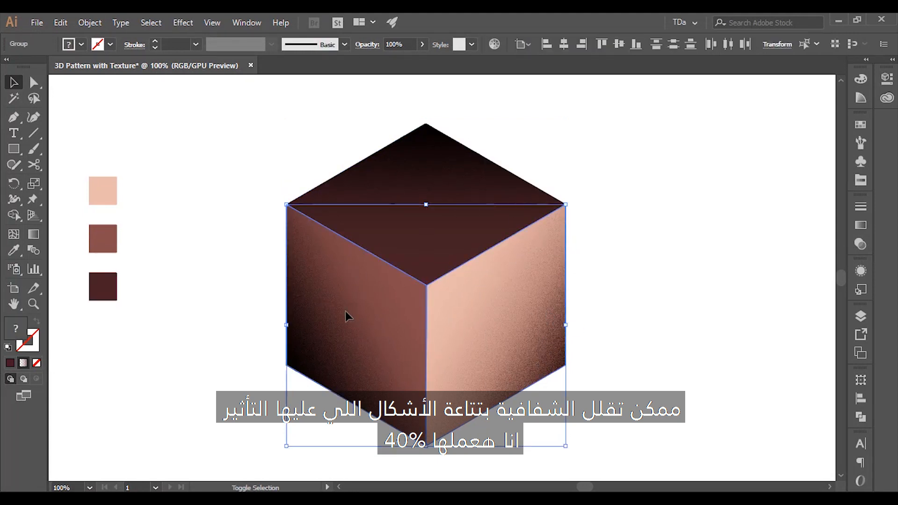
click(422, 44)
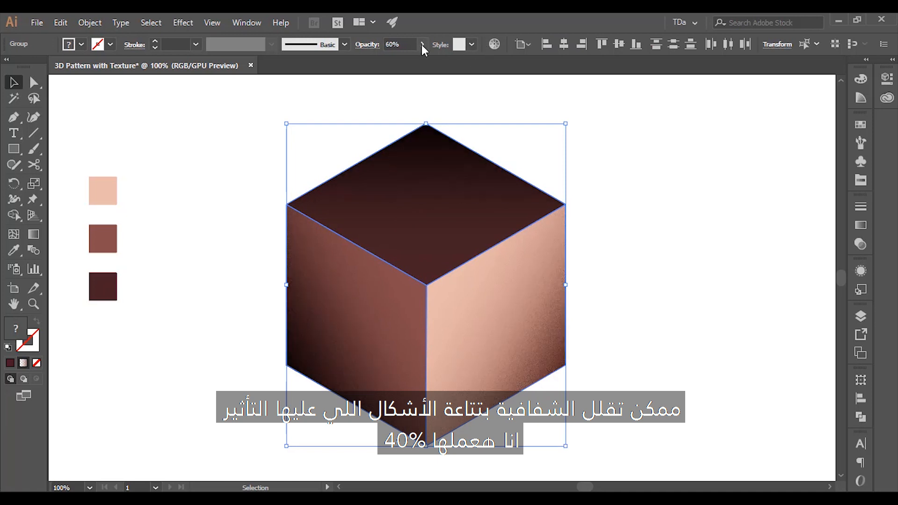
double_click(389, 44)
text(40)
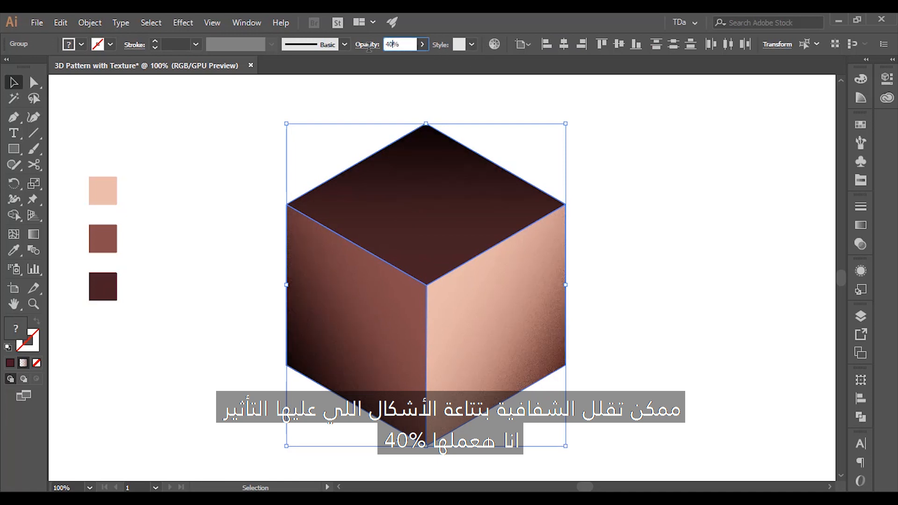
click(653, 249)
Step: Select all the stacked cube faces, combine them into one group, and deselect
drag(626, 168, 255, 433)
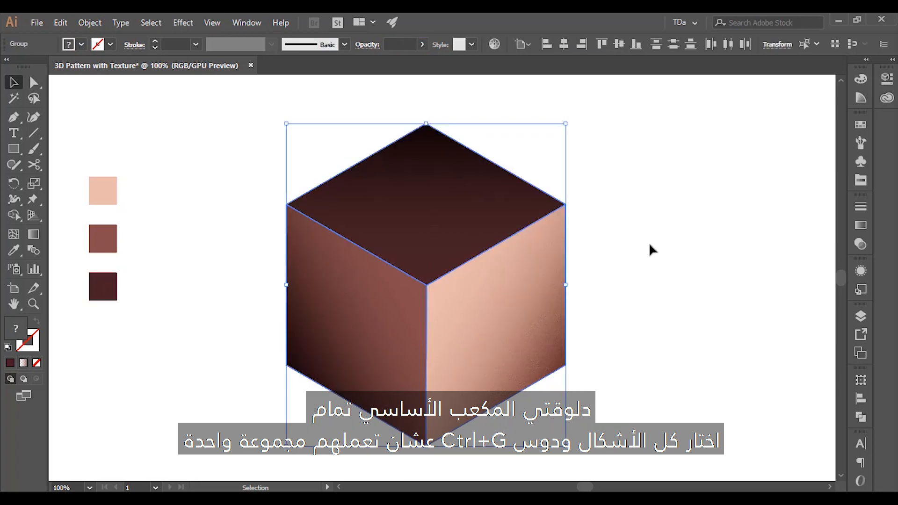
key(a)
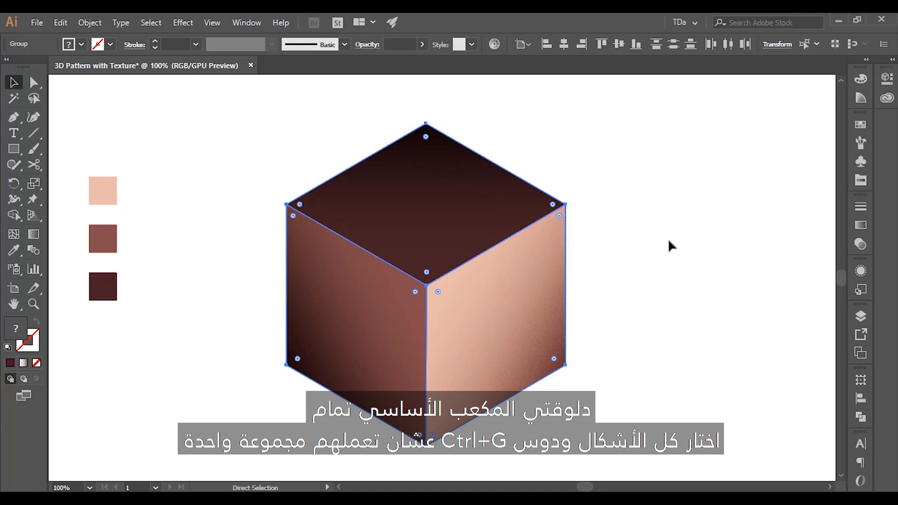
key(v)
right_click(576, 253)
click(627, 187)
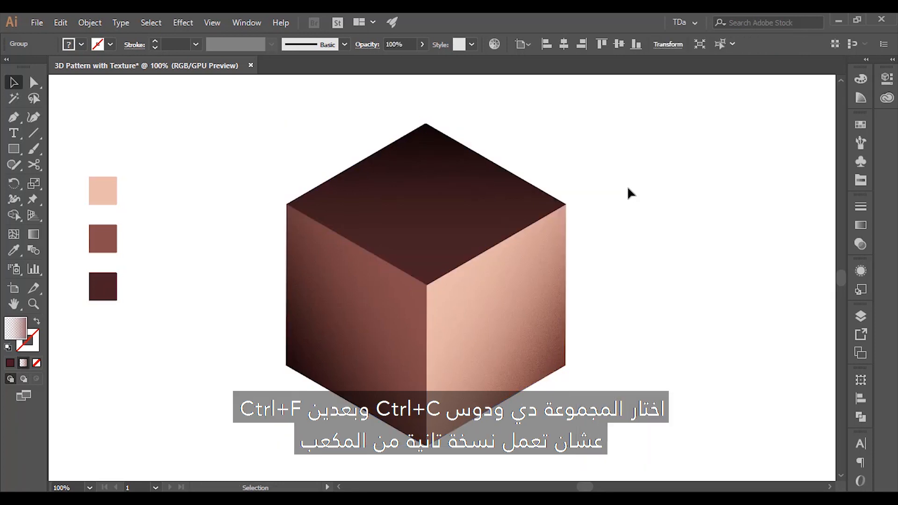
Step: Copy the cube group and paste the duplicate directly in front of it
click(484, 258)
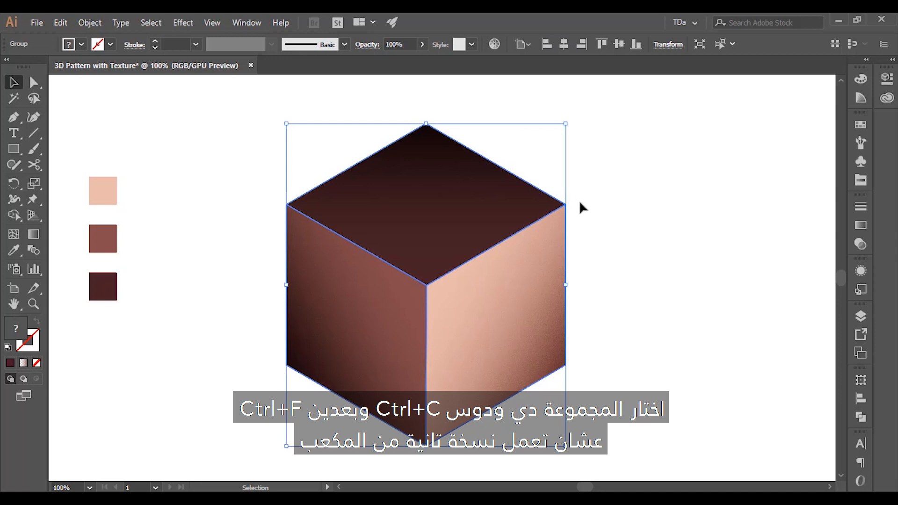
key(a)
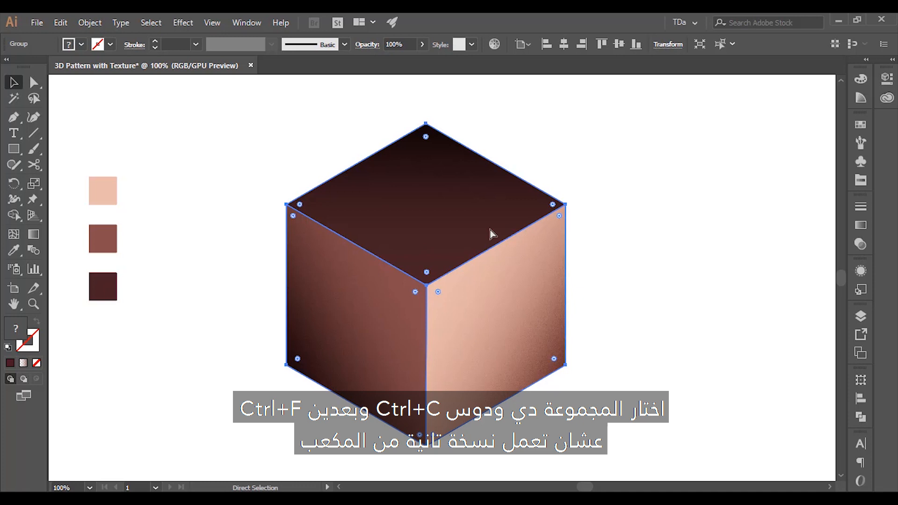
key(v)
key(ctrl+c)
key(ctrl+f)
Step: Try moving the front cube copy sideways off the original, and undo the move
drag(369, 210, 598, 205)
key(a)
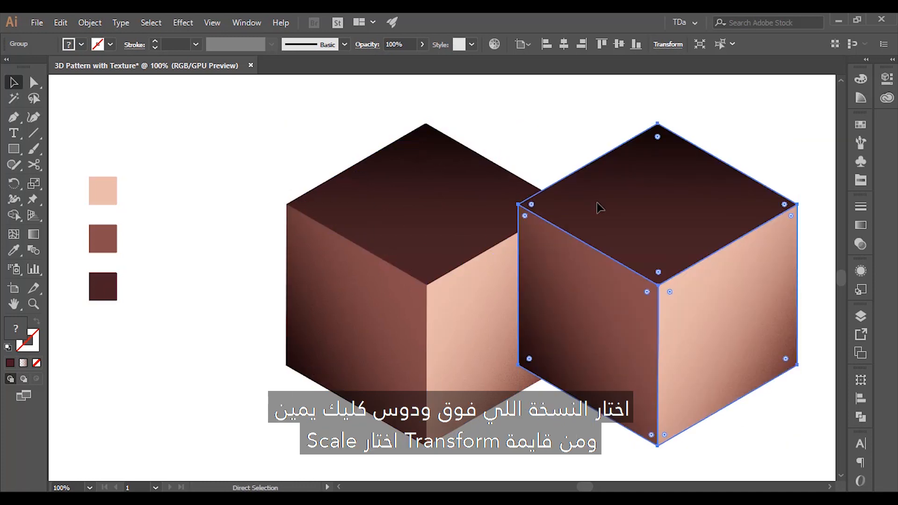
key(v)
key(ctrl+z)
Step: Scale the front cube copy uniformly to 50% and deselect it
right_click(618, 259)
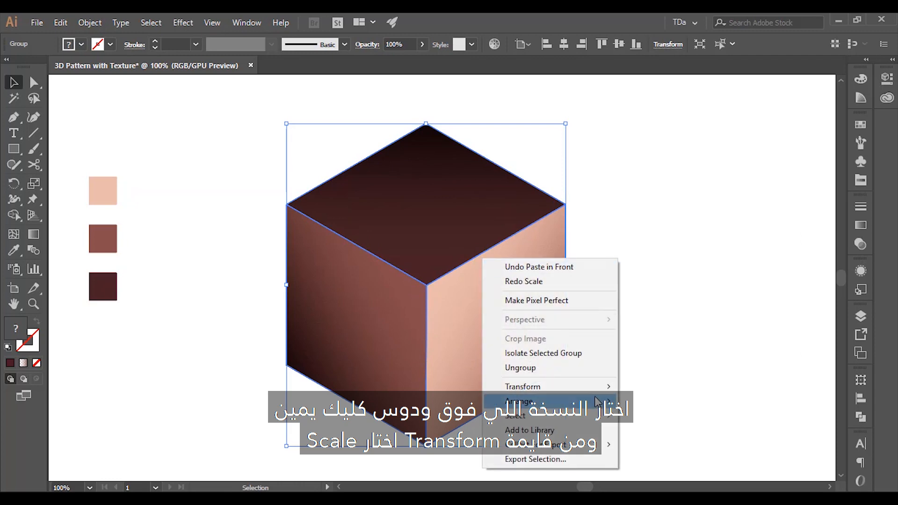
mouse_move(604, 387)
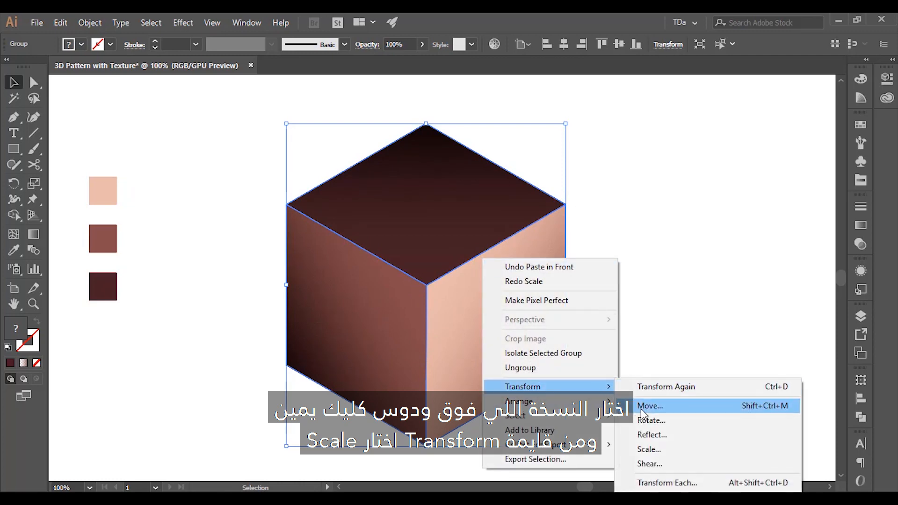
click(649, 449)
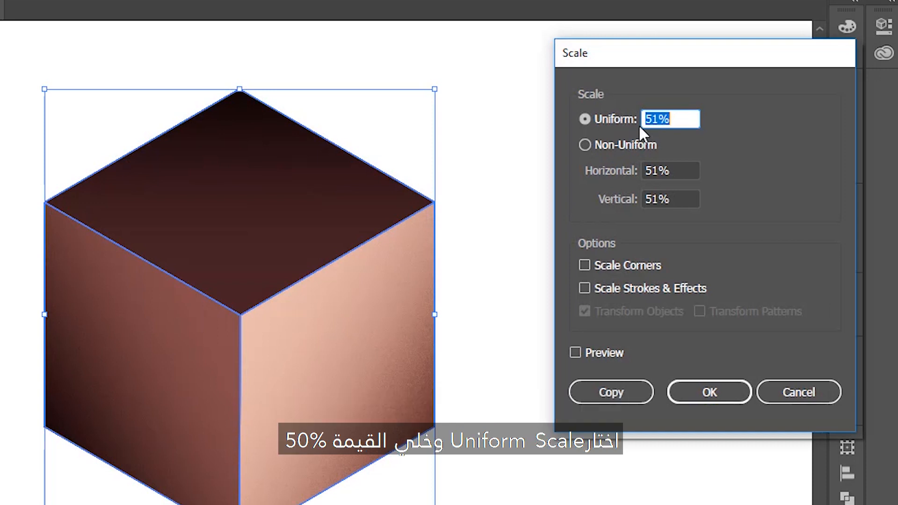
text(50)
key(Tab)
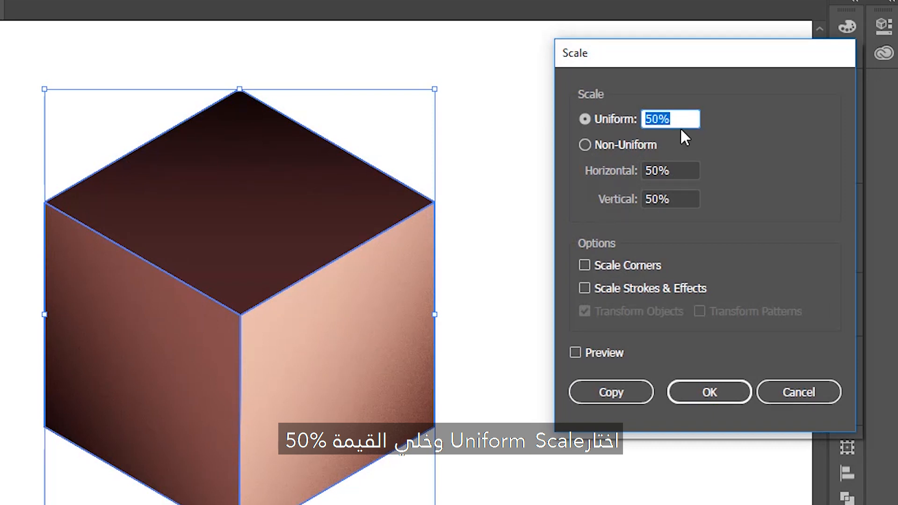
click(713, 395)
click(564, 346)
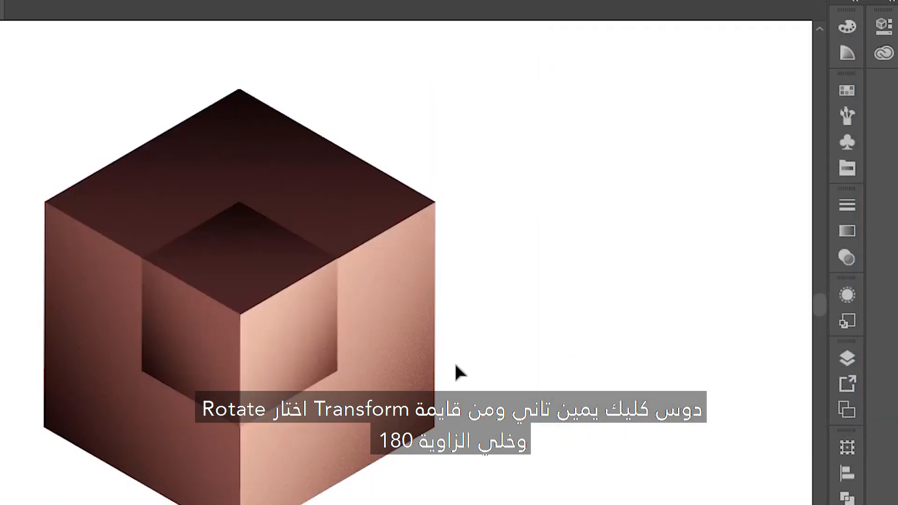
Step: Rotate the small front cube by 180 degrees and deselect it
right_click(307, 330)
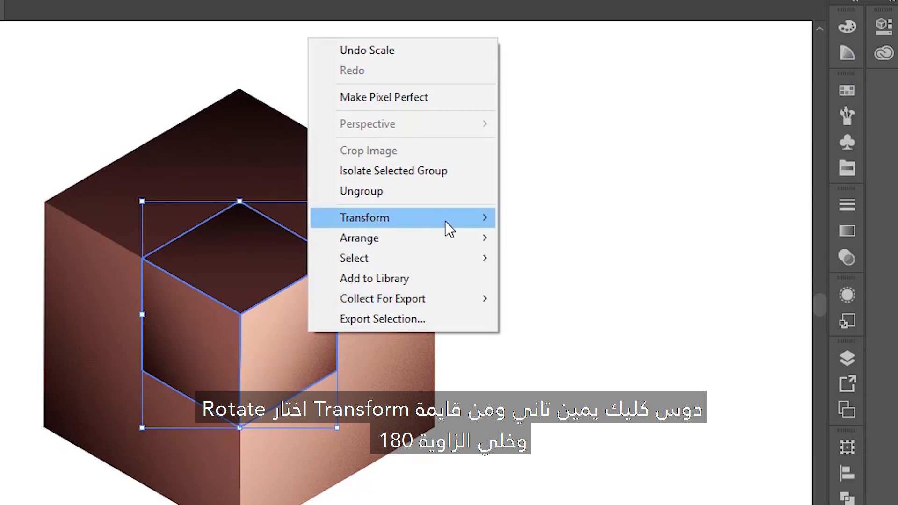
mouse_move(446, 221)
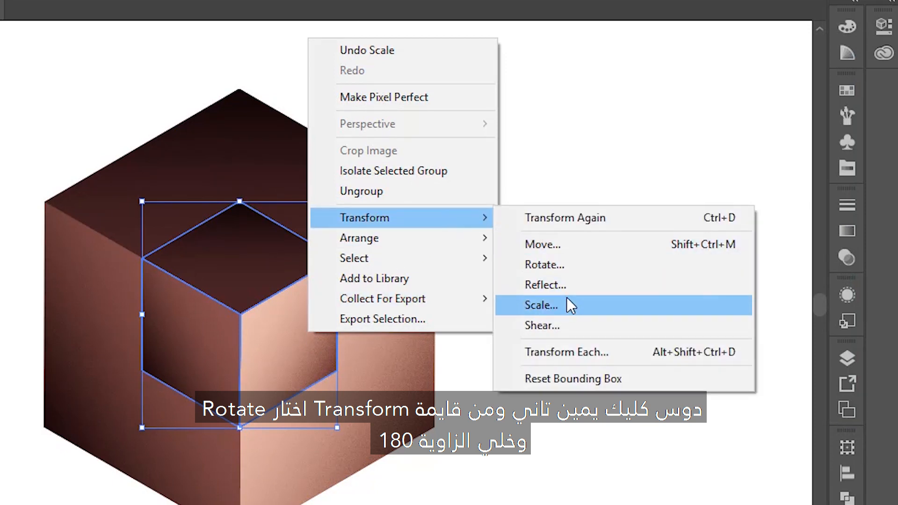
click(565, 269)
text(180)
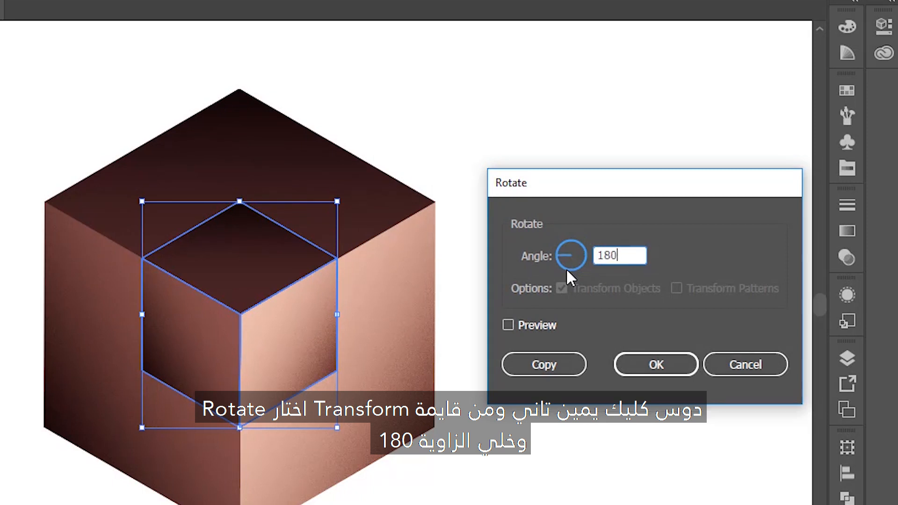
key(Return)
click(664, 225)
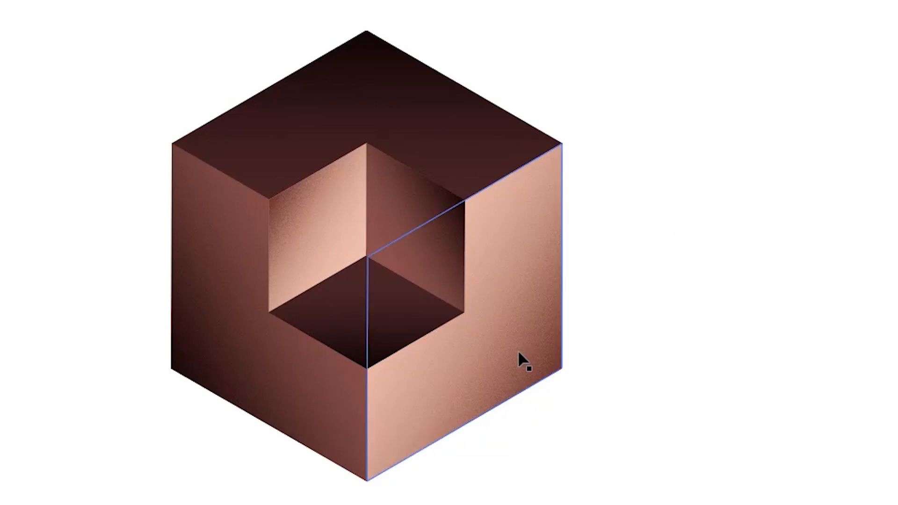
Step: Nudge the small cube sideways until its lowest corner meets the large cube's central vertical edge, and deselect
key(z)
drag(402, 348, 346, 382)
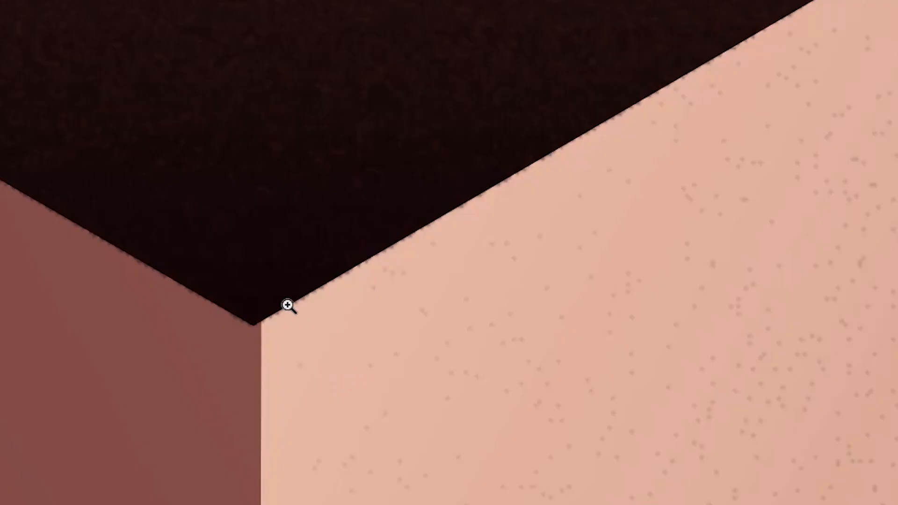
drag(321, 282, 231, 355)
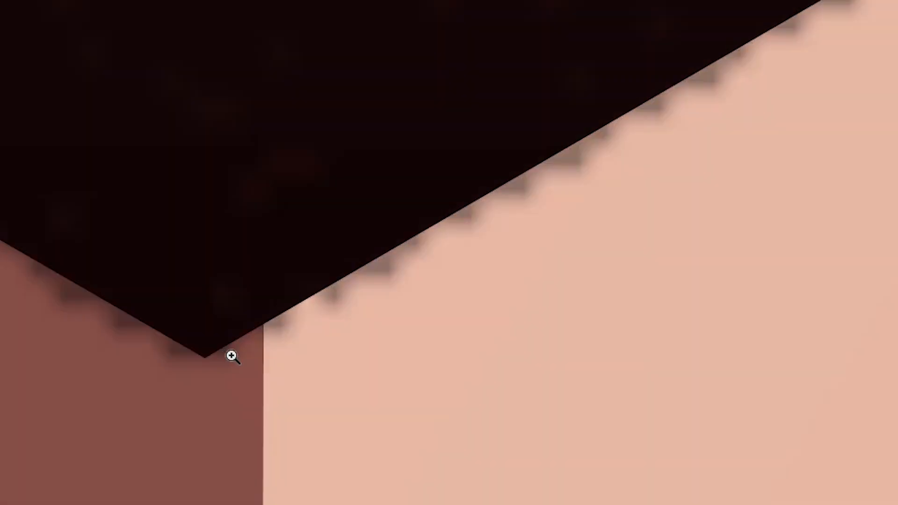
alt+click(298, 292)
alt+click(366, 291)
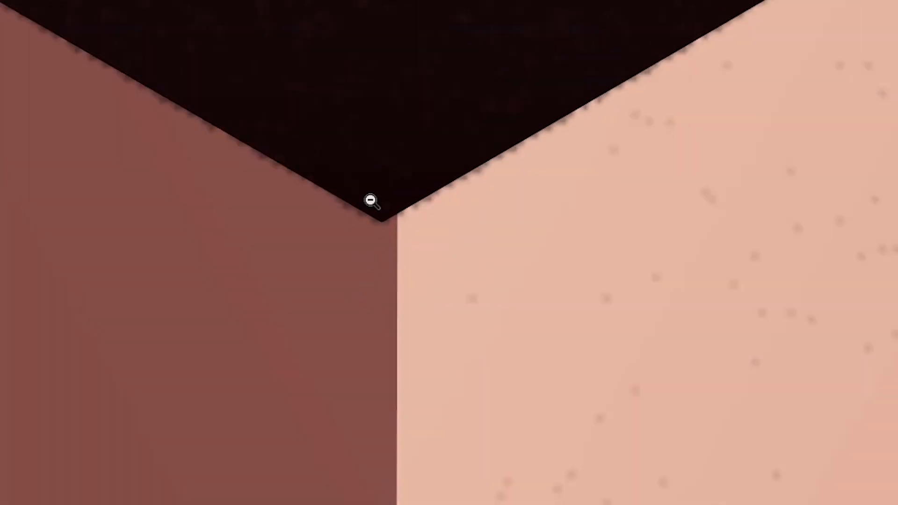
drag(364, 187, 378, 186)
drag(378, 185, 378, 185)
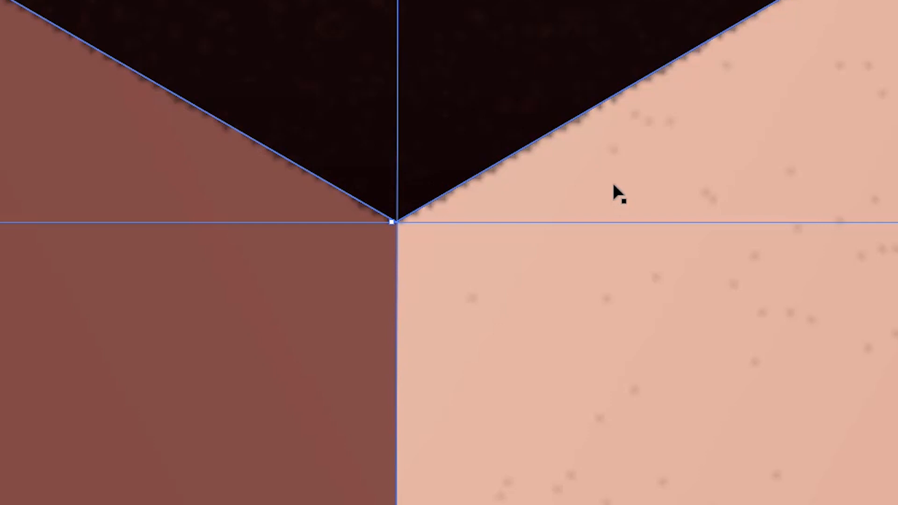
click(537, 265)
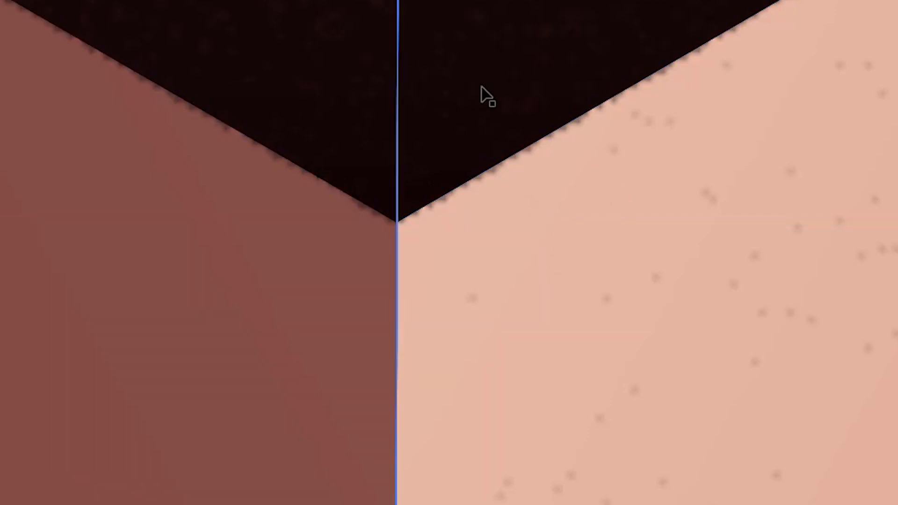
alt+click(481, 87)
alt+click(481, 87)
alt+click(480, 86)
alt+click(472, 91)
alt+click(320, 229)
alt+click(320, 228)
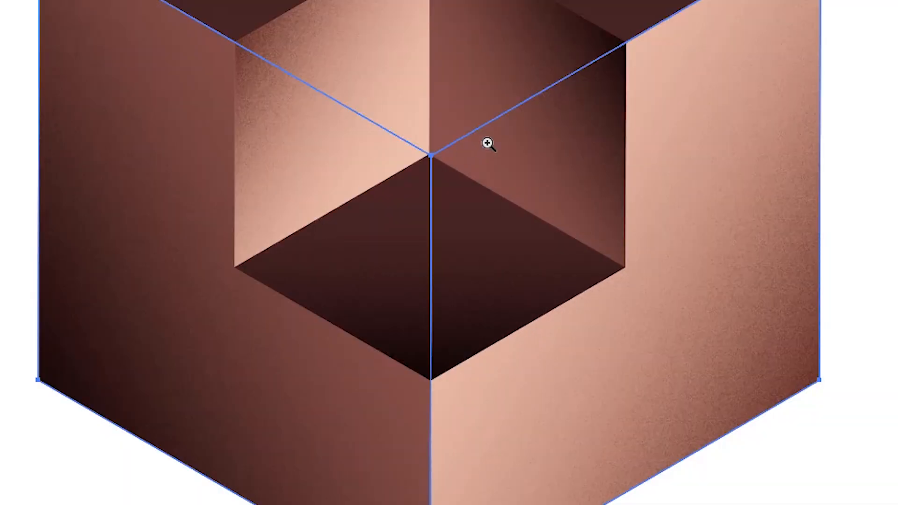
key(v)
click(857, 157)
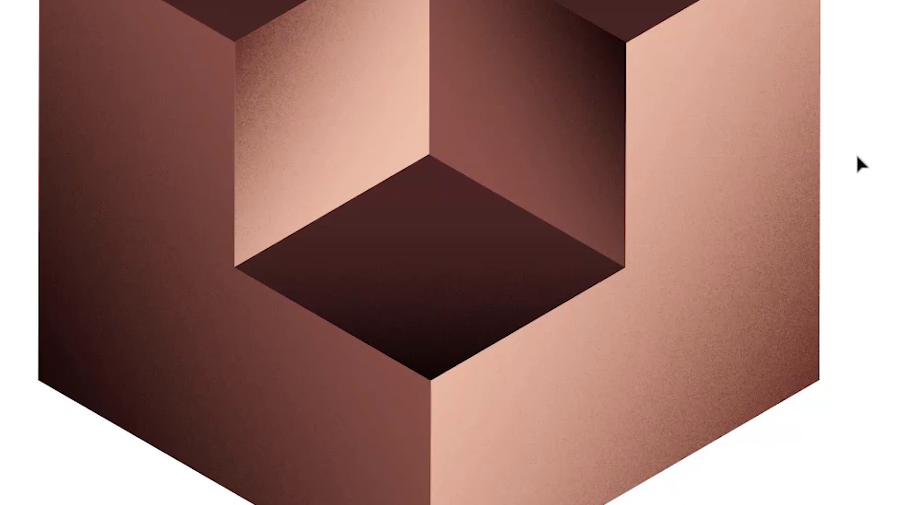
Step: Move the small cube slightly down so its upper-right corner sits on the large cube's top-face edge, and deselect
alt+click(482, 156)
key(alt+v)
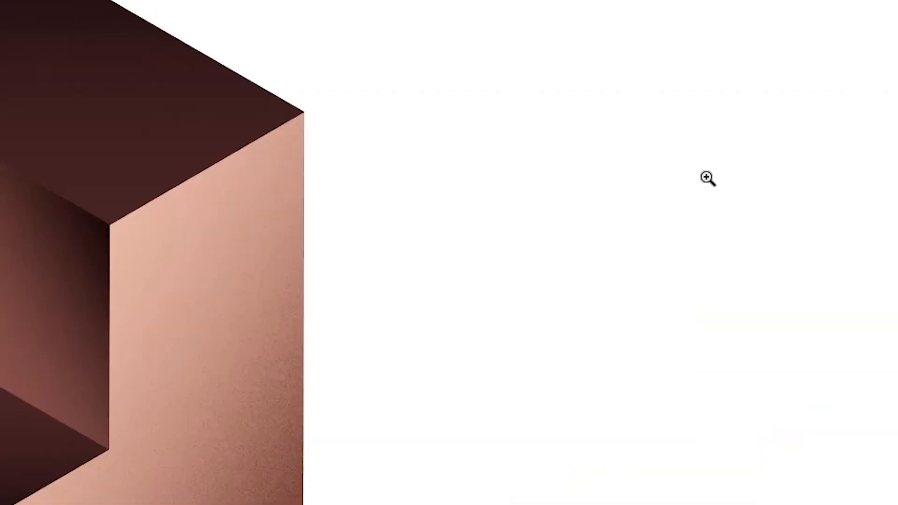
alt+click(31, 303)
key(v)
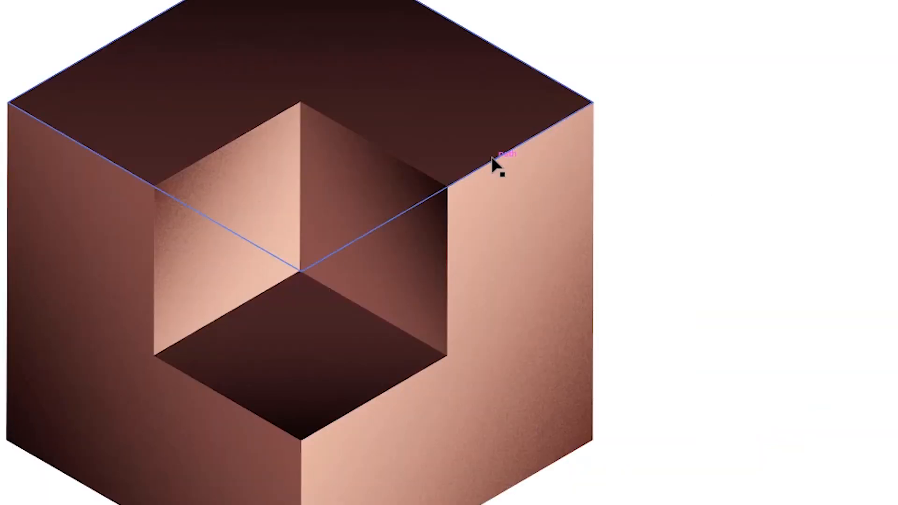
key(z)
drag(485, 156, 401, 220)
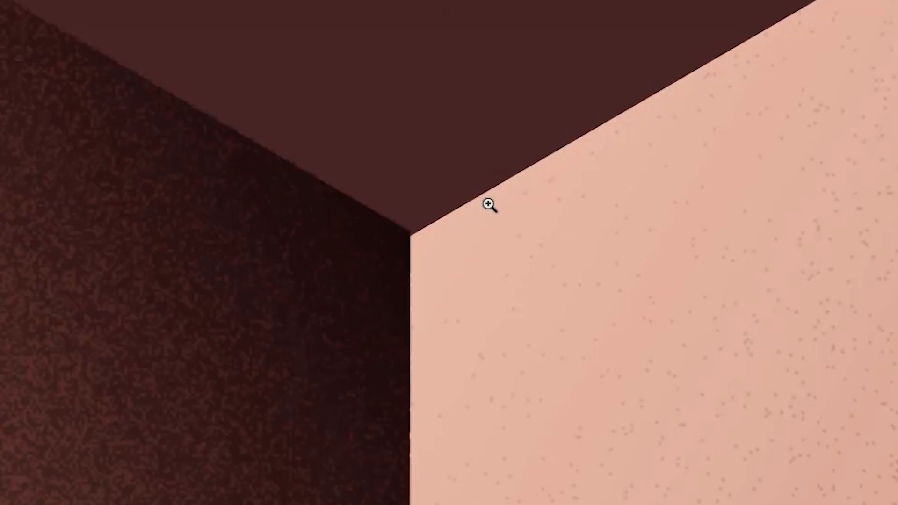
drag(496, 195, 362, 282)
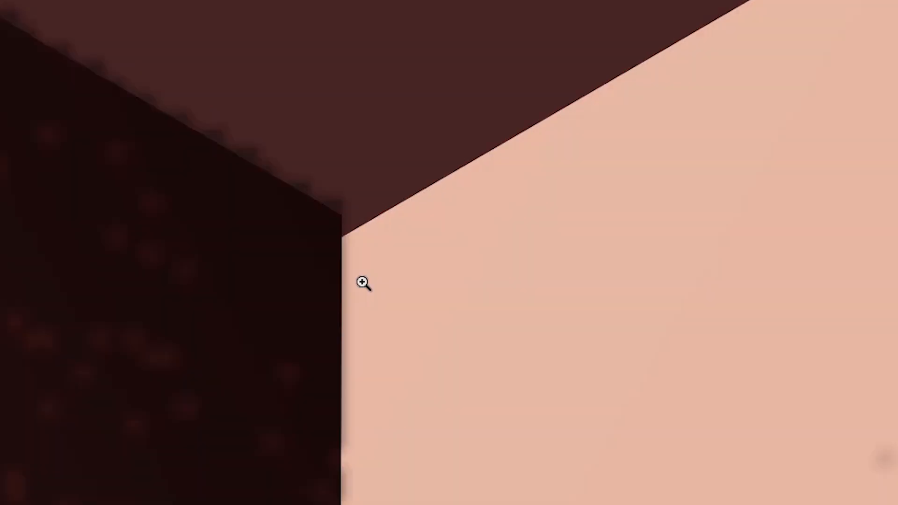
click(350, 246)
key(v)
click(368, 179)
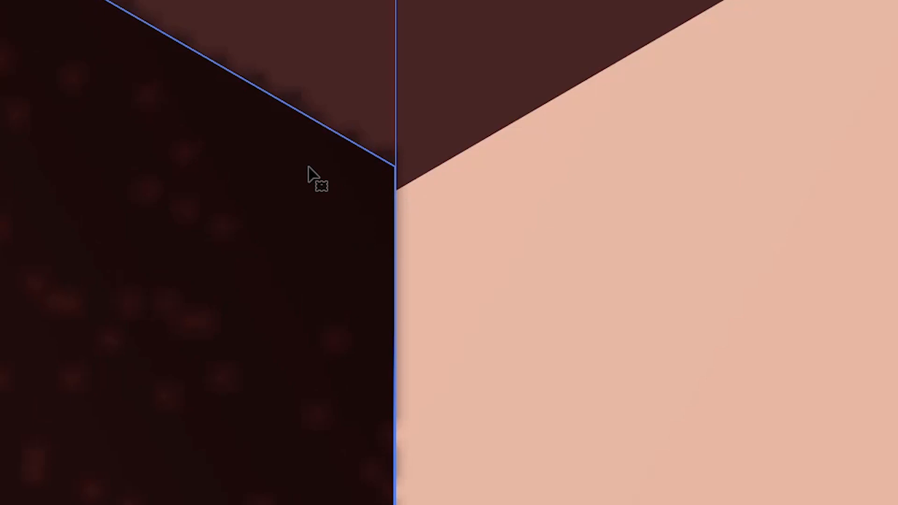
drag(306, 174, 309, 200)
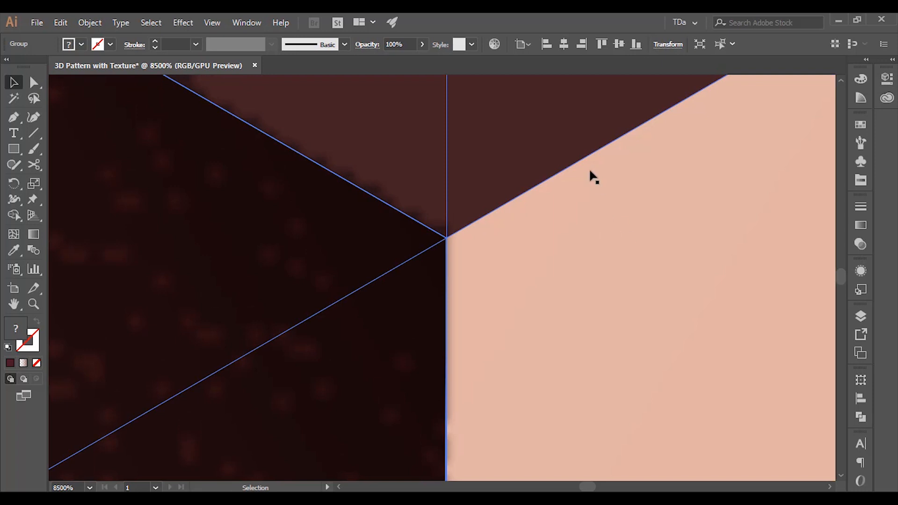
click(564, 146)
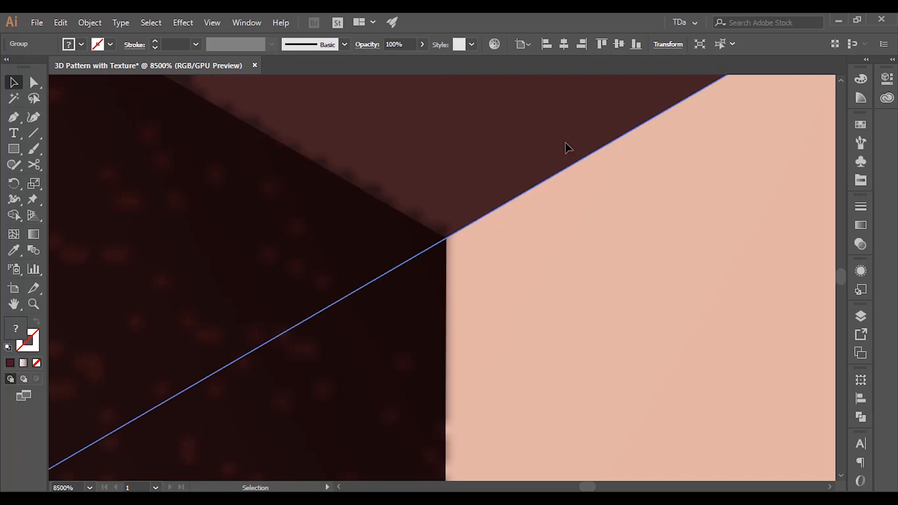
key(ctrl+0)
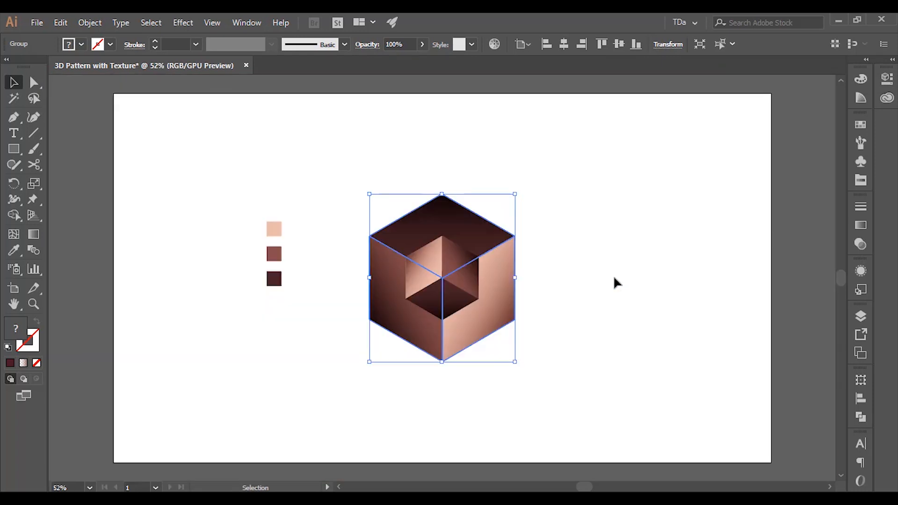
key(ctrl+plus)
key(ctrl+plus)
key(ctrl+plus)
key(ctrl+shift+a)
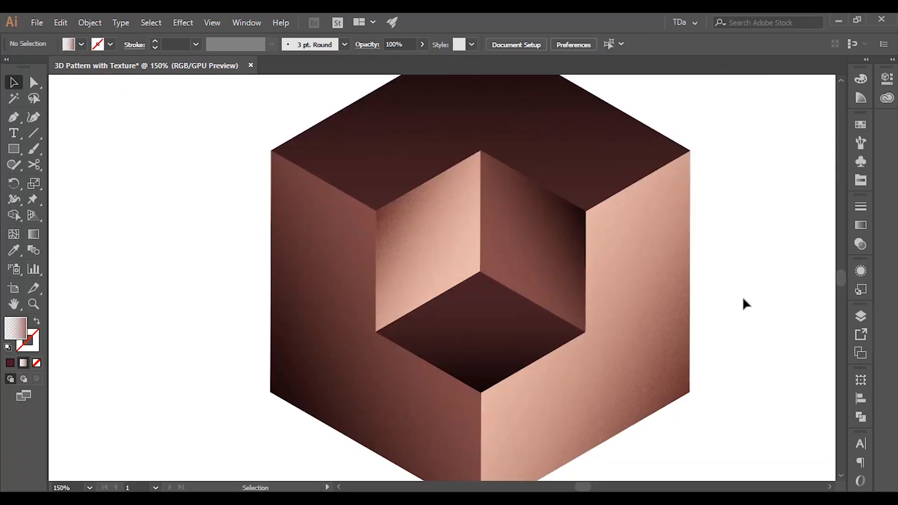
Step: Examine the grain texture up close along the vertical edge between the small cube's dark face and the large cube's light face
key(z)
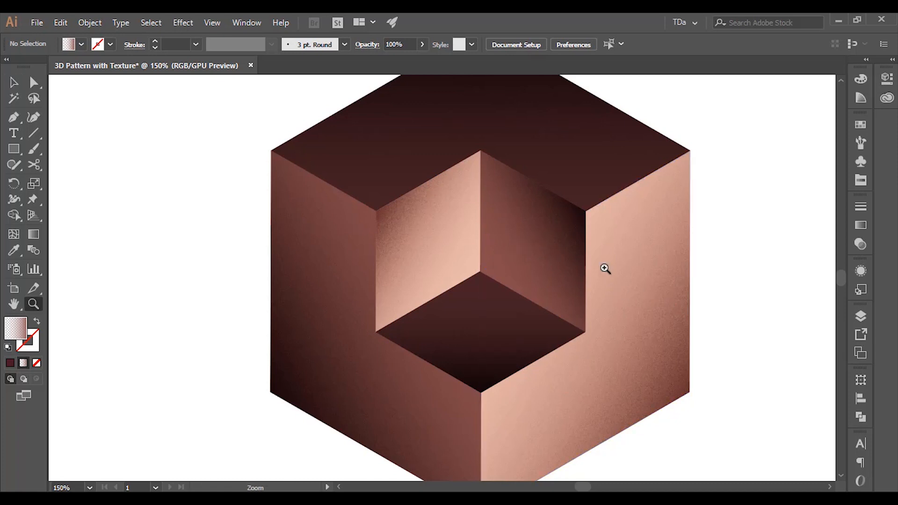
drag(608, 228, 558, 290)
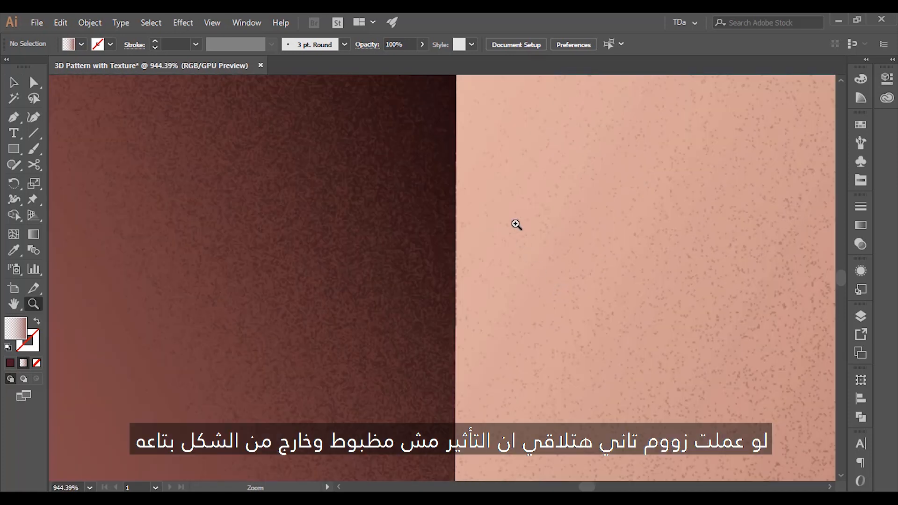
drag(442, 192, 416, 233)
drag(493, 190, 456, 235)
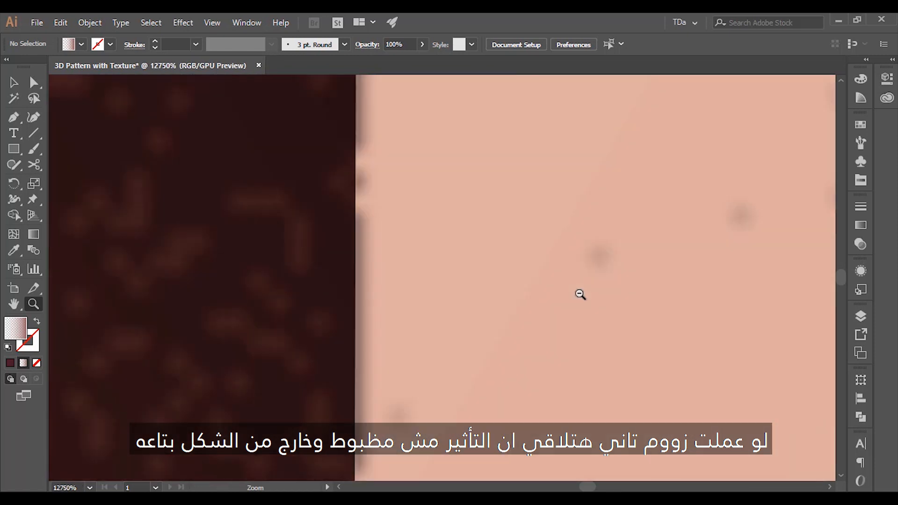
alt+click(580, 294)
alt+click(437, 266)
alt+click(363, 237)
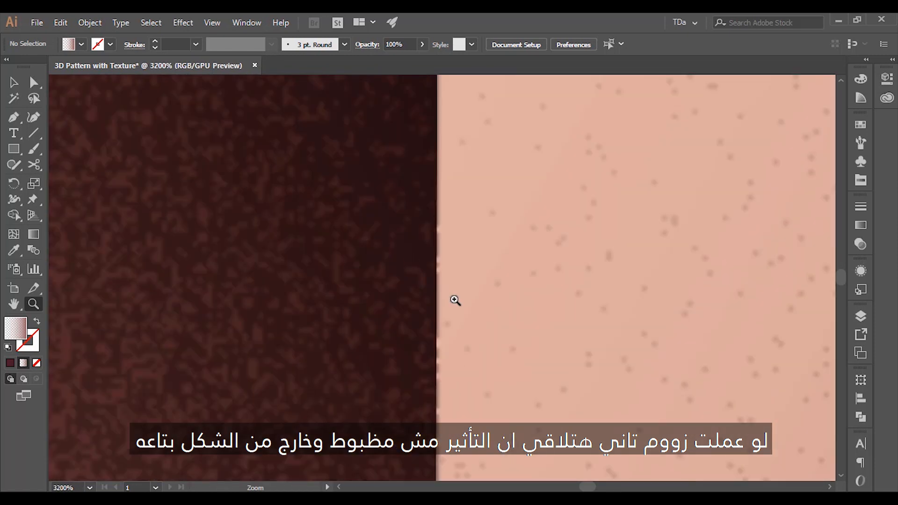
key(v)
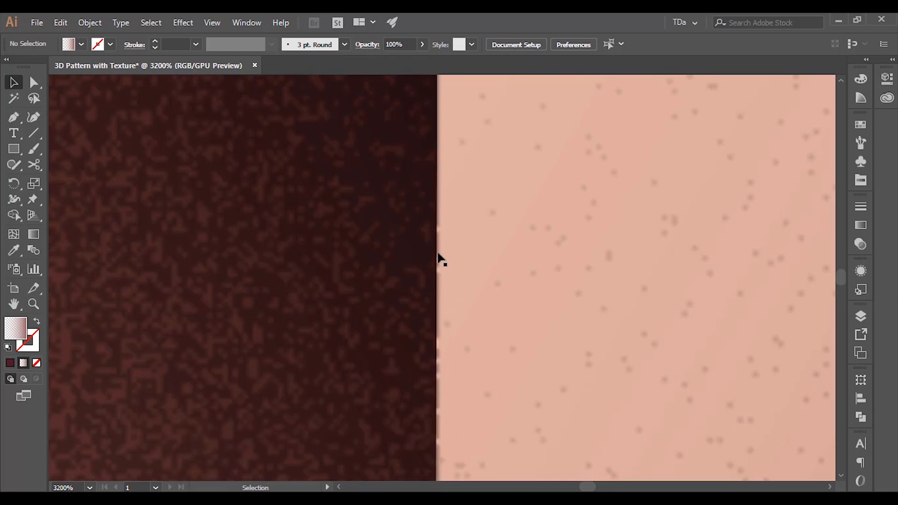
ctrl+alt+click(417, 256)
ctrl+alt+click(417, 256)
ctrl+alt+click(416, 256)
ctrl+alt+click(418, 258)
key(ctrl+0)
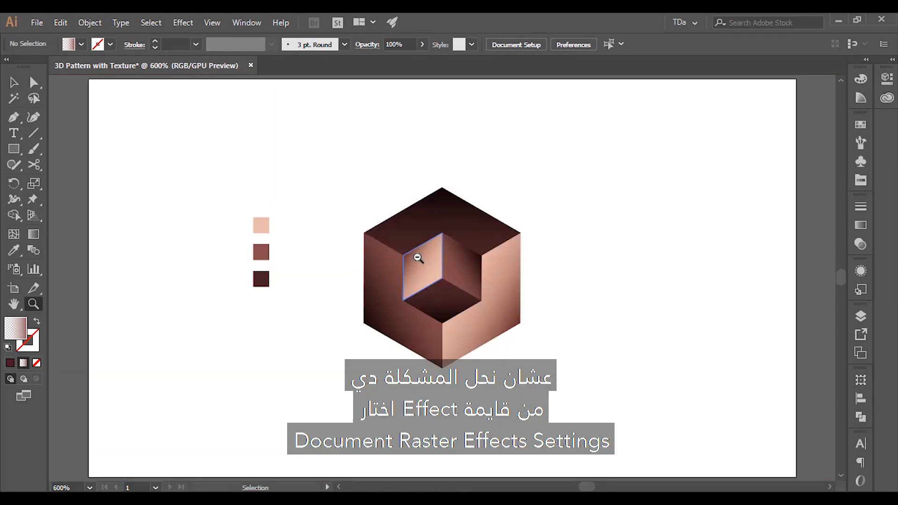
Step: Enable Create Clipping Mask in the Document Raster Effects Settings and apply the change
click(151, 22)
mouse_move(182, 23)
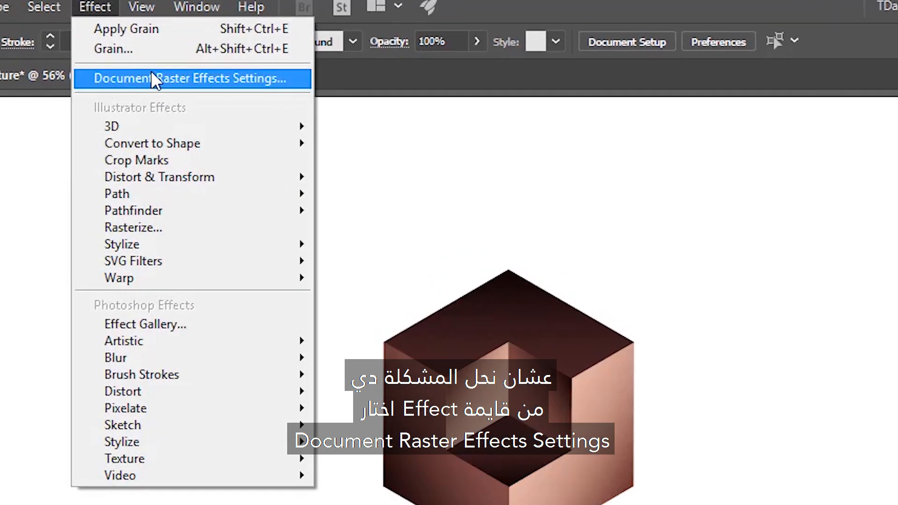
click(261, 78)
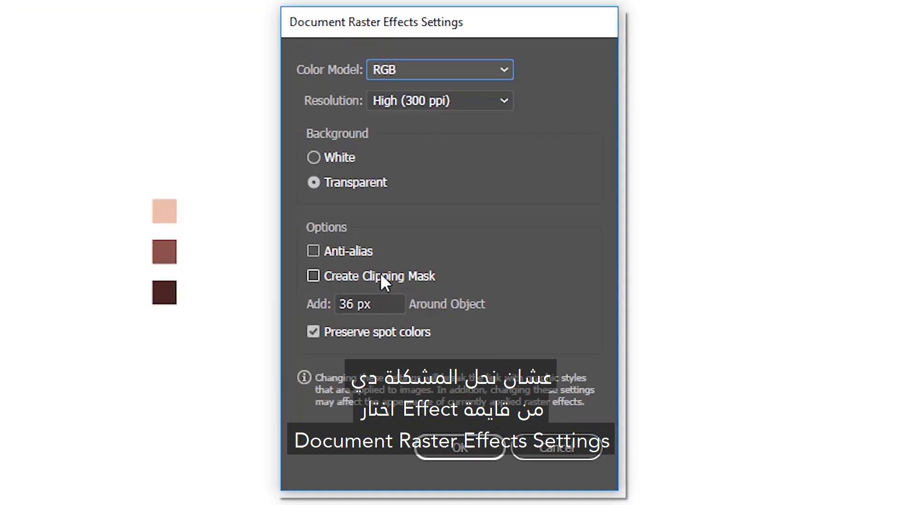
click(405, 269)
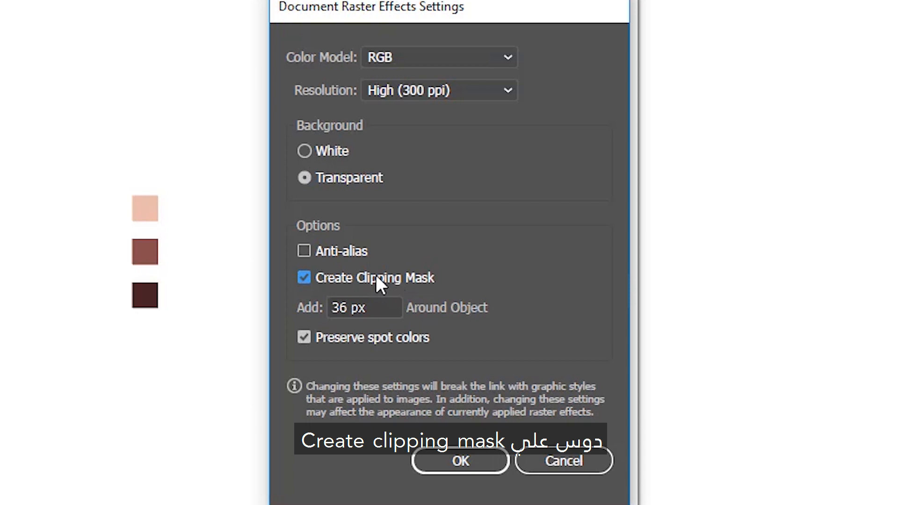
click(467, 468)
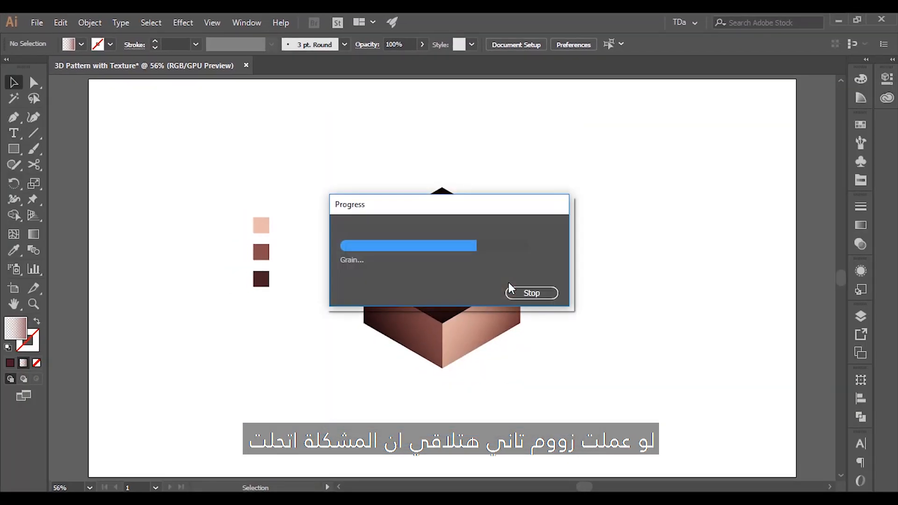
Step: Re-examine the clipped grain up close at the corner and vertical edge where the small cube's dark face meets the large cube's light face
click(519, 287)
click(588, 305)
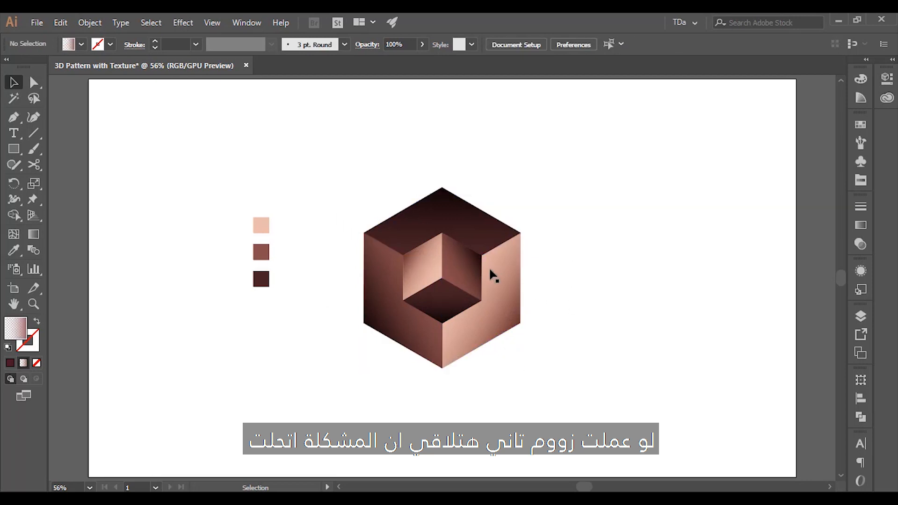
key(z)
click(444, 285)
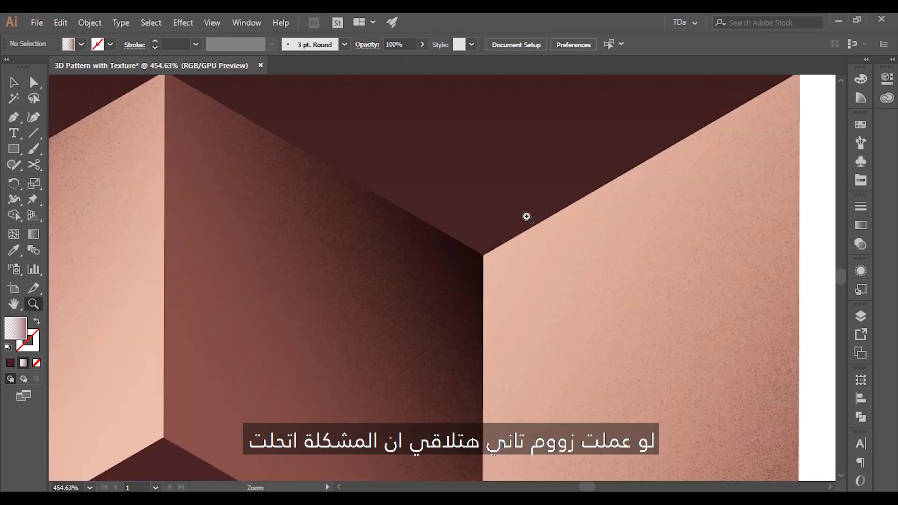
click(490, 238)
click(445, 304)
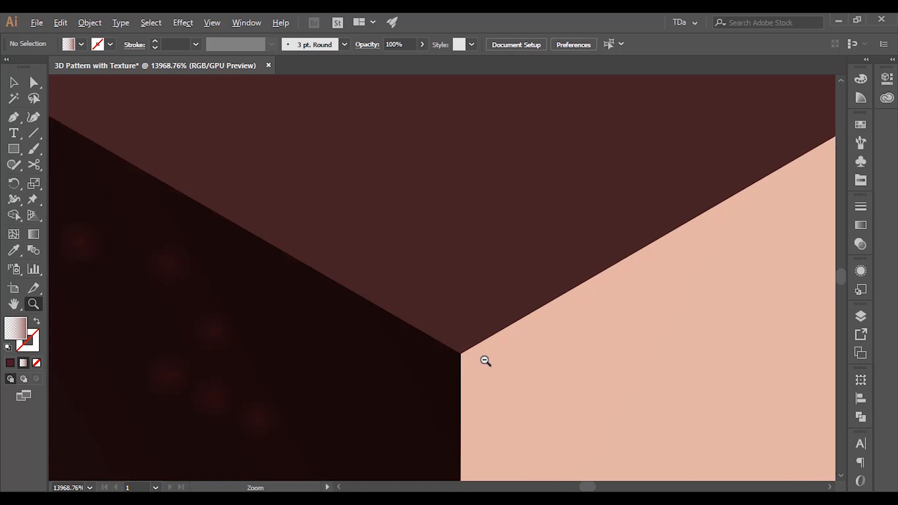
alt+click(483, 361)
alt+click(443, 380)
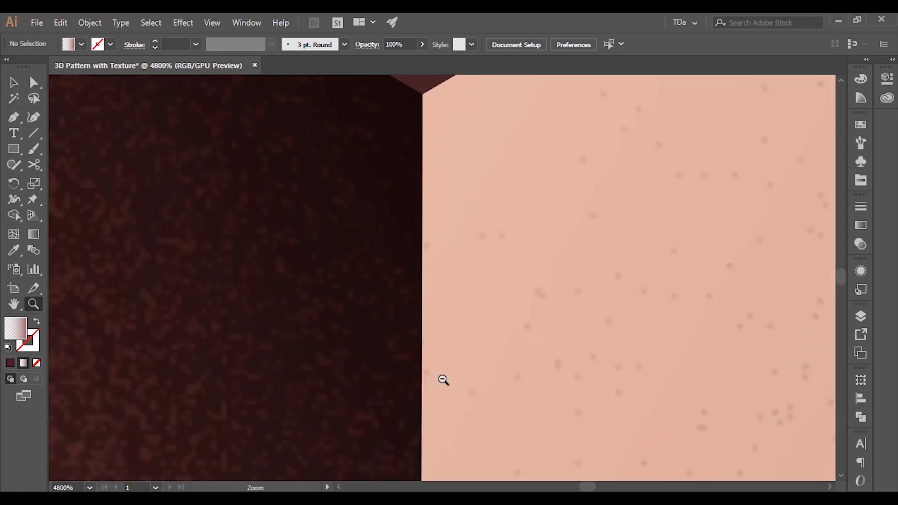
drag(451, 340, 392, 396)
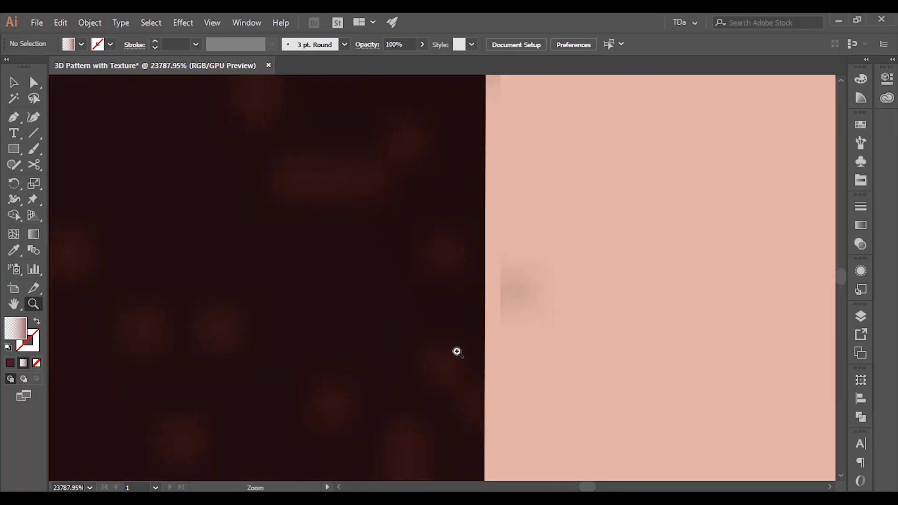
click(458, 352)
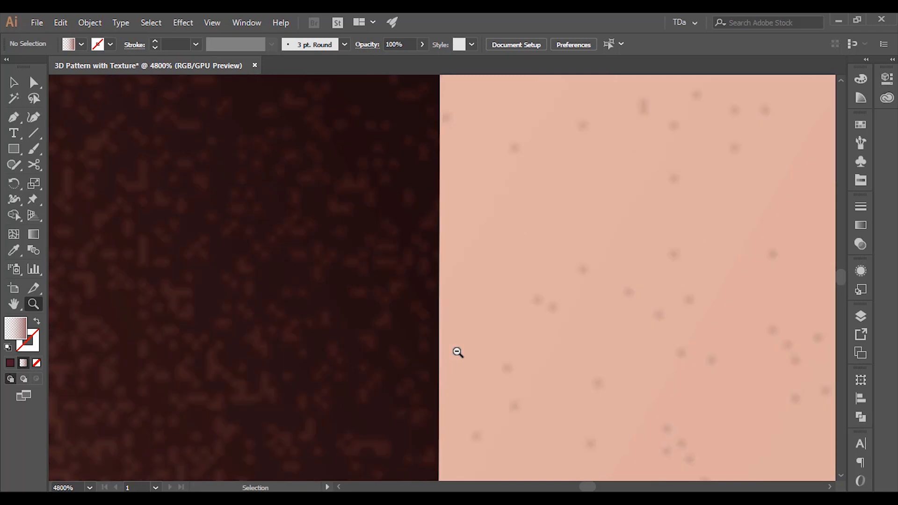
key(ctrl+0)
Step: Ungroup the small cube nested in the large one
key(v)
key(z)
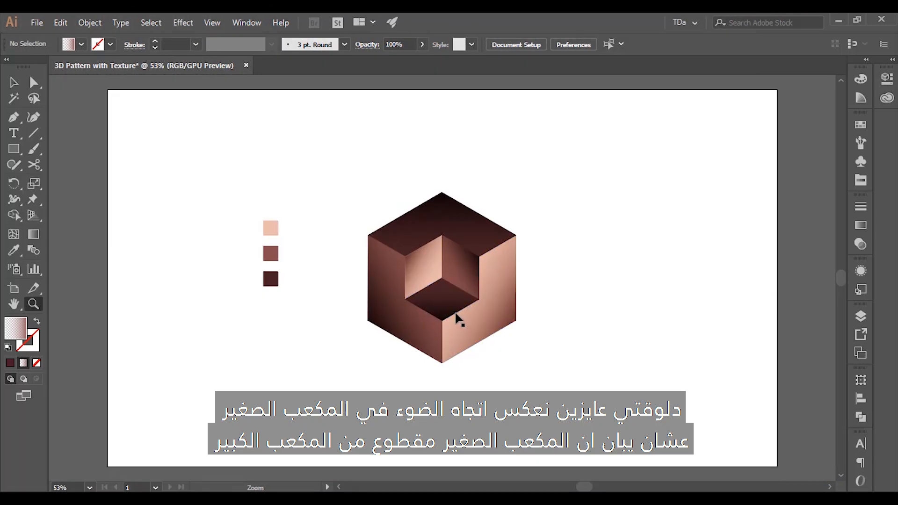
click(452, 279)
click(452, 279)
click(427, 276)
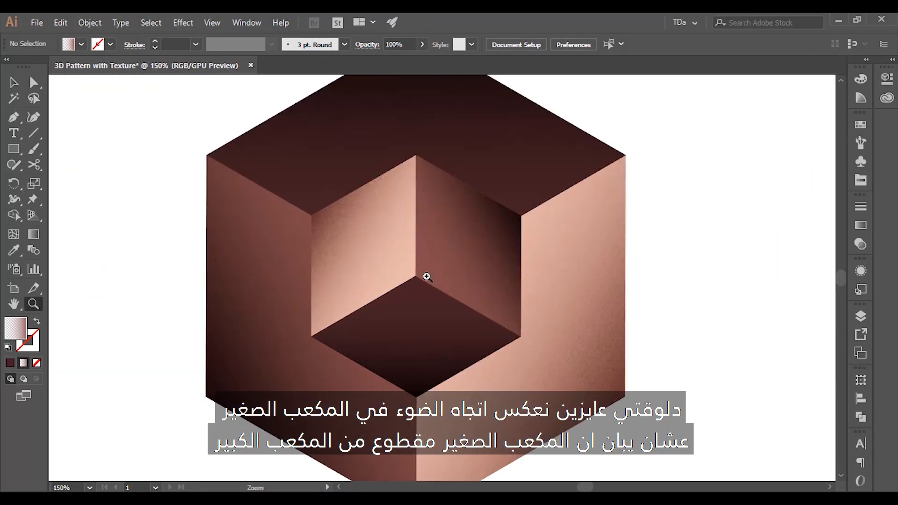
click(427, 277)
key(v)
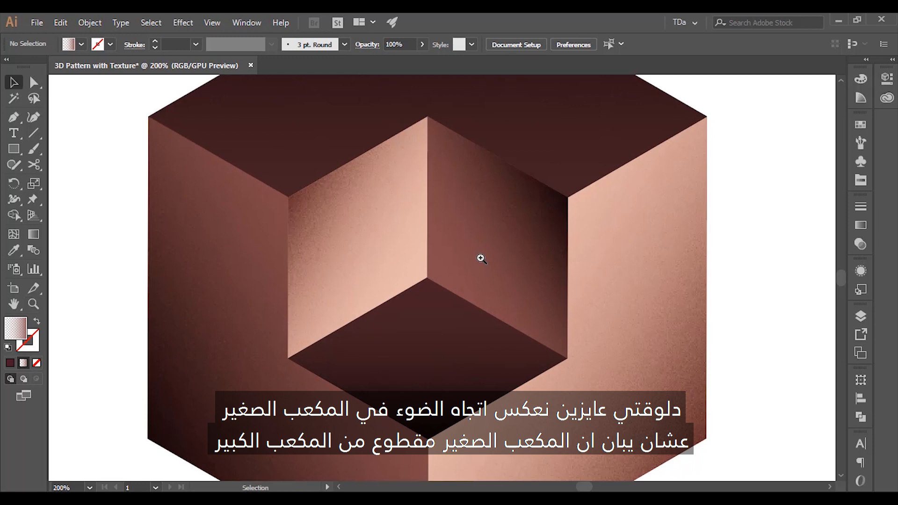
click(481, 259)
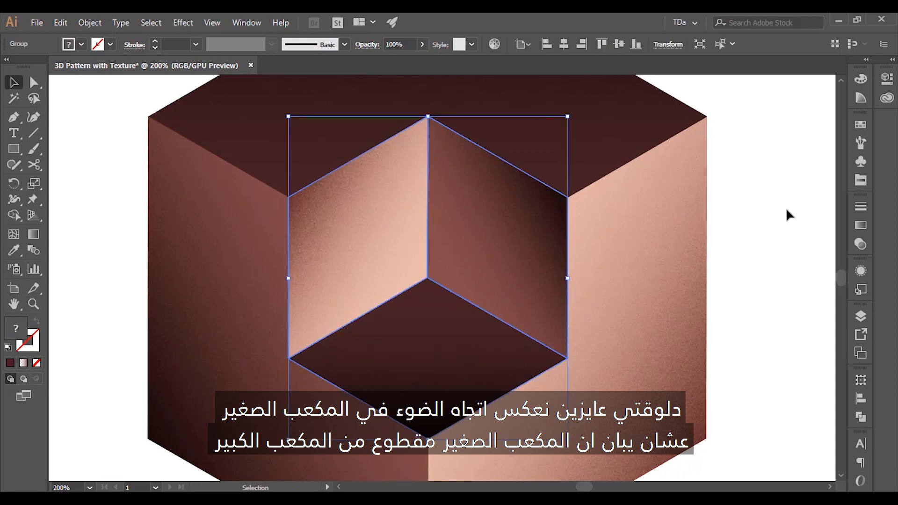
key(ctrl+shift+g)
right_click(520, 232)
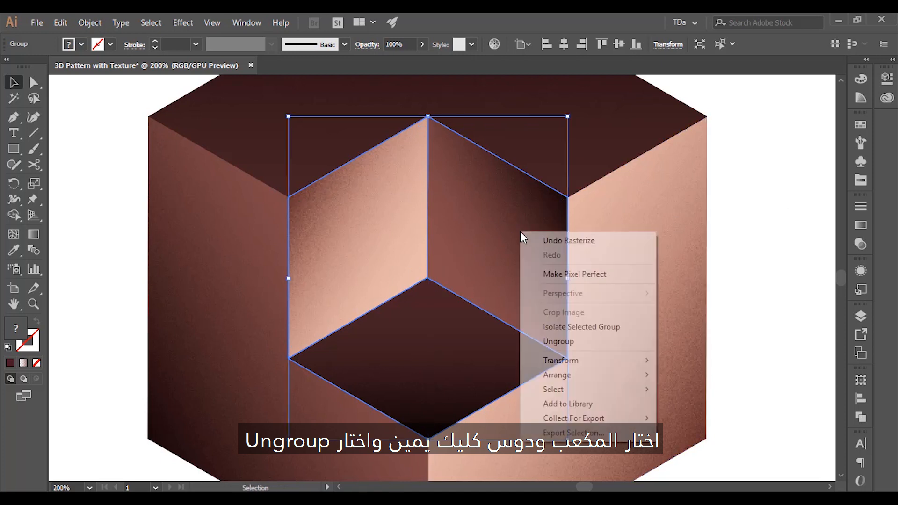
click(583, 343)
click(756, 279)
click(487, 262)
click(363, 234)
click(471, 348)
click(479, 234)
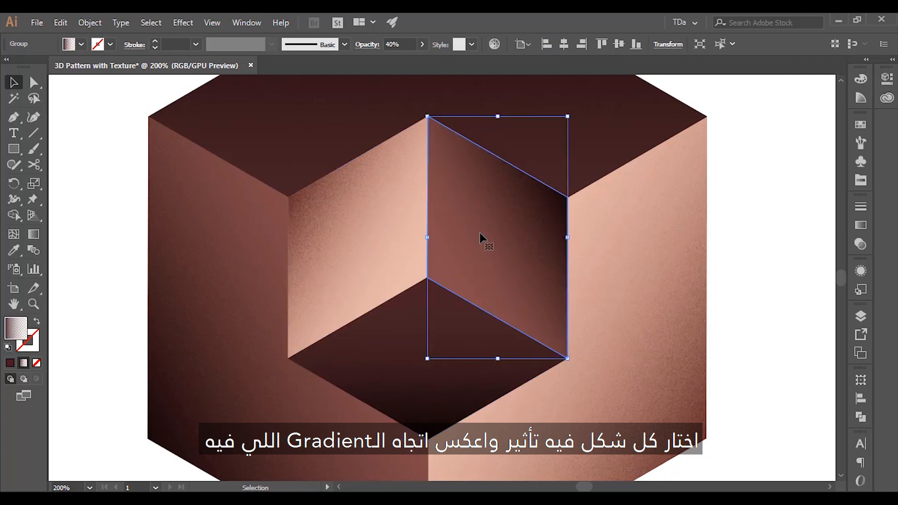
key(ctrl+shift+a)
Step: Reverse the gradient of the 40% opacity grain overlay on the small cube's mid-brown face
click(511, 241)
key(g)
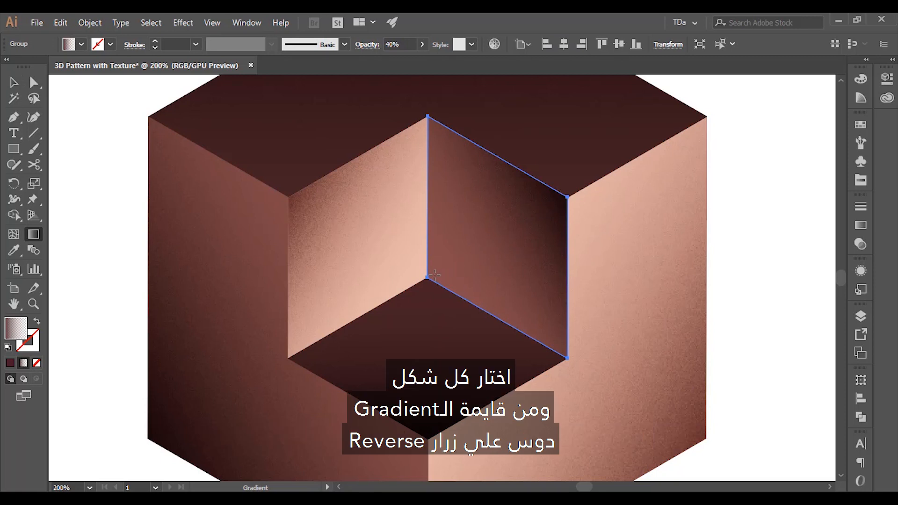
drag(427, 278, 560, 208)
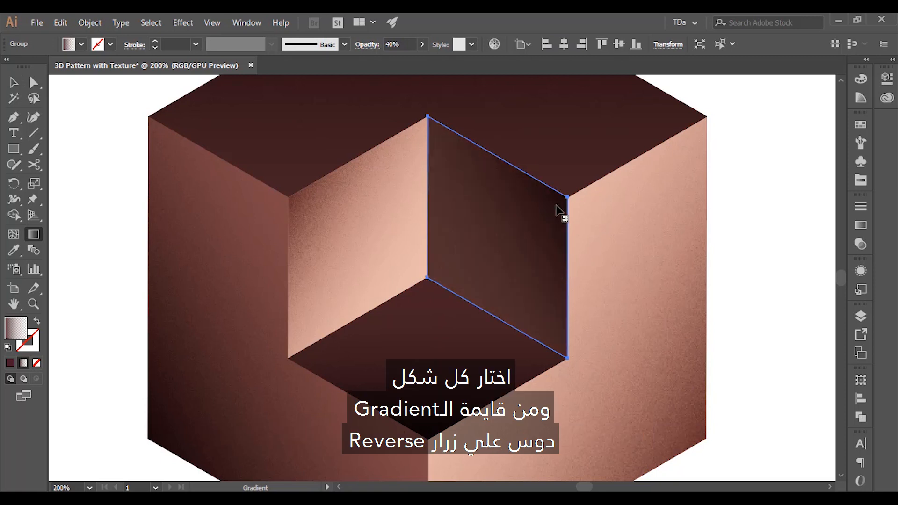
click(860, 225)
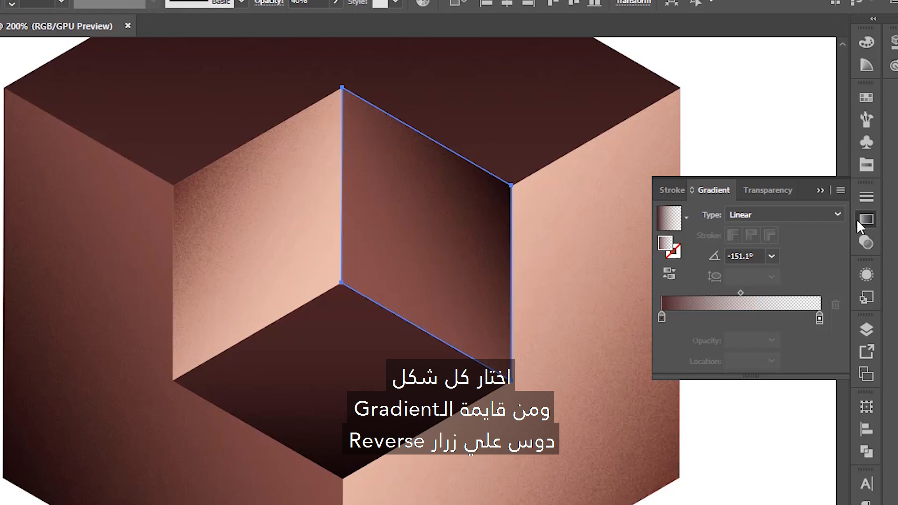
click(615, 282)
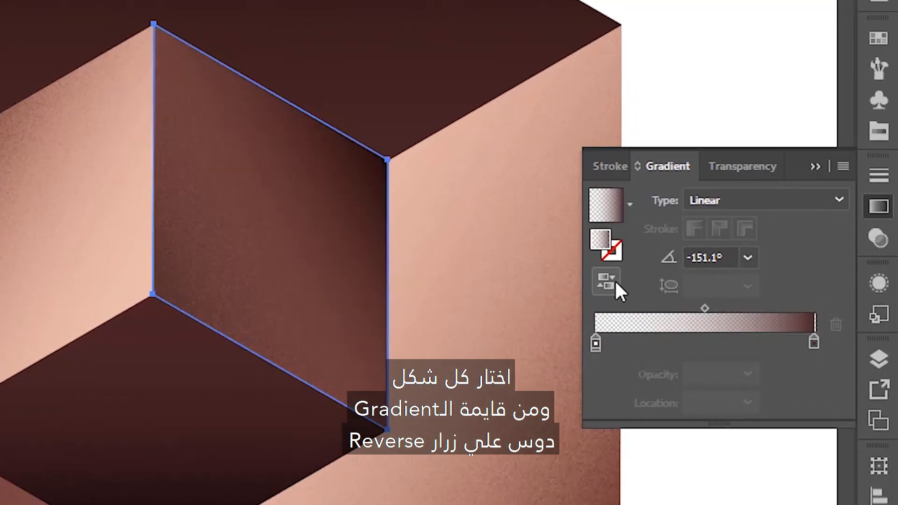
Step: Reverse the gradients of the grain overlays on the small cube's light face and dark bottom face, and deselect
key(v)
click(107, 231)
shift+click(229, 409)
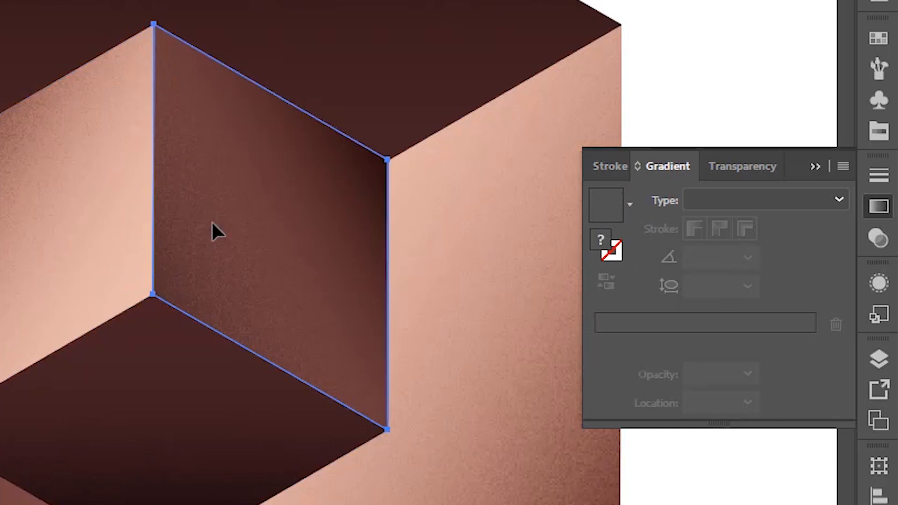
click(71, 223)
click(604, 279)
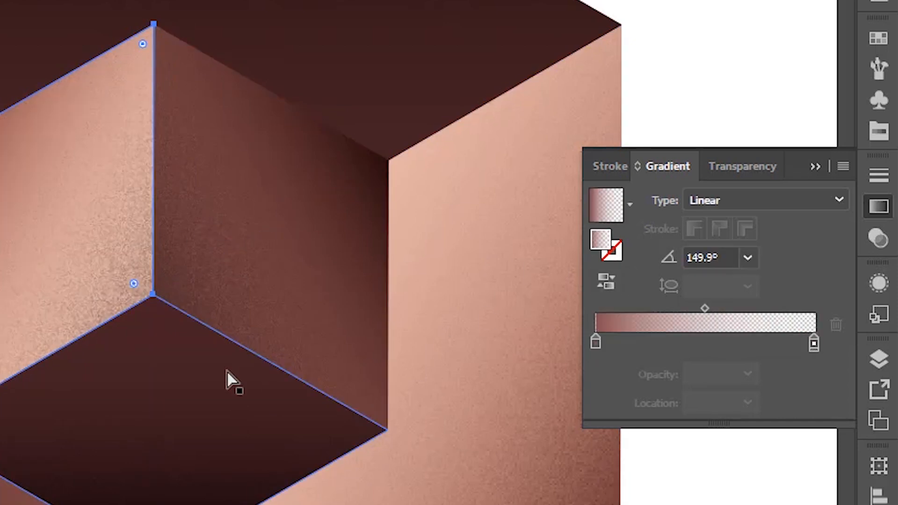
click(256, 372)
click(609, 278)
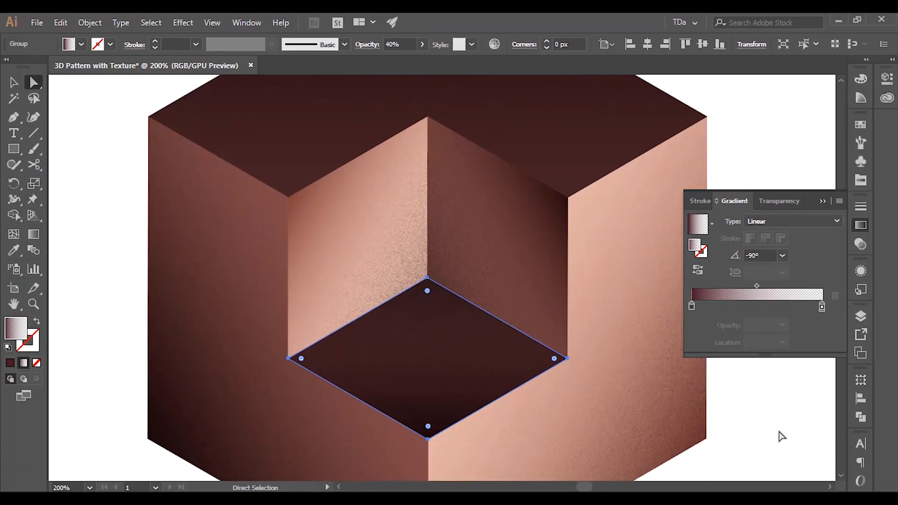
click(781, 436)
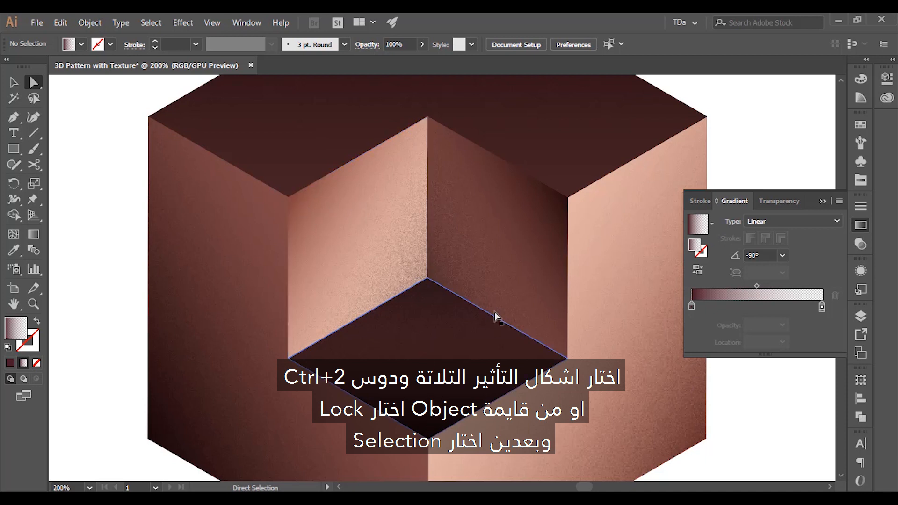
Step: Select the small cube's three grain overlay shapes and lock them
click(501, 240)
shift+click(414, 243)
shift+click(447, 351)
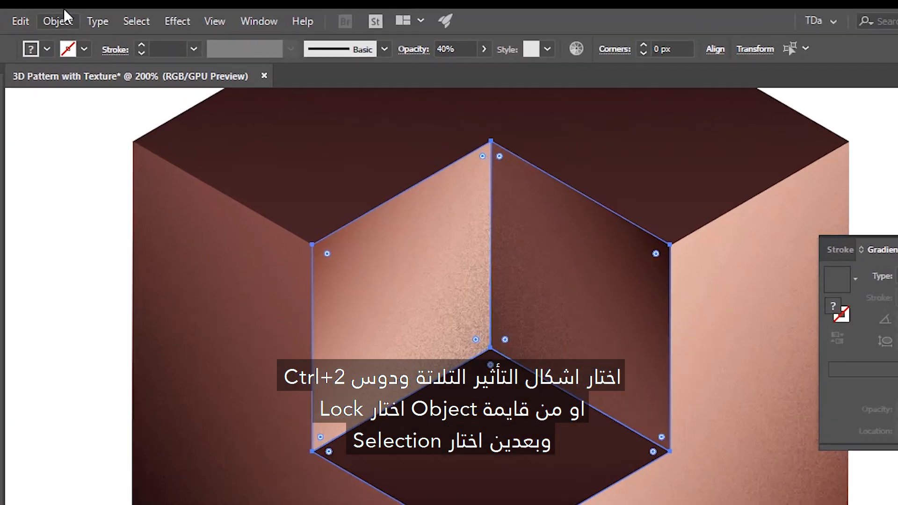
click(90, 22)
mouse_move(105, 133)
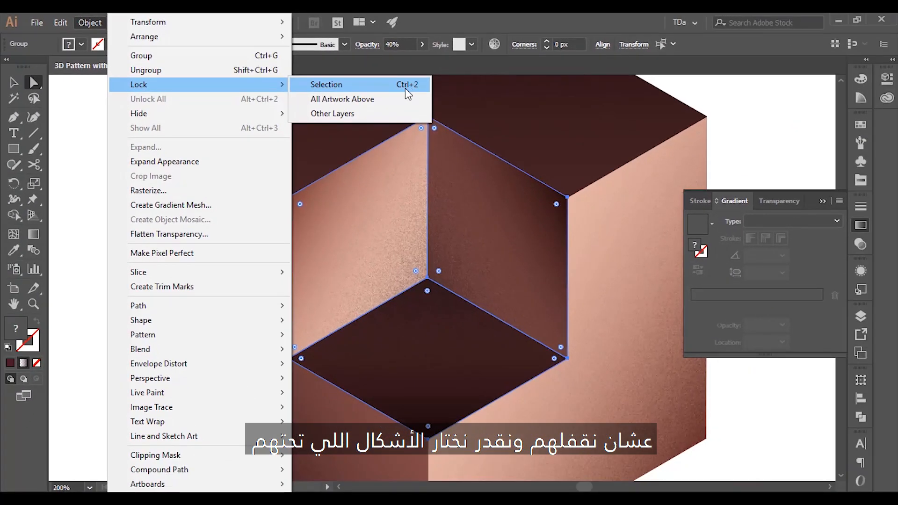
click(452, 103)
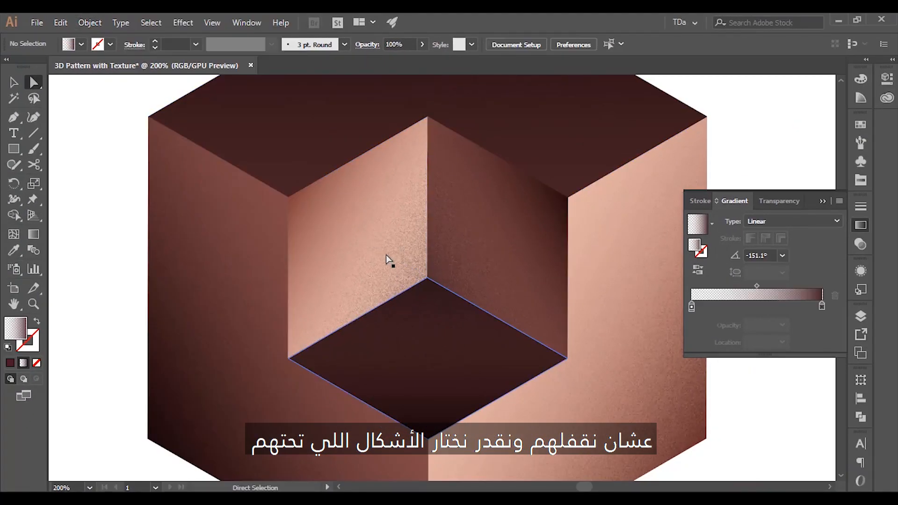
Step: Reverse the gradient of the base shape under the overlay on the small cube's mid-brown face
click(468, 230)
shift+click(315, 230)
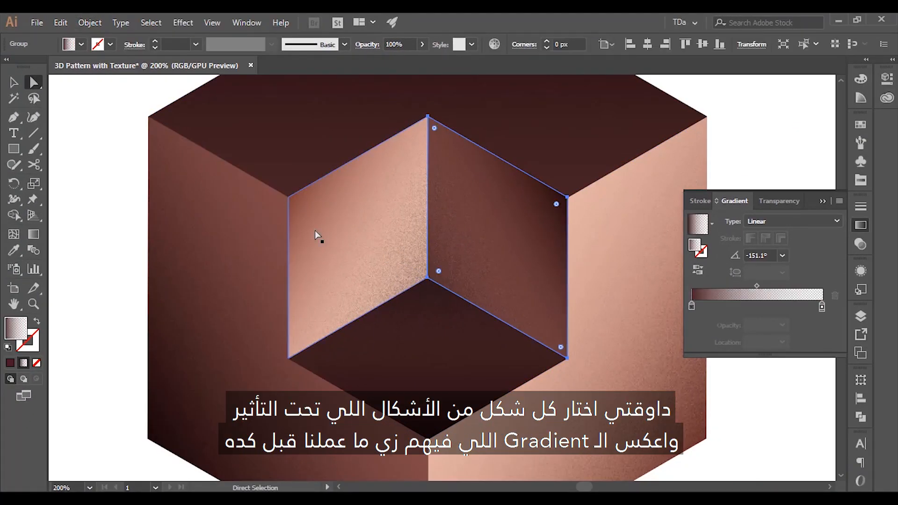
shift+click(461, 367)
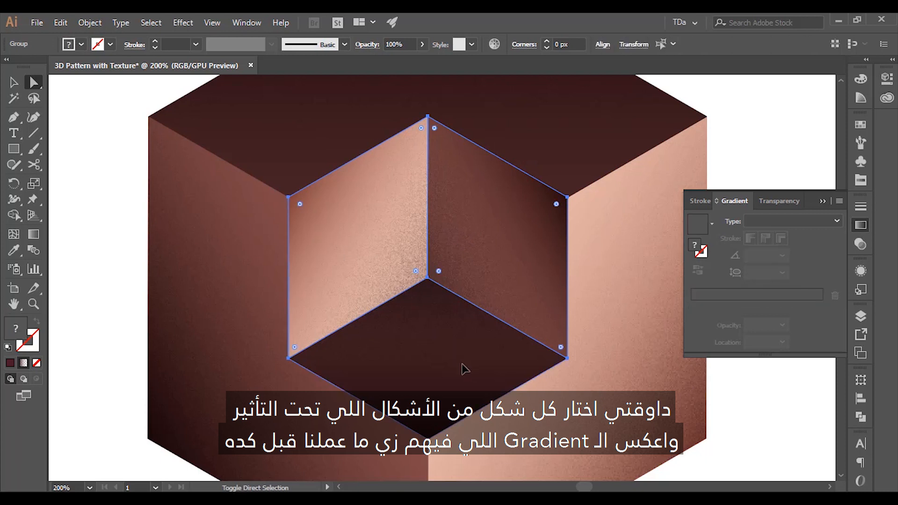
click(549, 150)
click(505, 216)
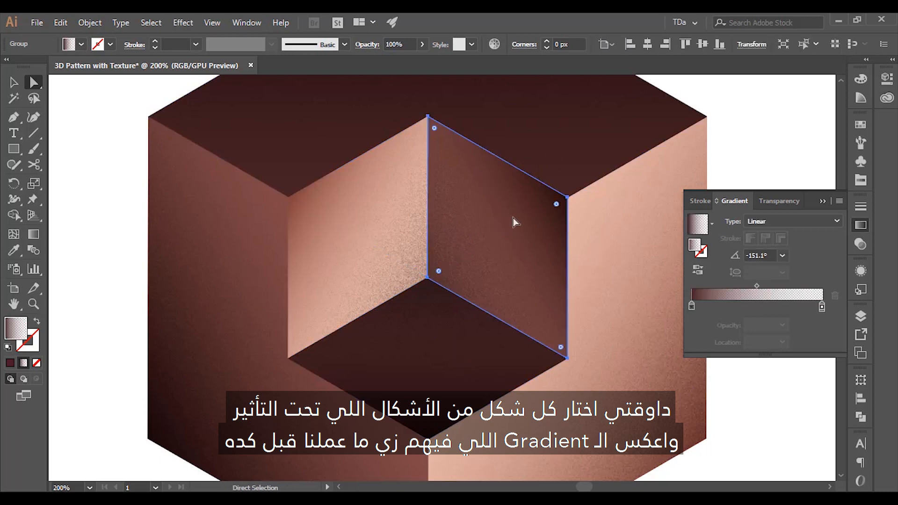
click(697, 270)
Step: Reverse the base gradients of the small cube's light face and dark bottom face, and deselect
click(421, 231)
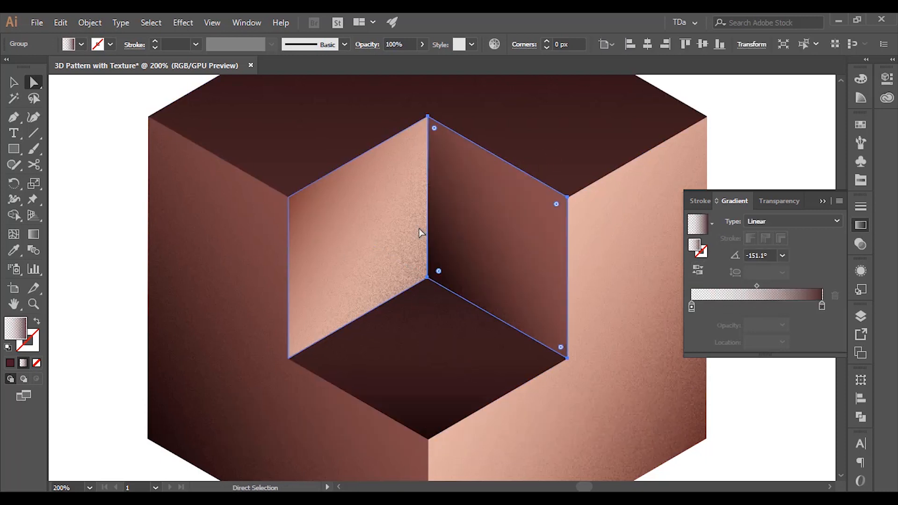
click(699, 270)
click(482, 322)
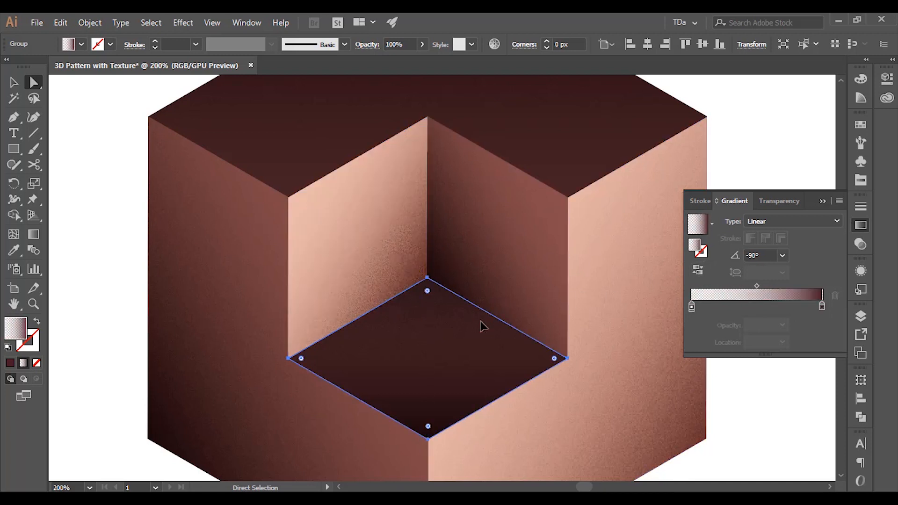
click(705, 270)
click(765, 247)
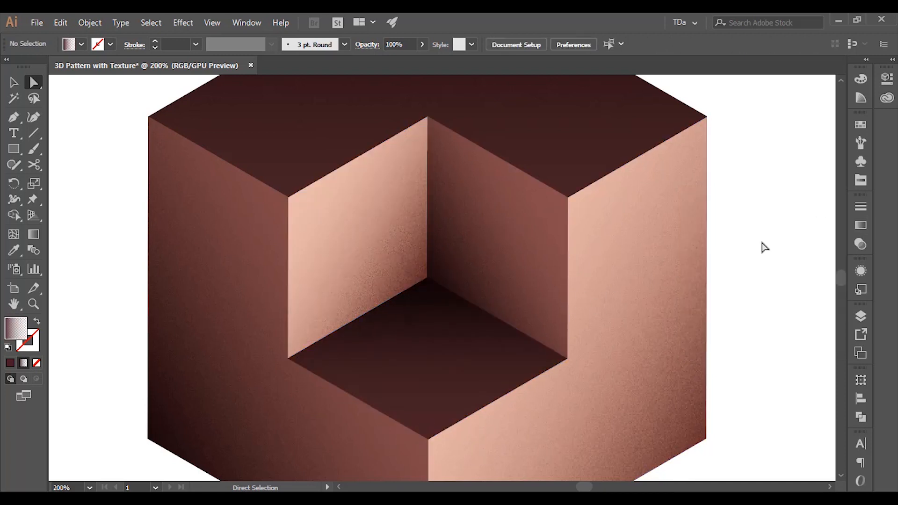
Step: Review the whole shape to compare the lighting of the inner cut-out faces with the outer cube
key(z)
alt+click(481, 280)
alt+click(463, 277)
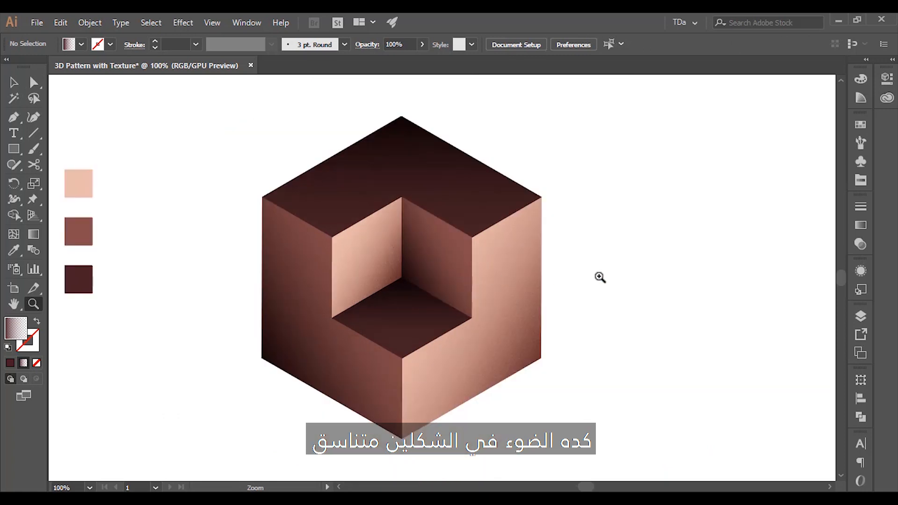
alt+click(428, 252)
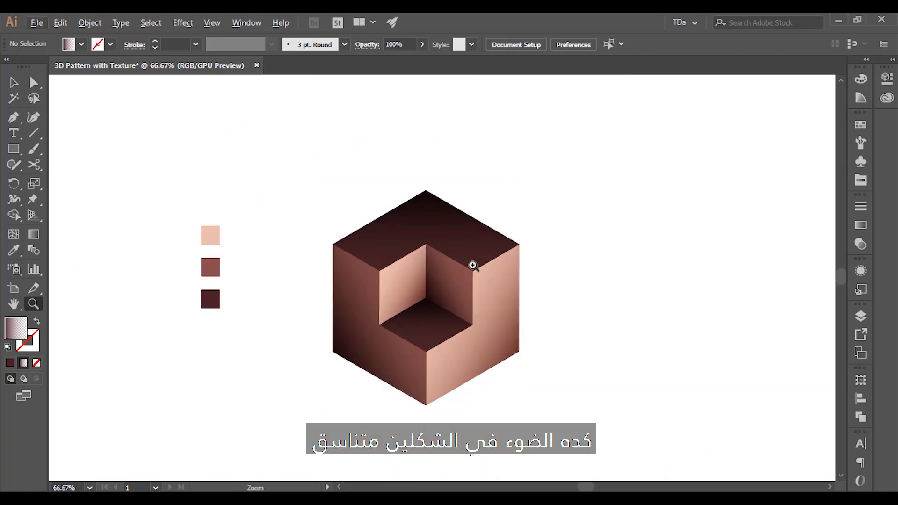
click(554, 287)
alt+click(320, 289)
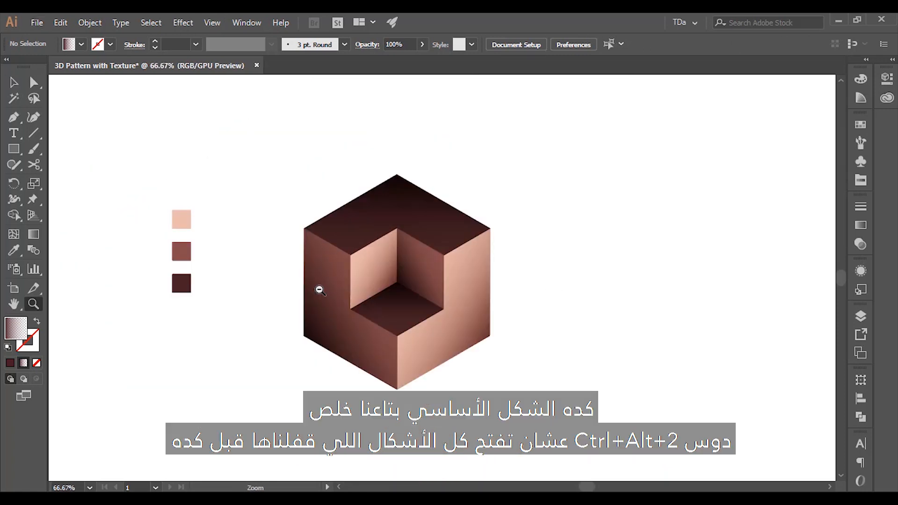
Step: Unlock all the locked shapes and group all the shapes of the cube together
key(v)
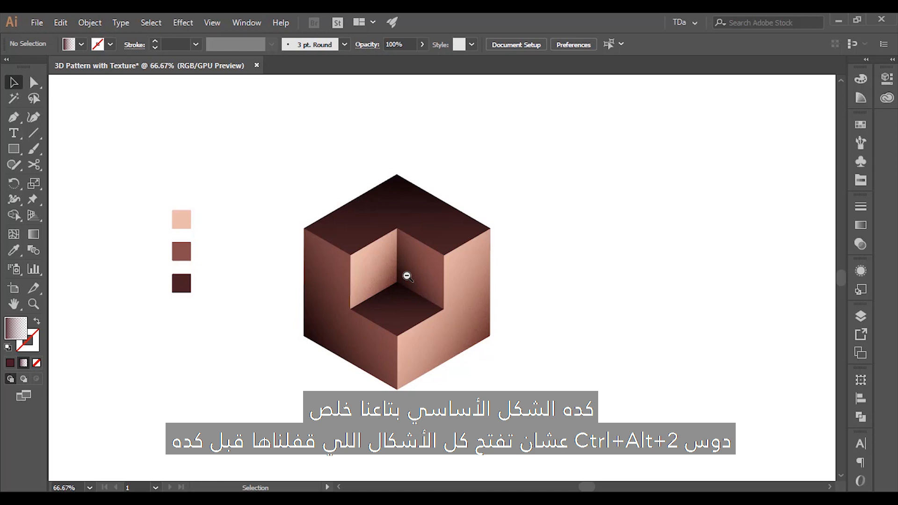
click(407, 276)
alt+click(443, 286)
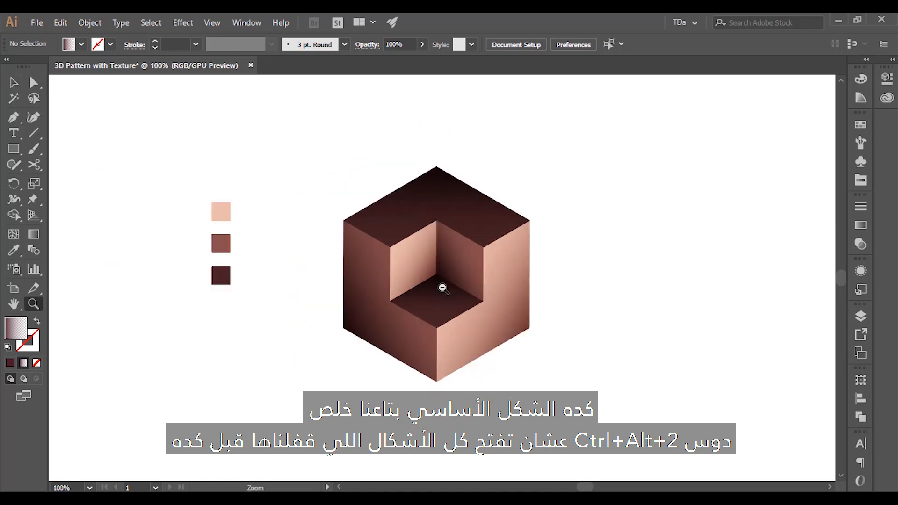
click(461, 268)
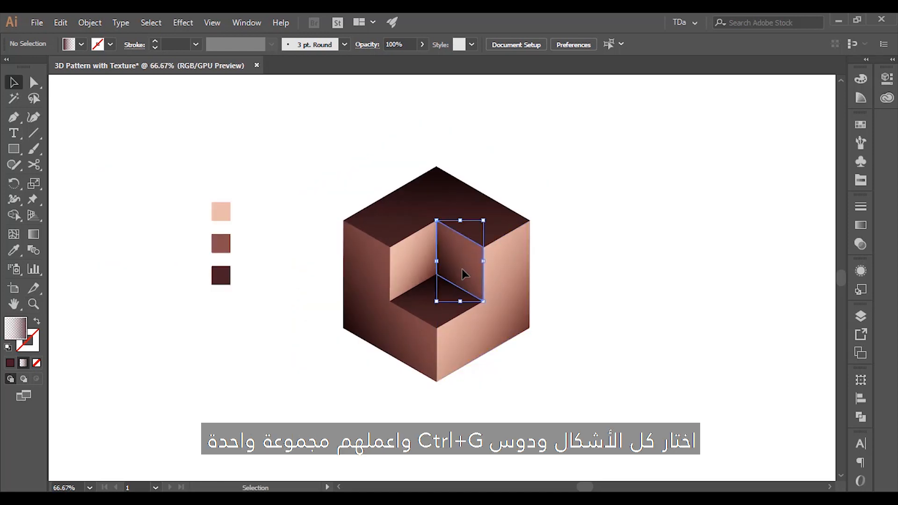
click(618, 219)
drag(633, 155, 307, 393)
key(ctrl+g)
right_click(512, 267)
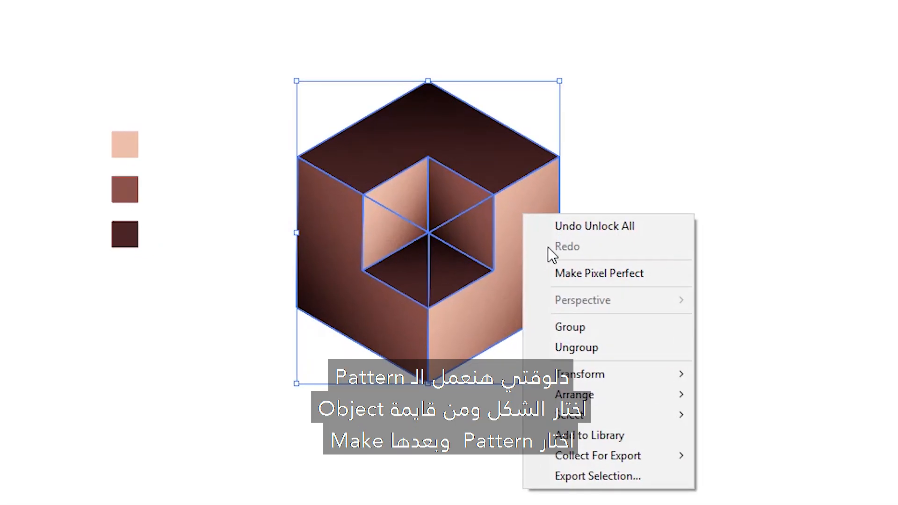
click(554, 360)
click(531, 333)
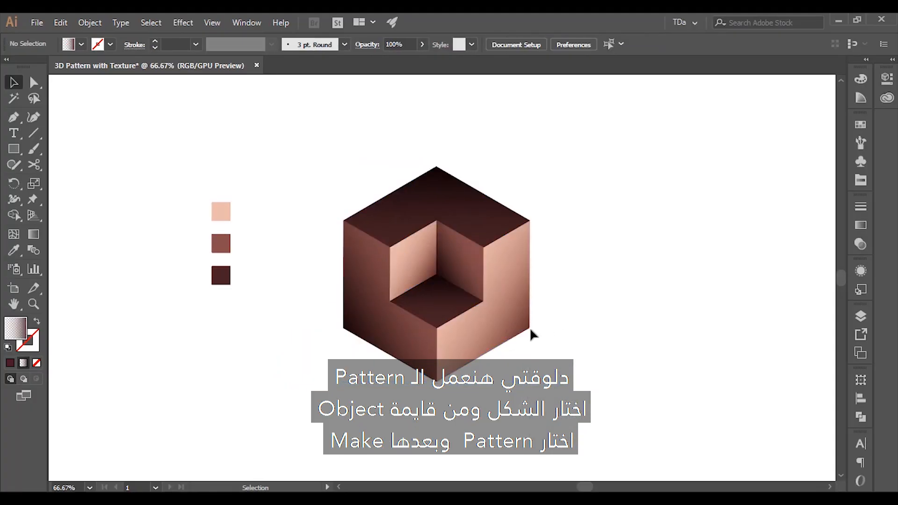
Step: Make a new pattern from the grouped cube
key(ctrl+minus)
click(456, 334)
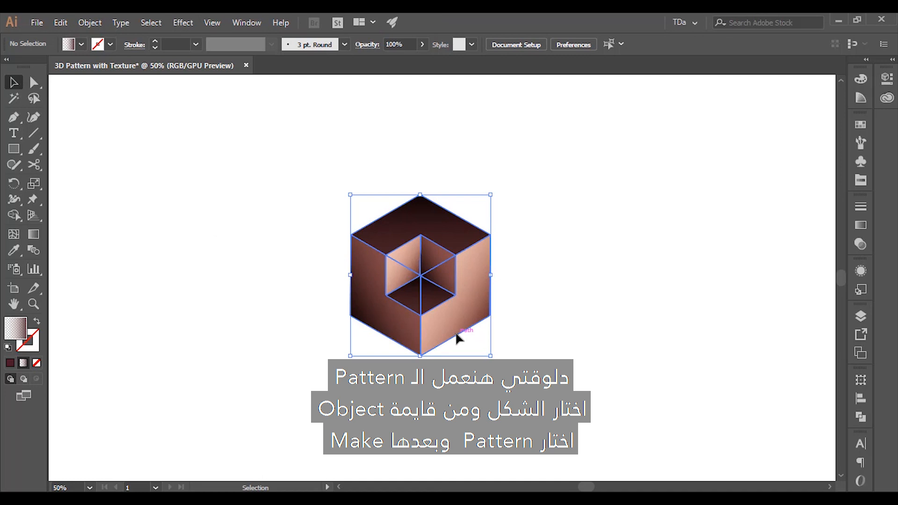
click(89, 22)
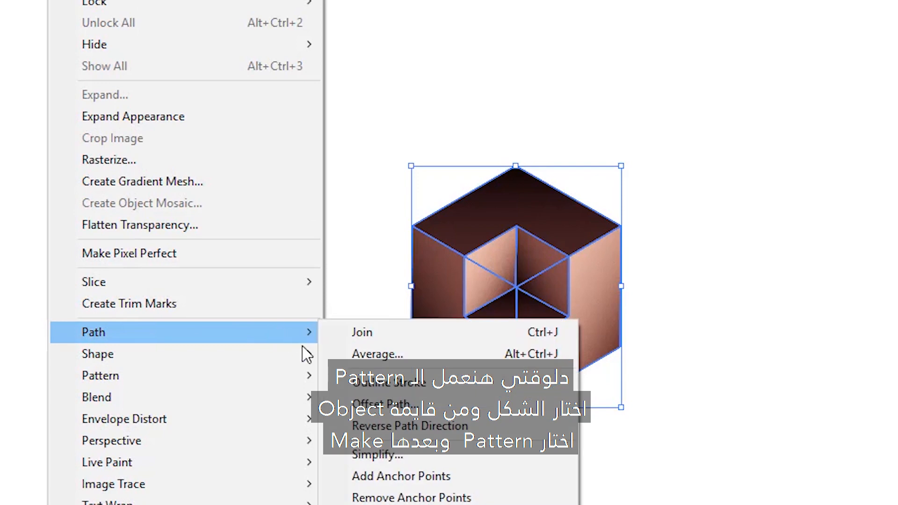
mouse_move(298, 363)
click(367, 385)
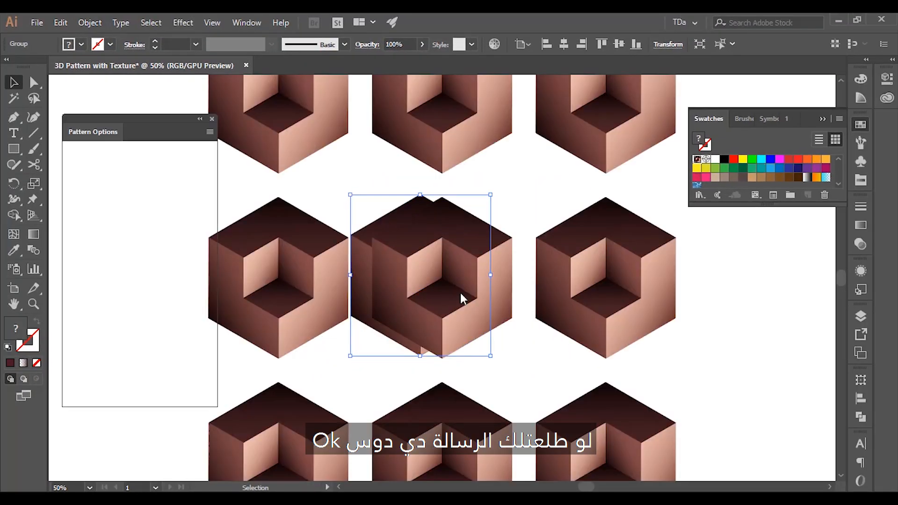
click(576, 286)
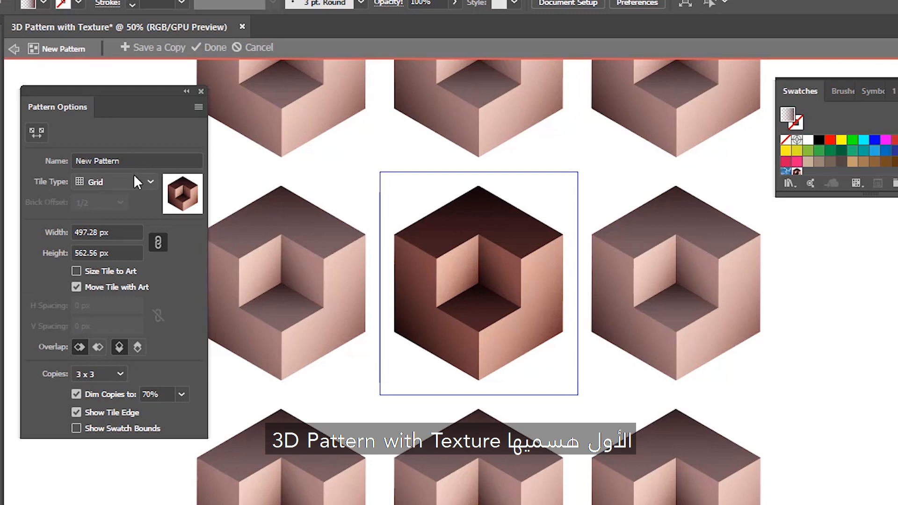
Step: Name the pattern "3D Pattern with Texture" and set its tile type to Hex by Row
triple_click(140, 160)
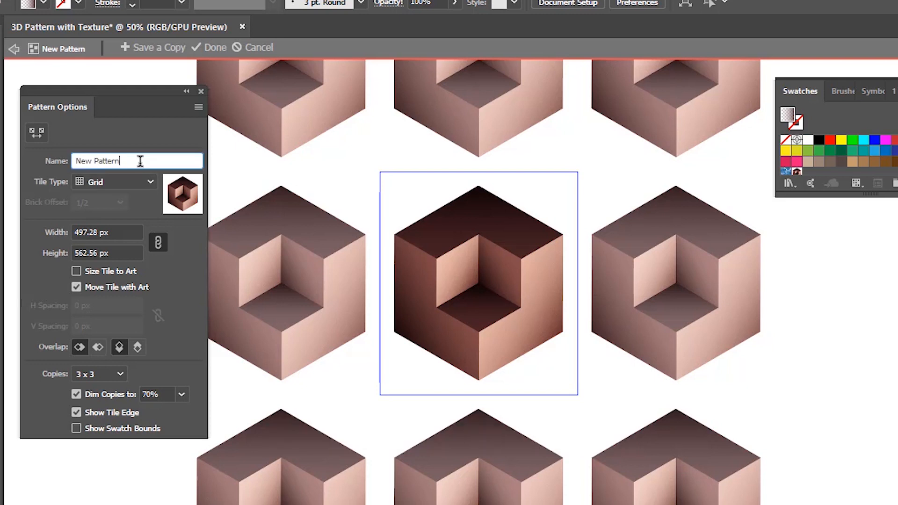
text(3D Pattern with Texture)
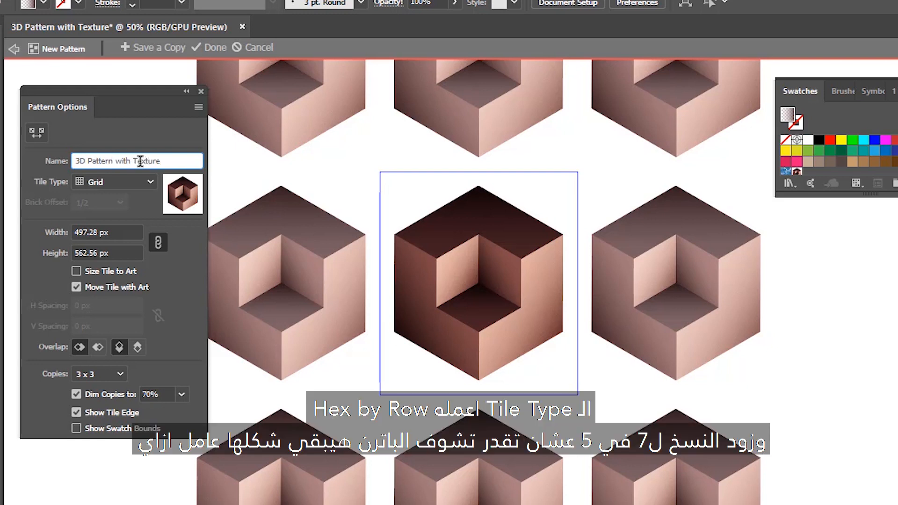
click(115, 182)
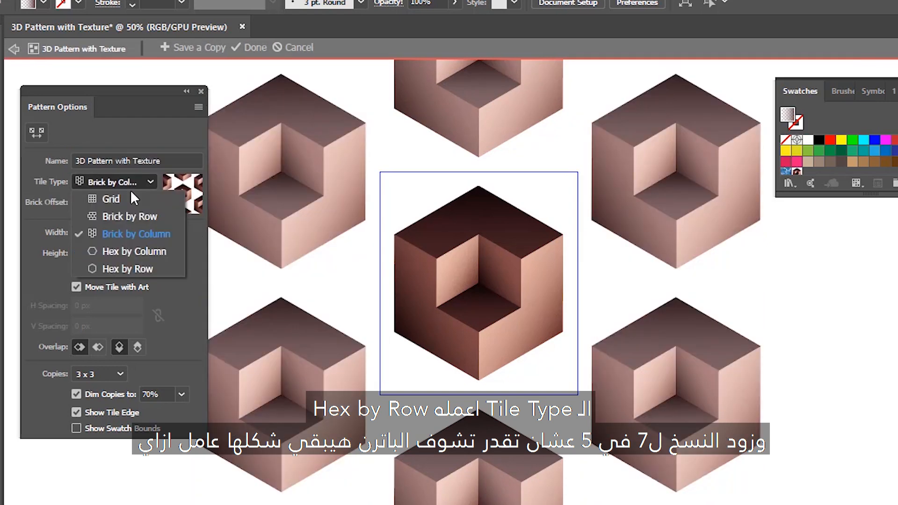
click(153, 268)
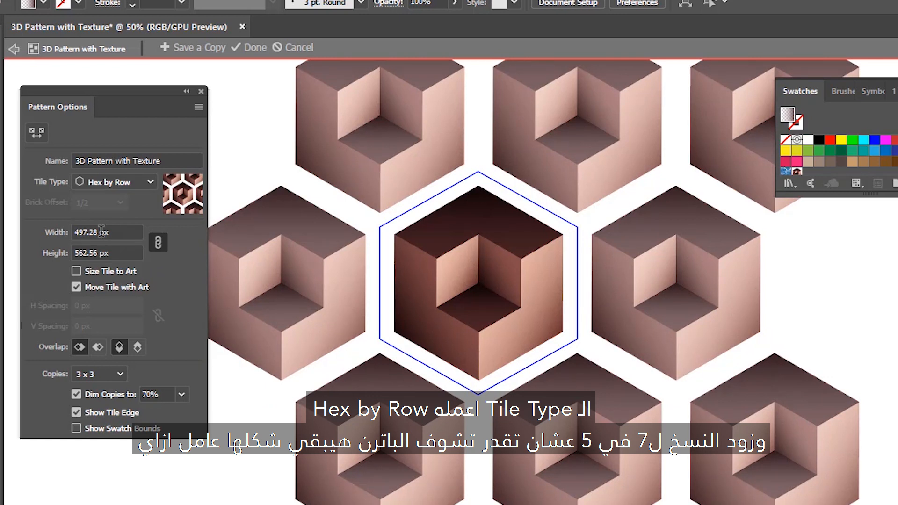
Step: Set the pattern preview to 7 x 5 copies and enable Size Tile to Art
click(117, 374)
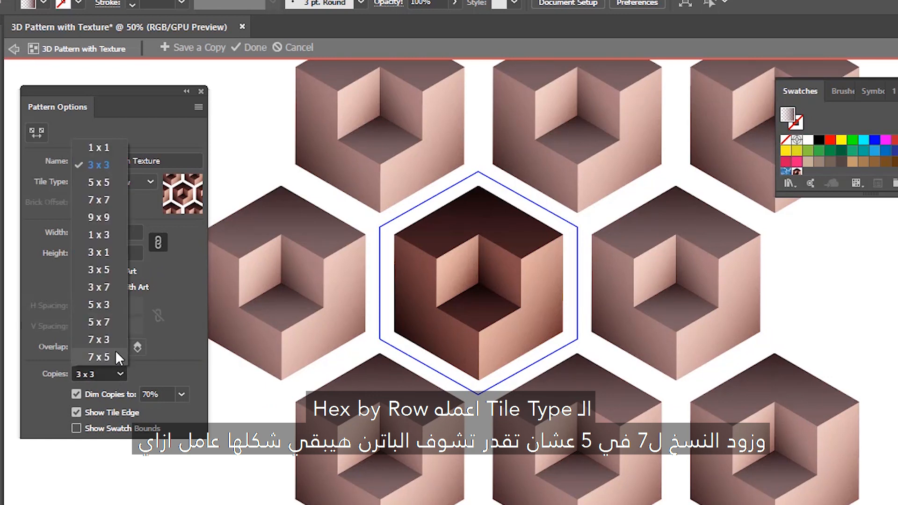
click(91, 357)
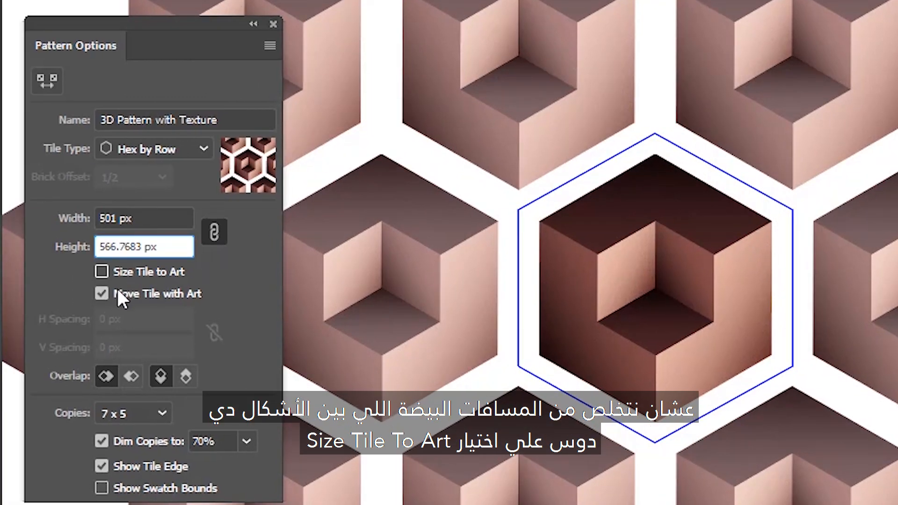
click(119, 273)
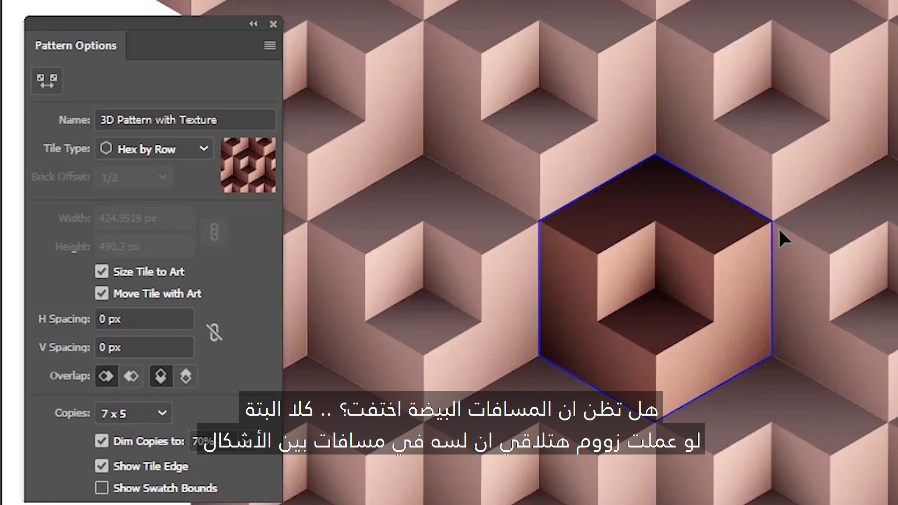
Step: Close the white gaps between the tiles by setting the horizontal and vertical spacing to -0.699 px
key(z)
drag(700, 115, 615, 208)
drag(673, 192, 578, 302)
drag(737, 231, 563, 373)
click(659, 335)
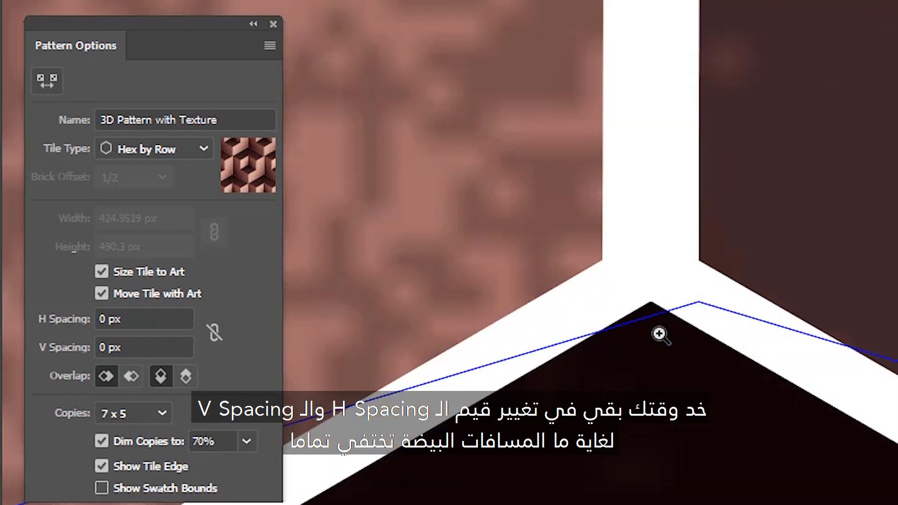
click(664, 282)
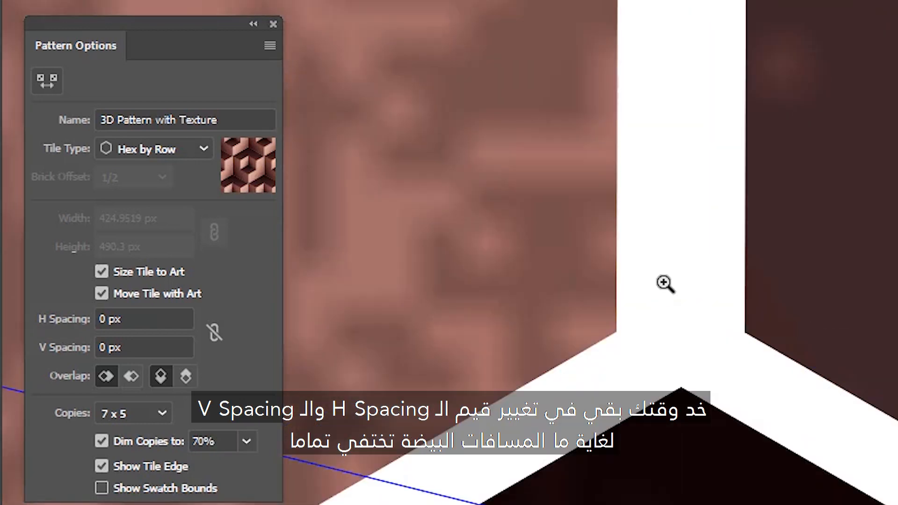
click(693, 363)
click(739, 68)
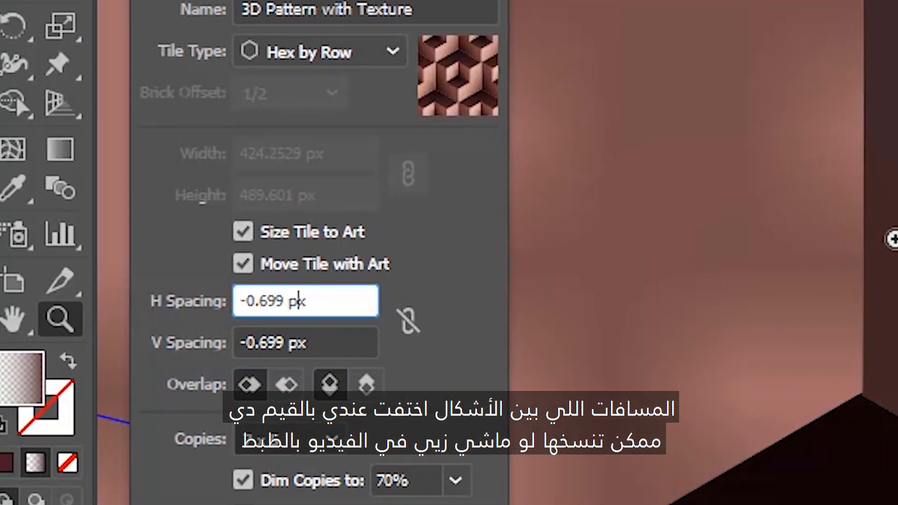
key(Return)
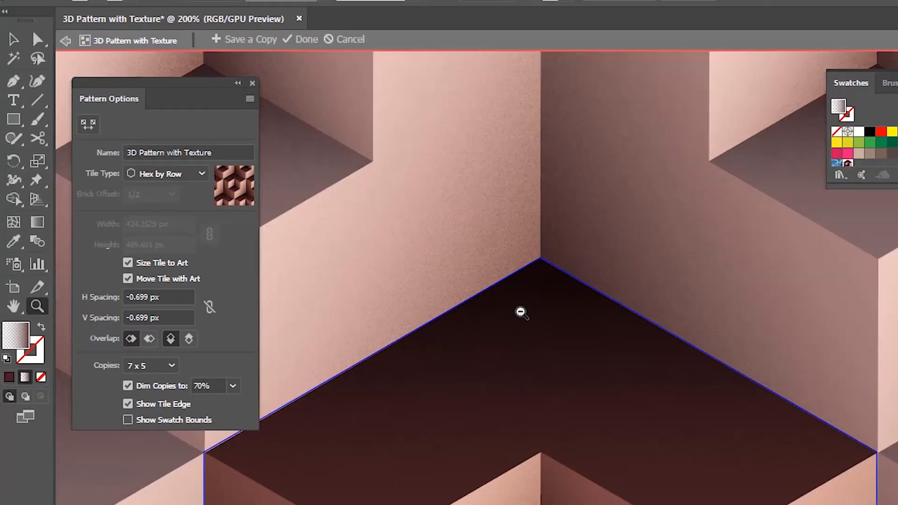
Step: Check the whole tiled pattern, finish editing it, and enlarge the swatches area to show every swatch
alt+click(520, 312)
alt+click(521, 311)
alt+click(520, 312)
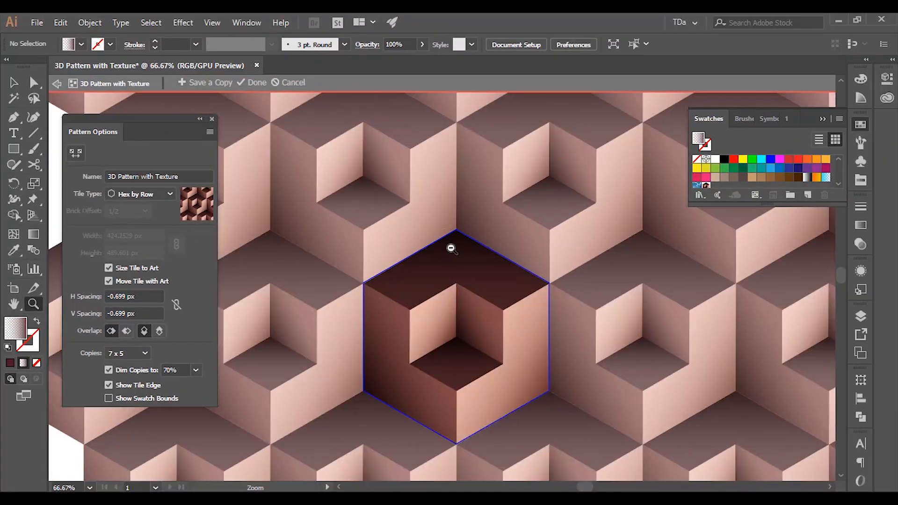
alt+click(450, 249)
alt+click(451, 248)
alt+click(450, 248)
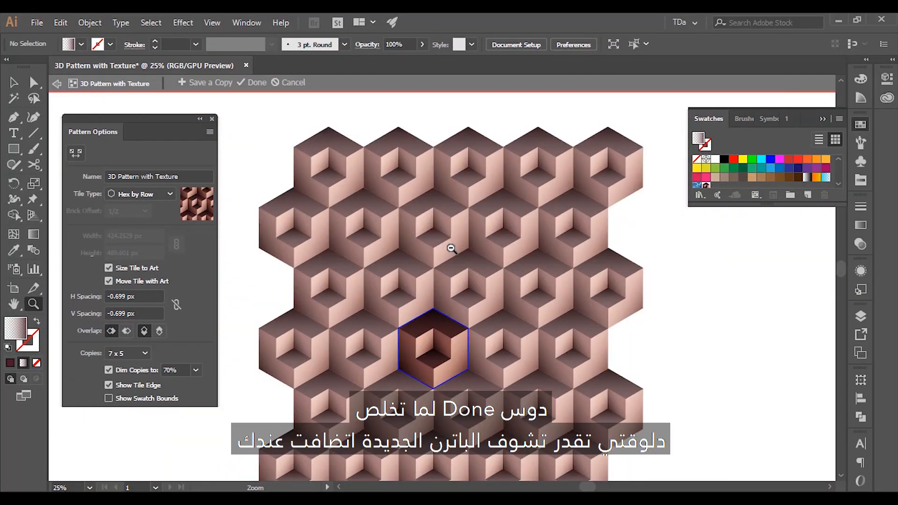
alt+click(451, 300)
click(449, 322)
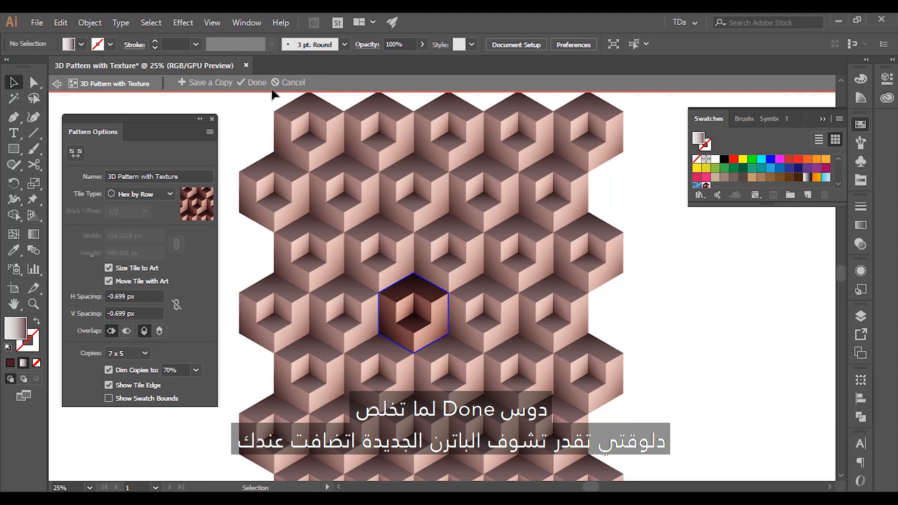
click(255, 83)
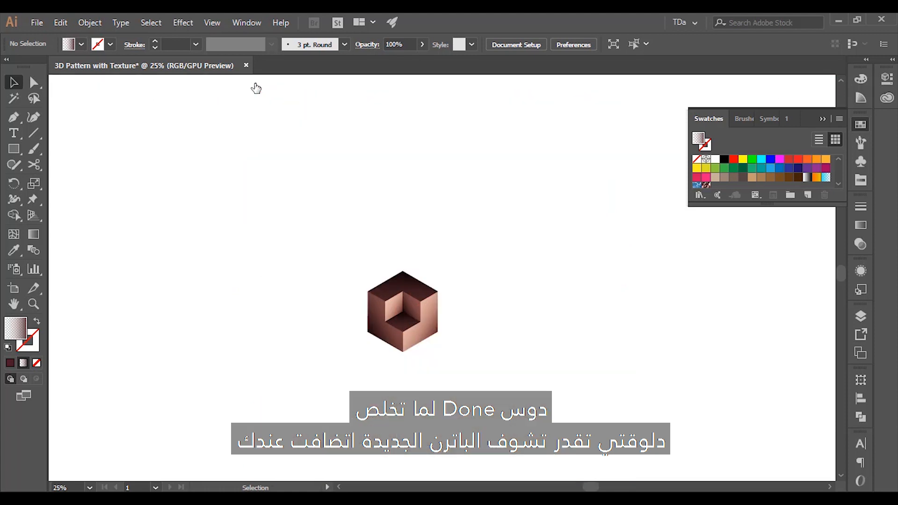
scroll(492, 263, up, 3)
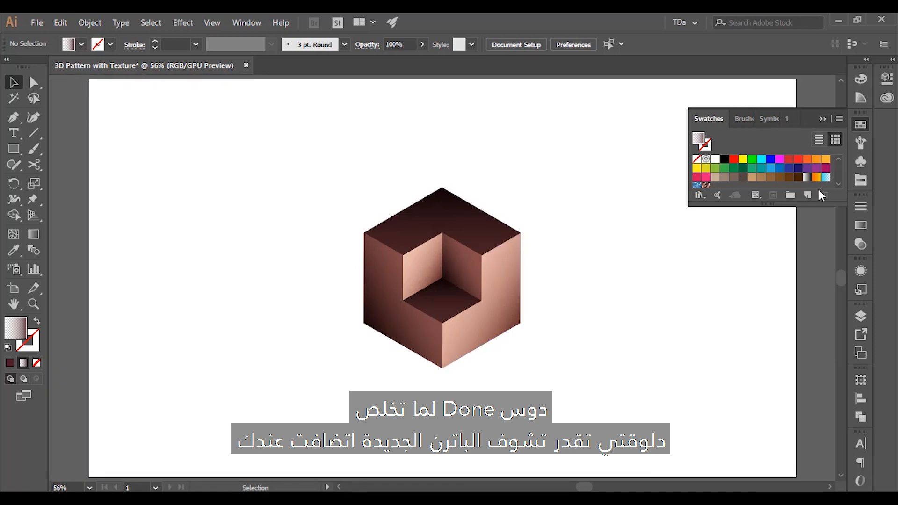
drag(790, 208, 793, 236)
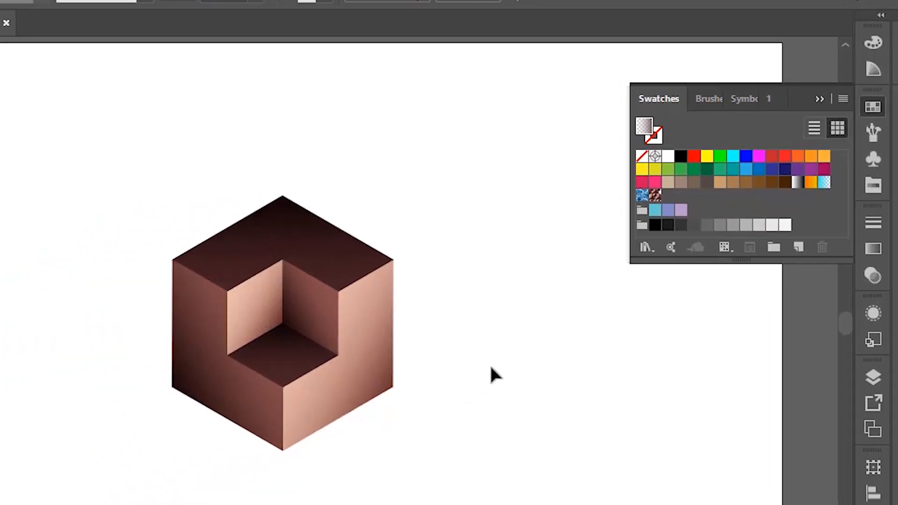
Step: Select the original cube group and remove it from the artboard
click(370, 341)
drag(397, 193, 292, 324)
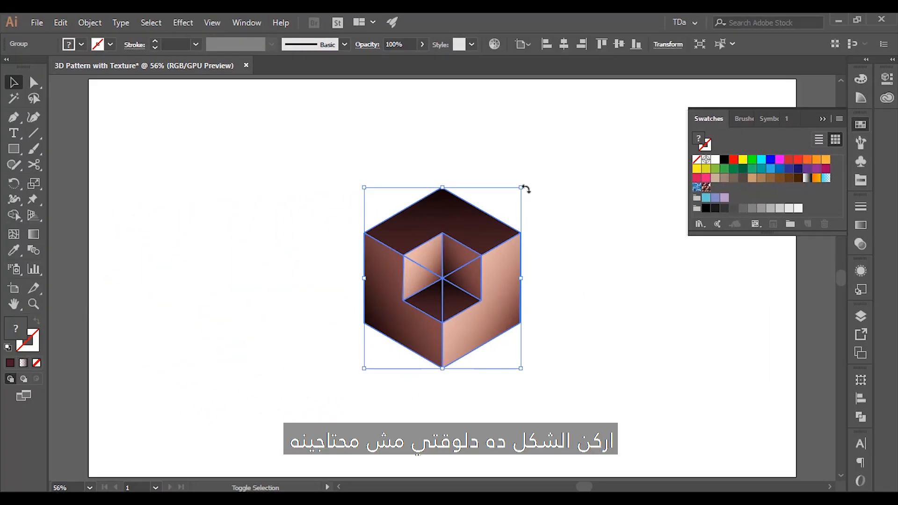
drag(449, 279, 391, 300)
key(Delete)
Step: Create a rectangle 1920 px wide and 1080 px high
key(m)
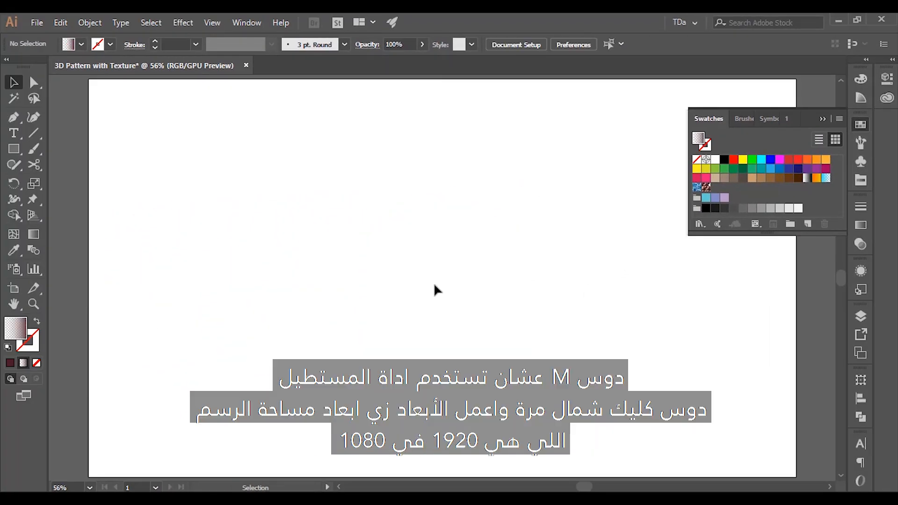
click(434, 284)
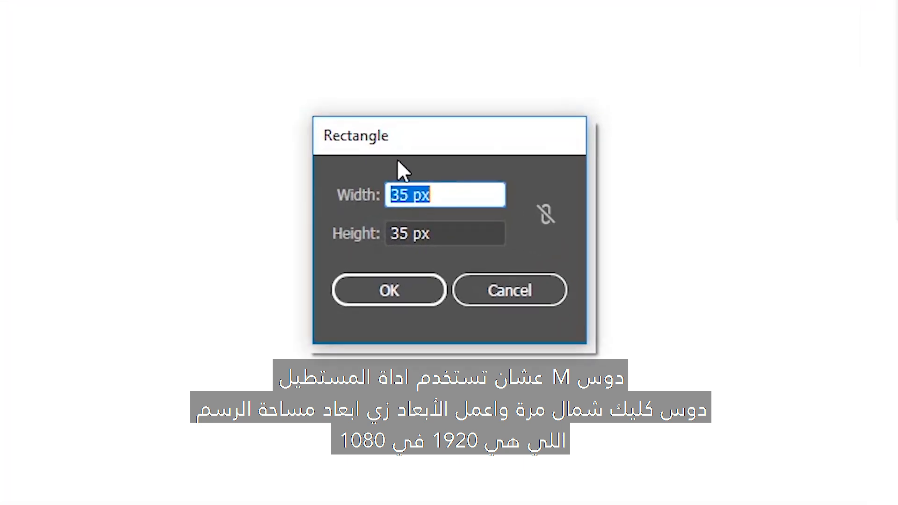
text(1920)
key(Tab)
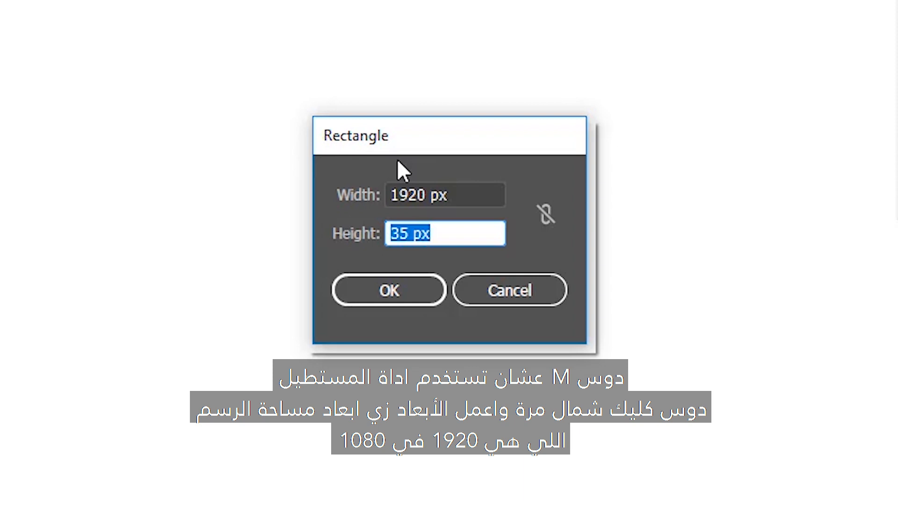
text(1080)
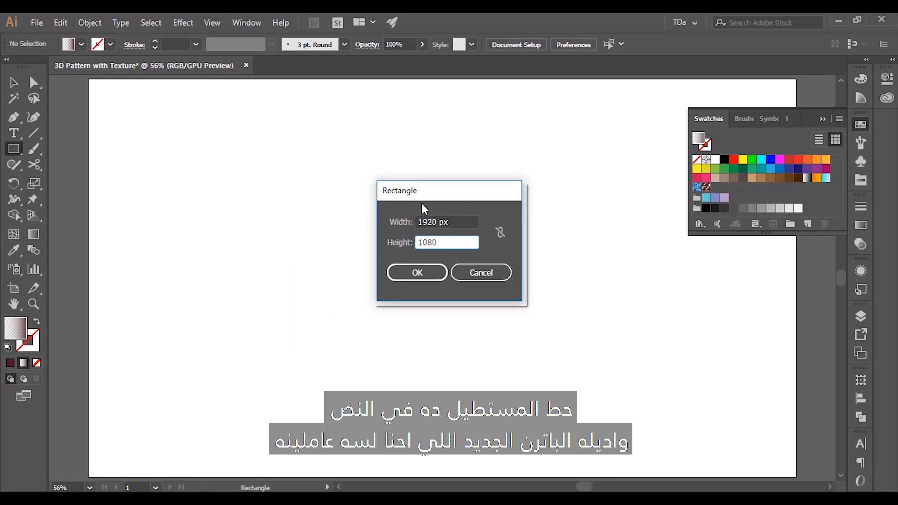
key(Return)
Step: Center the rectangle horizontally and vertically on the artboard and fill it with the new cube pattern swatch
click(563, 44)
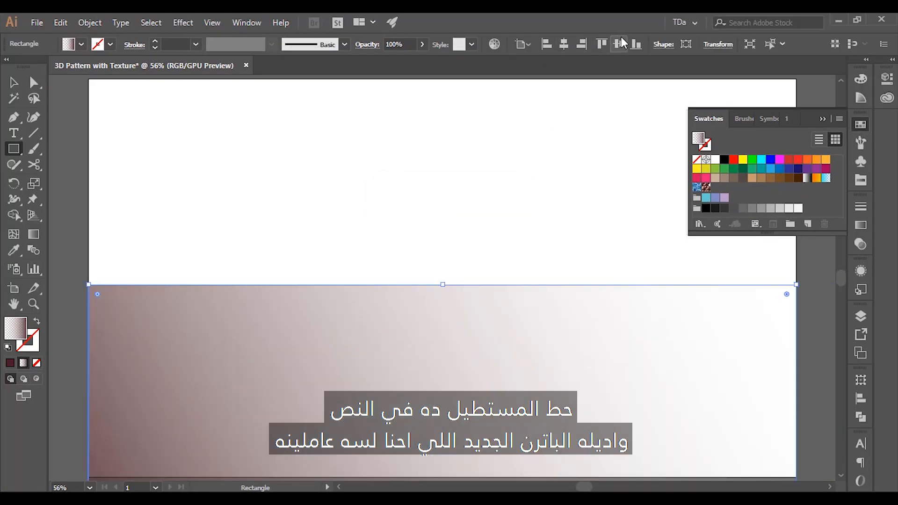
click(618, 44)
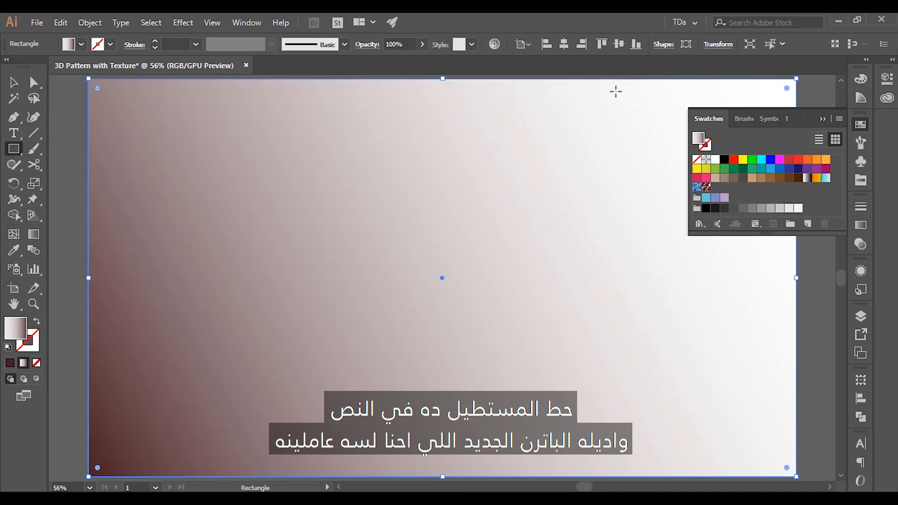
click(706, 187)
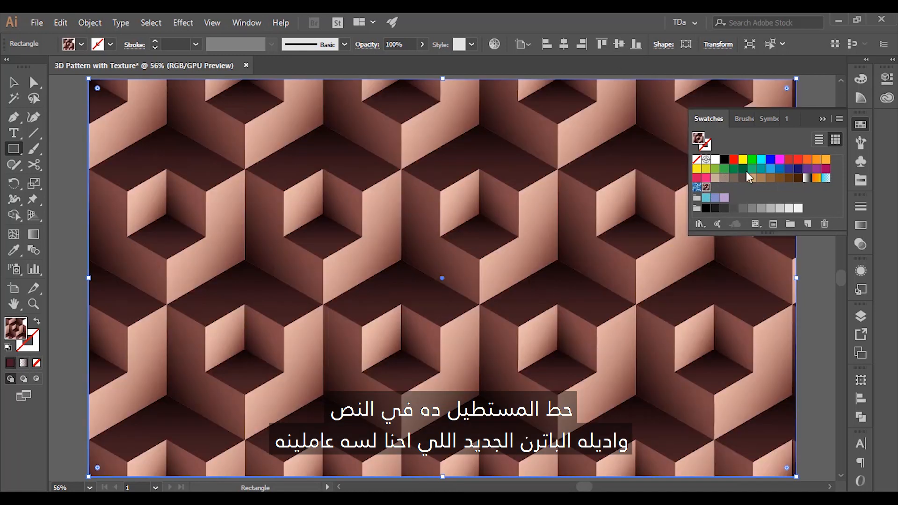
click(822, 123)
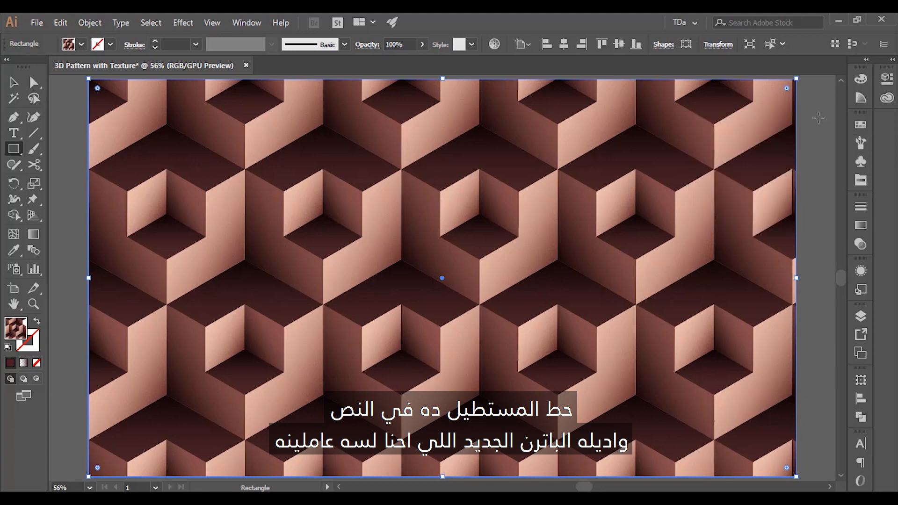
Step: Examine the cube pattern at high magnification for lines or white gaps between the shapes and for the grain texture
key(ctrl+shift+a)
key(z)
drag(497, 194, 455, 241)
alt+click(487, 212)
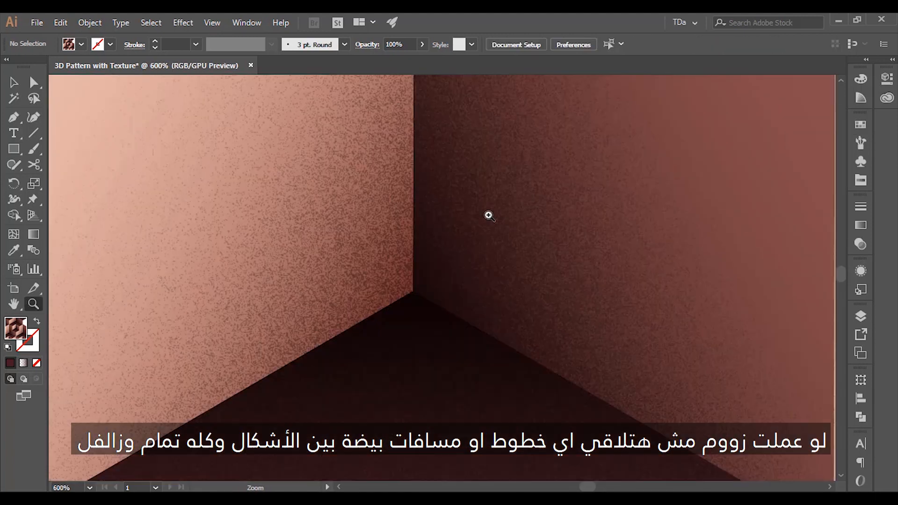
alt+click(445, 251)
alt+click(445, 253)
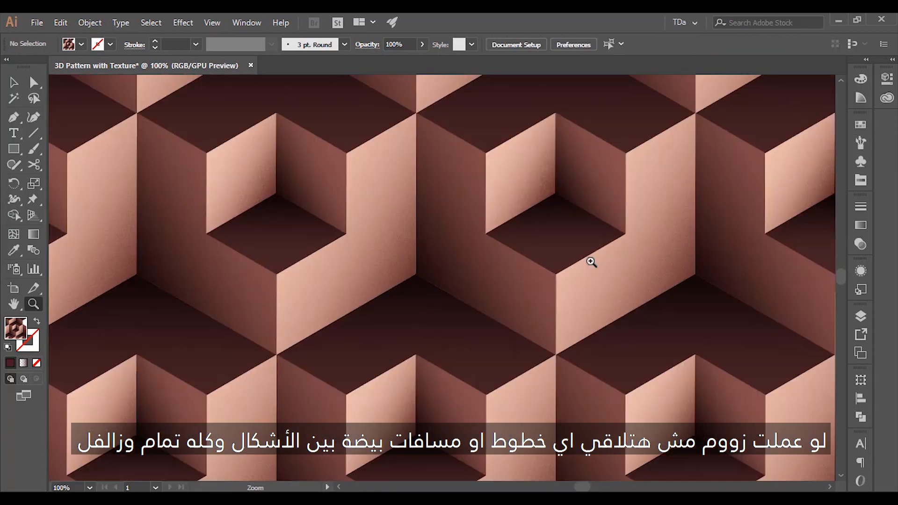
drag(510, 301, 504, 311)
alt+click(520, 166)
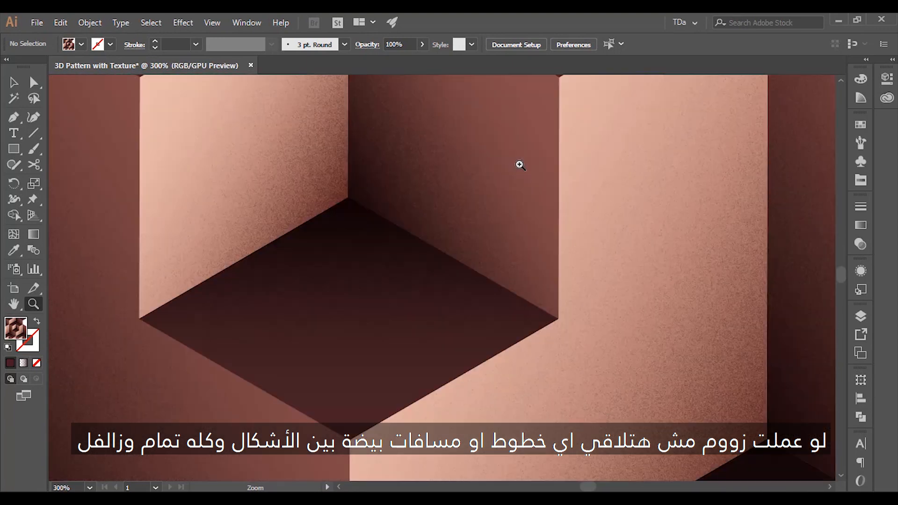
drag(414, 184, 333, 247)
alt+click(333, 246)
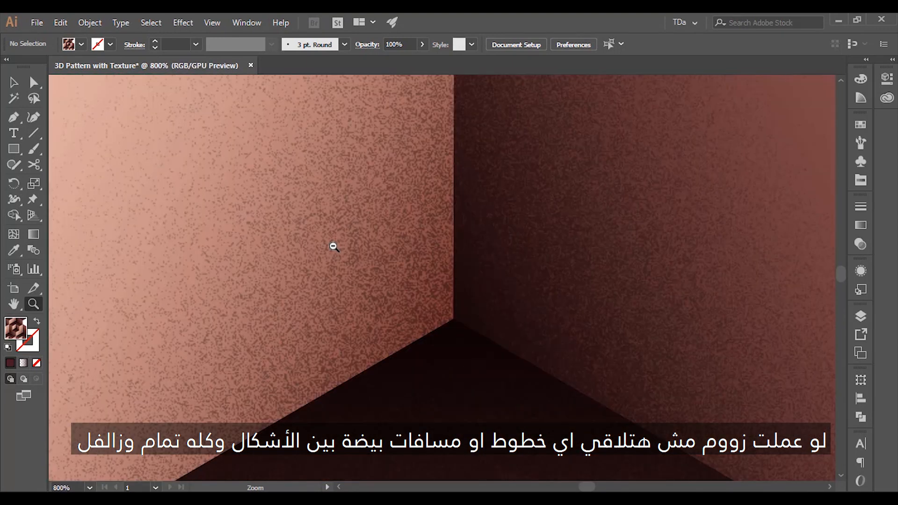
alt+click(417, 227)
key(ctrl+0)
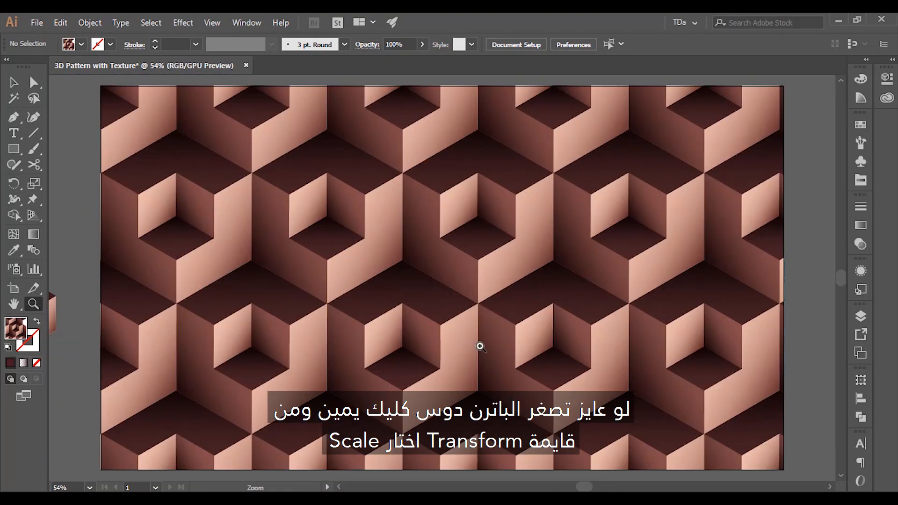
Step: Scale only the pattern inside the rectangle uniformly to 60%, with object transformation turned off and pattern transformation on
key(v)
click(559, 391)
right_click(559, 391)
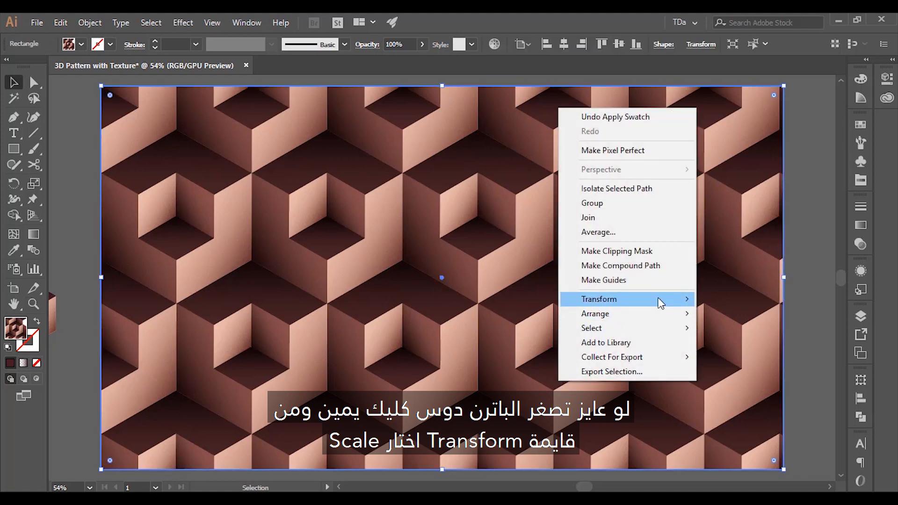
mouse_move(673, 300)
click(729, 362)
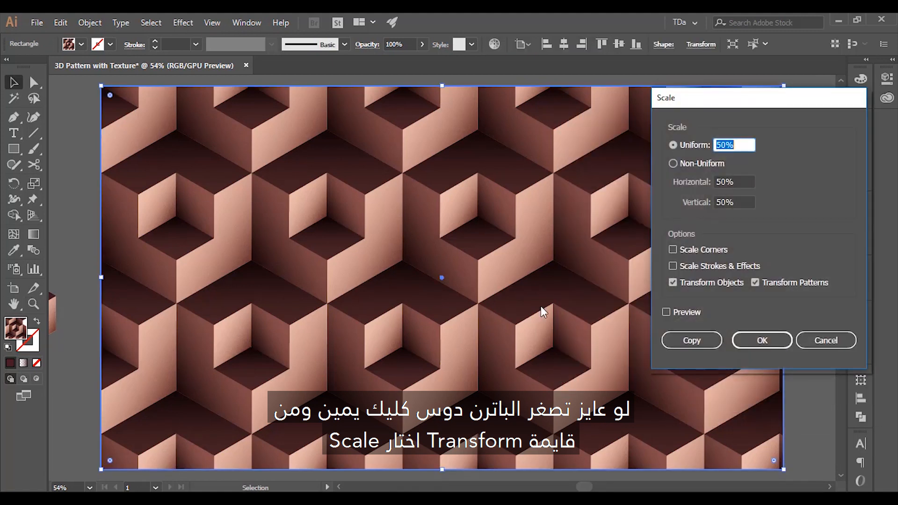
text(50)
click(667, 312)
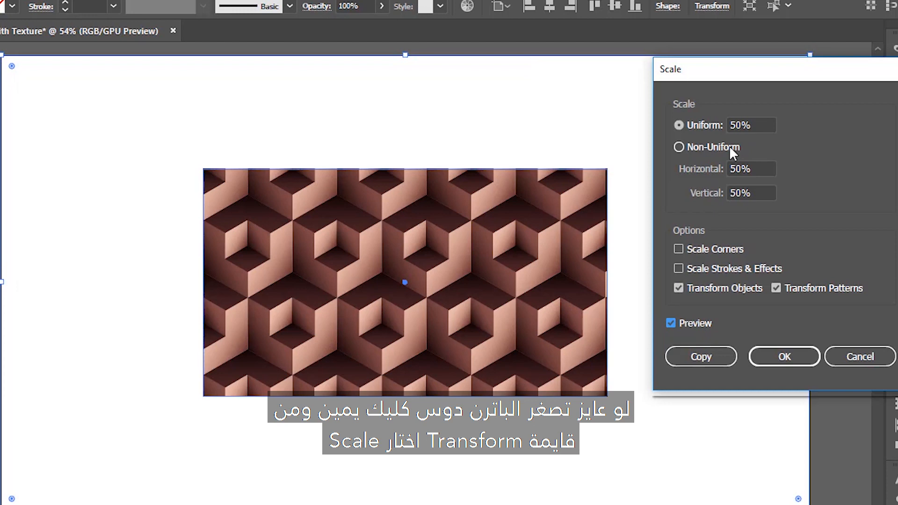
click(709, 287)
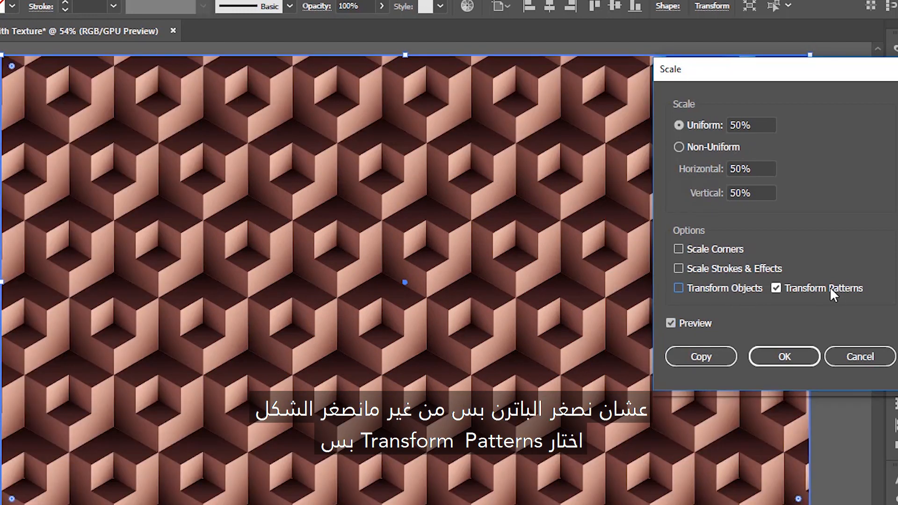
click(749, 125)
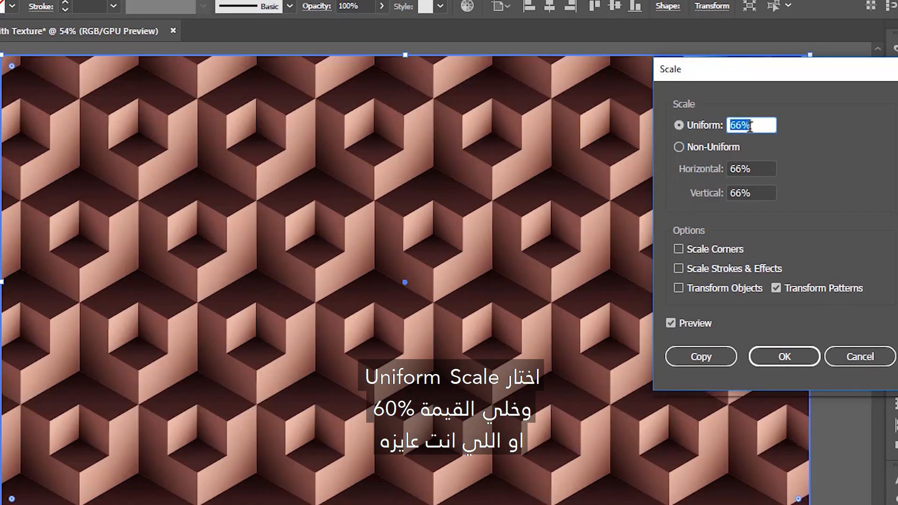
text(60)
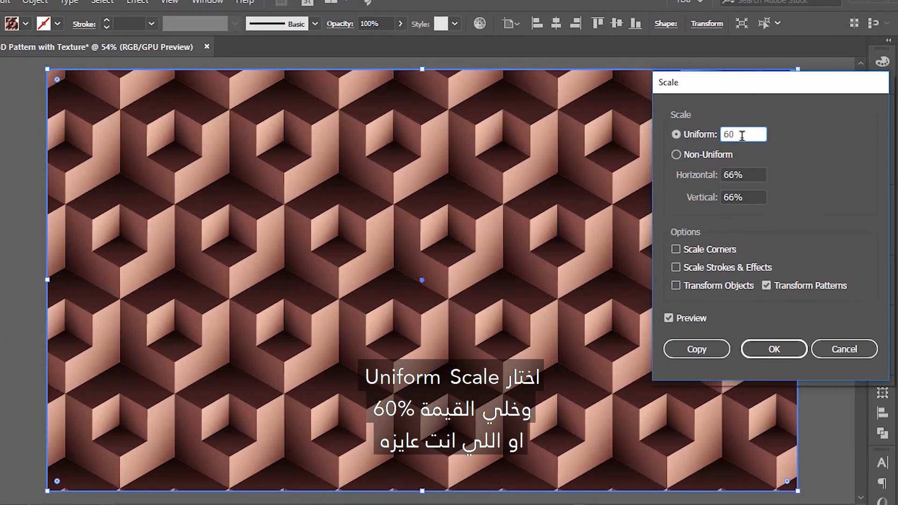
key(Return)
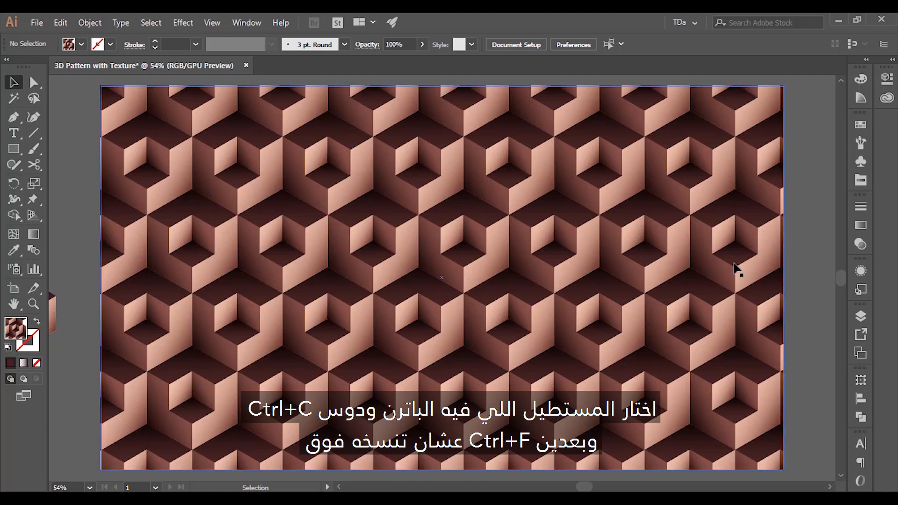
Step: Duplicate the pattern-filled rectangle in place, directly in front of the original
click(737, 265)
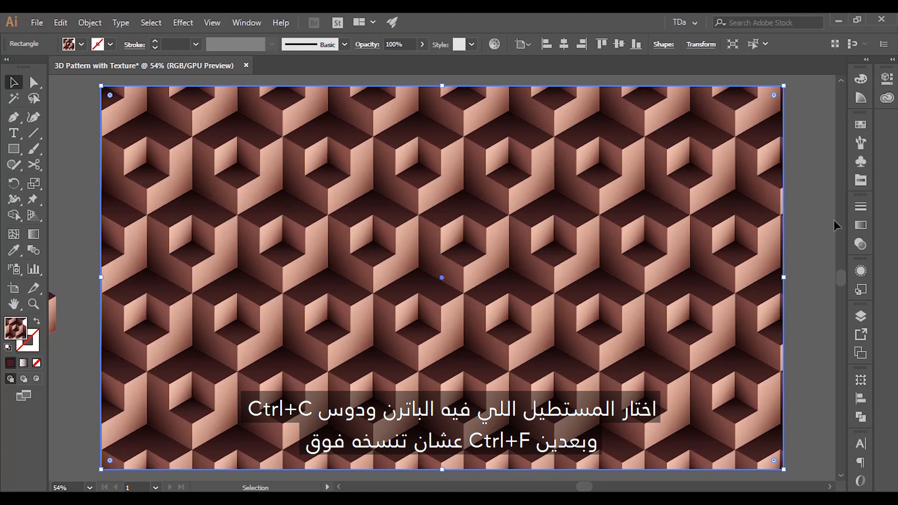
click(789, 246)
click(710, 260)
key(ctrl+c)
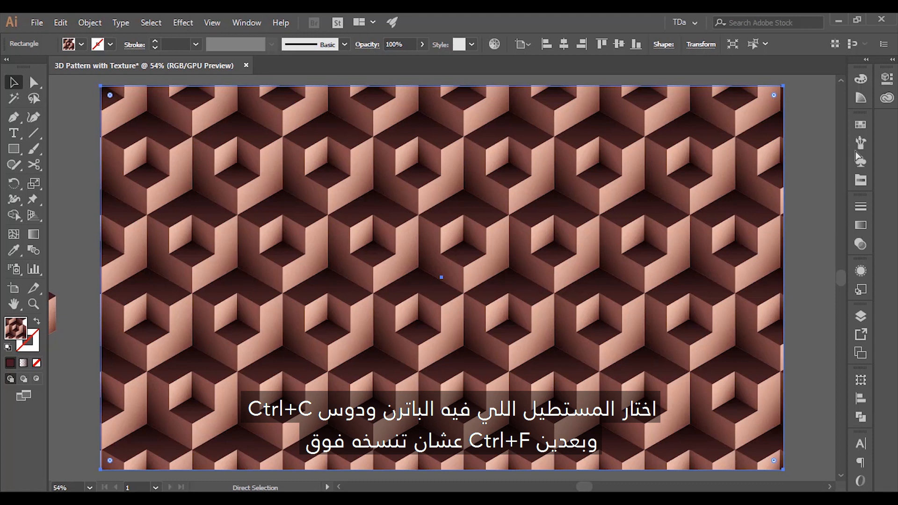
Step: Fill the front rectangle with the White, Black gradient and set the gradient type to Radial
click(860, 225)
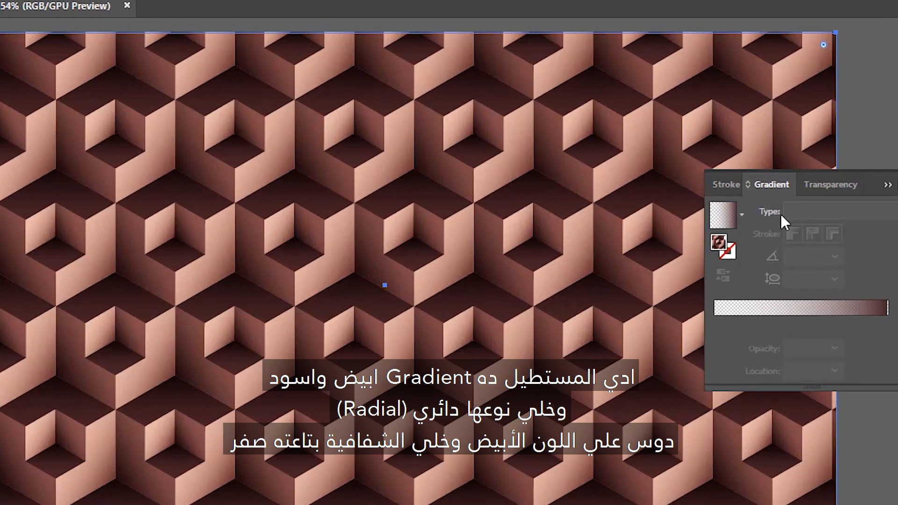
click(743, 215)
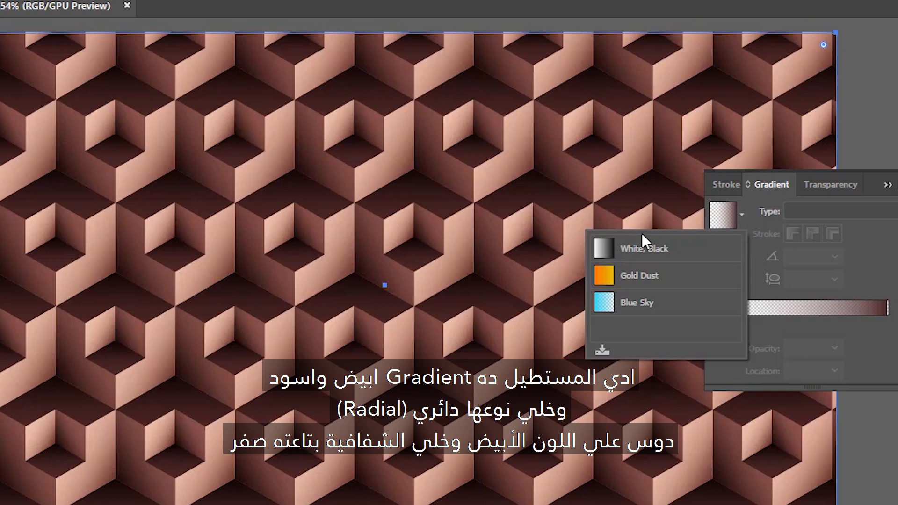
click(650, 251)
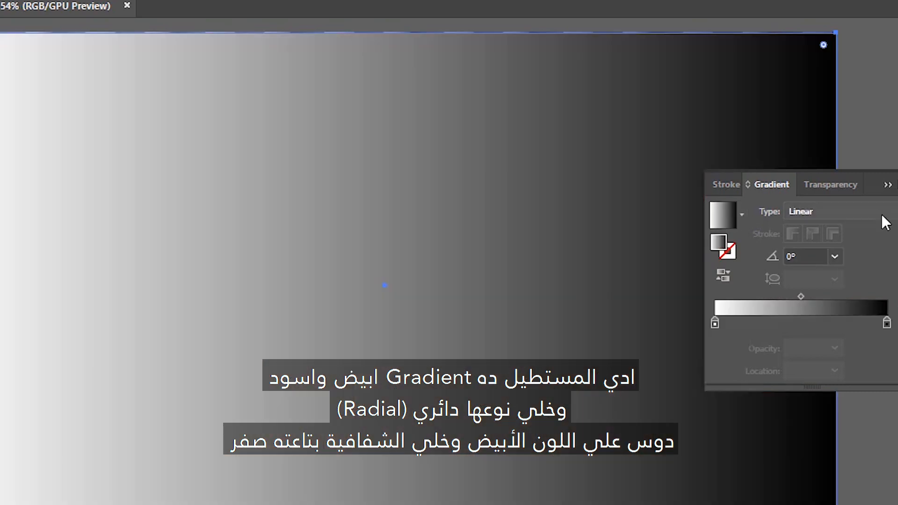
click(880, 213)
click(862, 243)
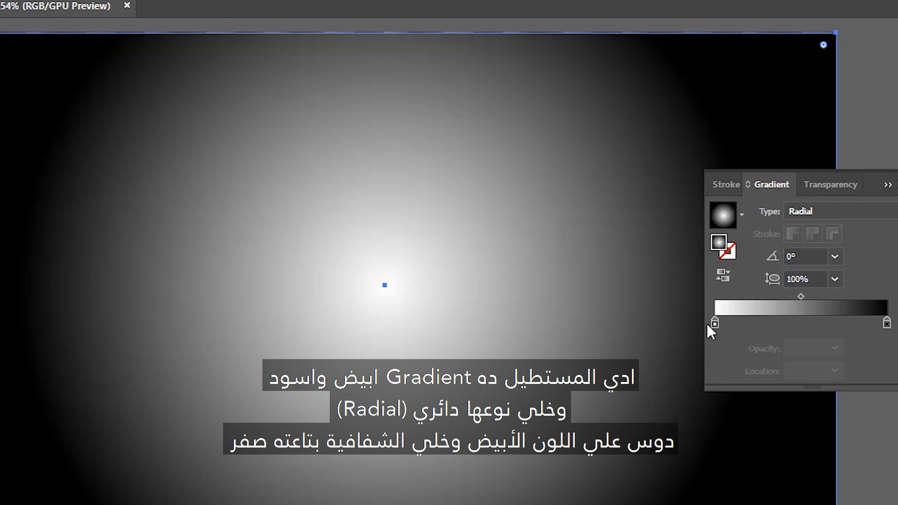
Step: Set the opacity of the radial gradient's white stop to 0%
click(714, 323)
click(835, 348)
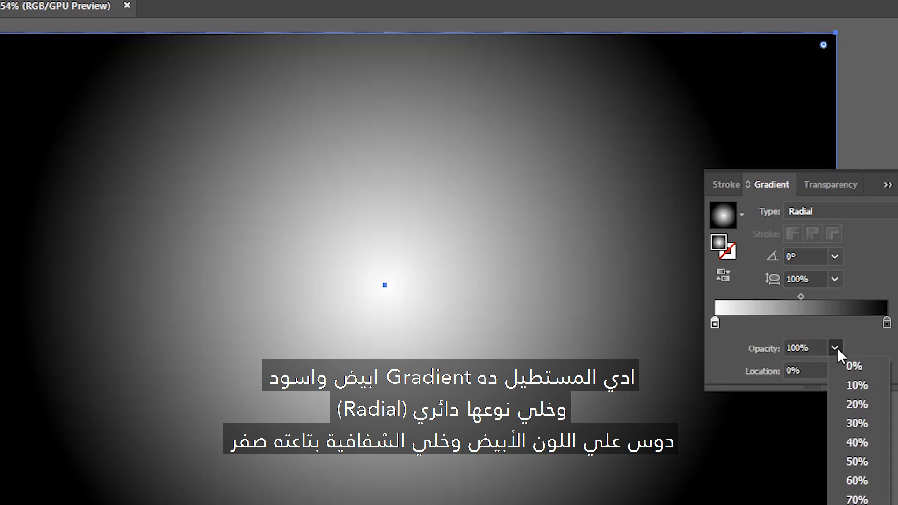
click(875, 366)
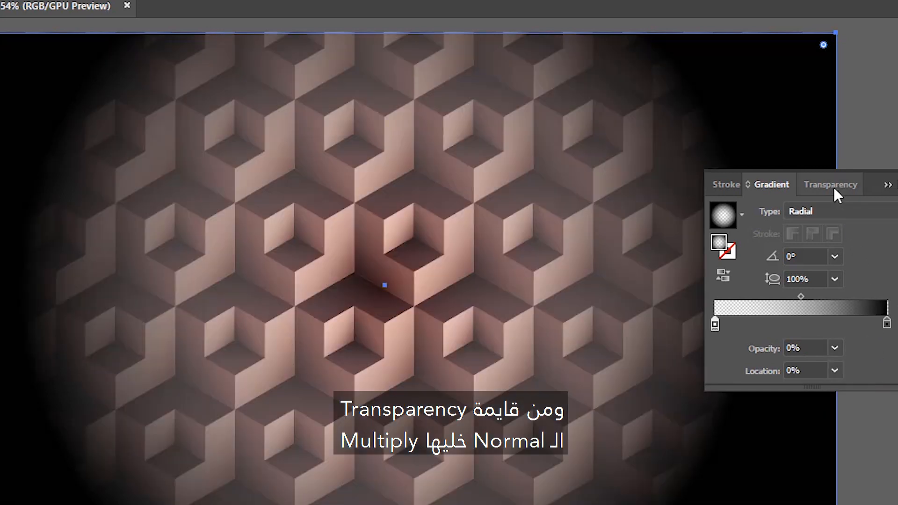
Step: Set the front gradient rectangle's blending mode to Multiply
click(833, 186)
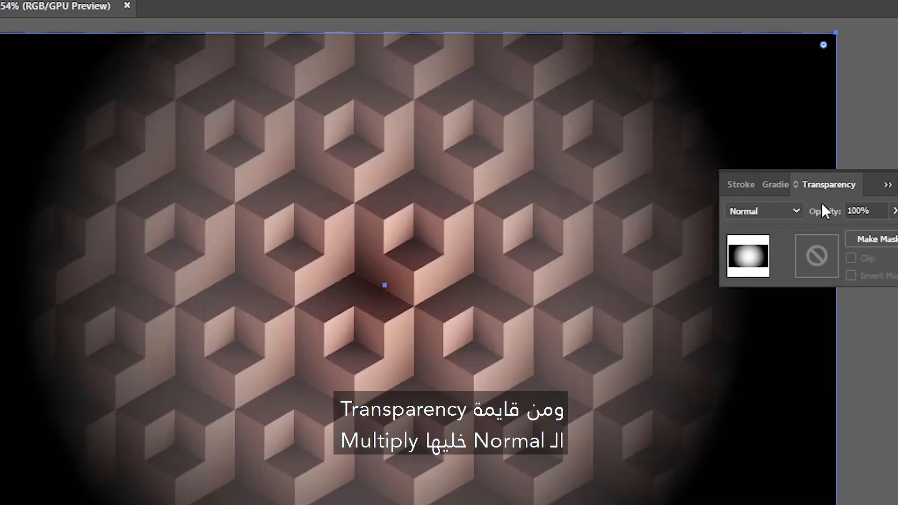
click(794, 212)
click(784, 273)
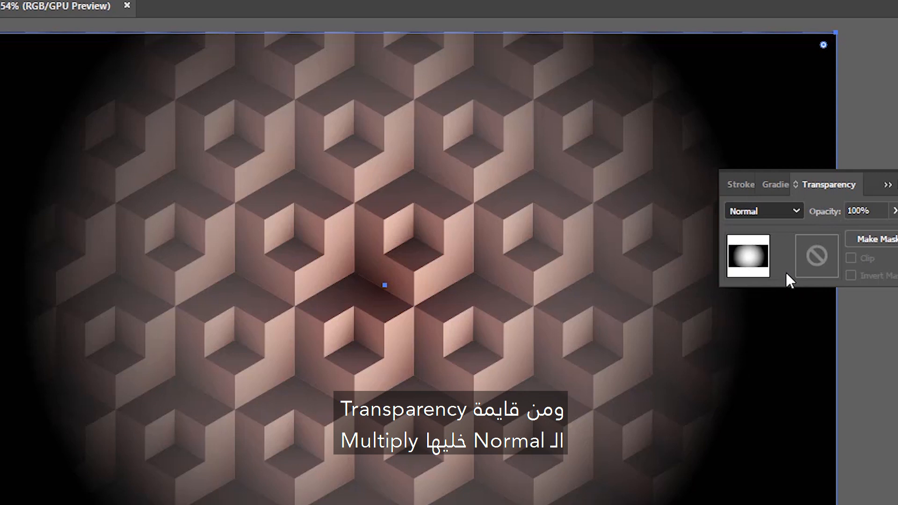
Step: Enlarge the radial gradient so that its circle reaches the rectangle's left and right edges
click(779, 188)
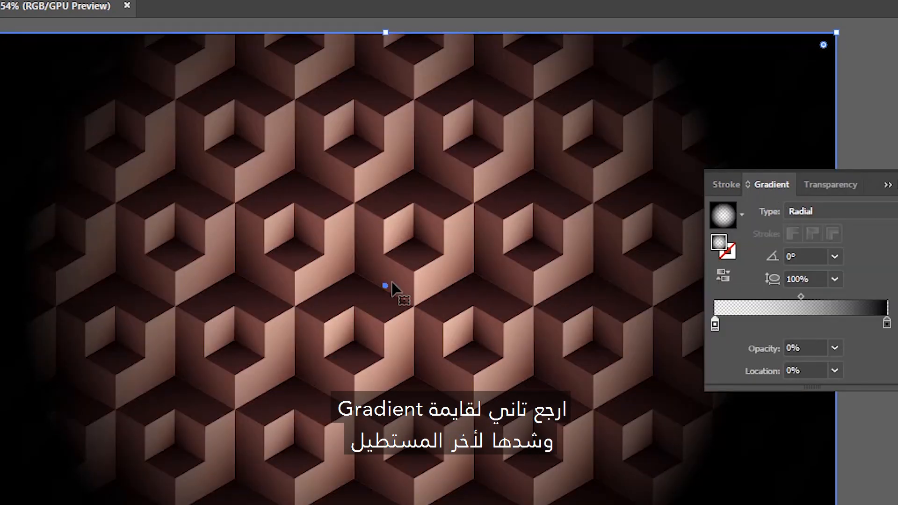
key(g)
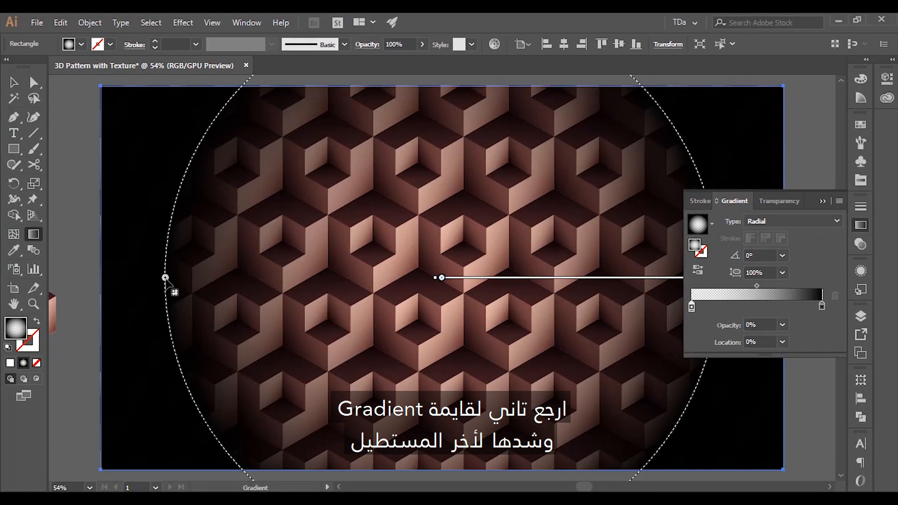
drag(142, 278, 101, 277)
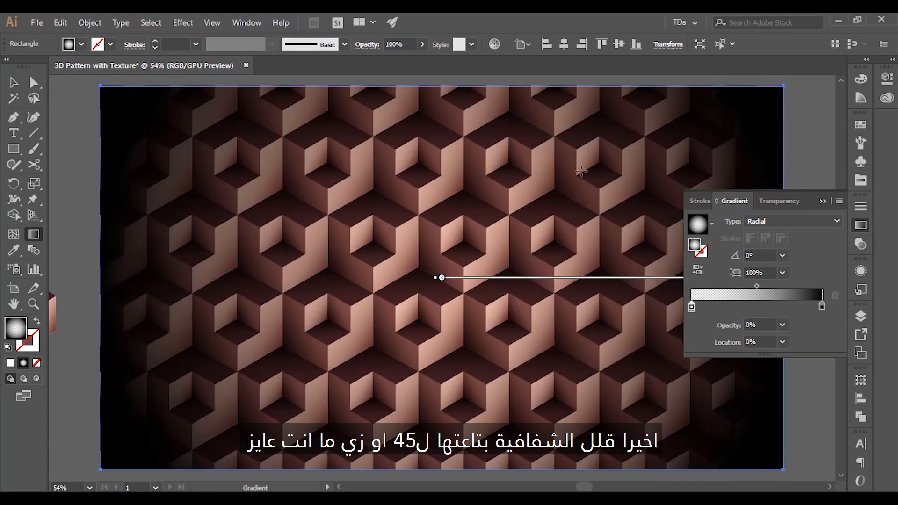
Step: Lower the overall opacity of the front gradient rectangle to about 84%
key(v)
click(875, 211)
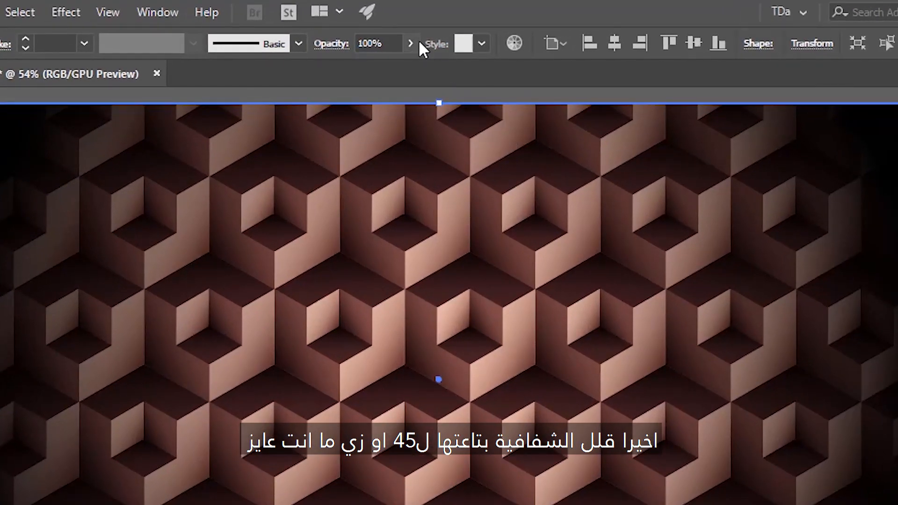
click(410, 44)
drag(407, 66, 394, 66)
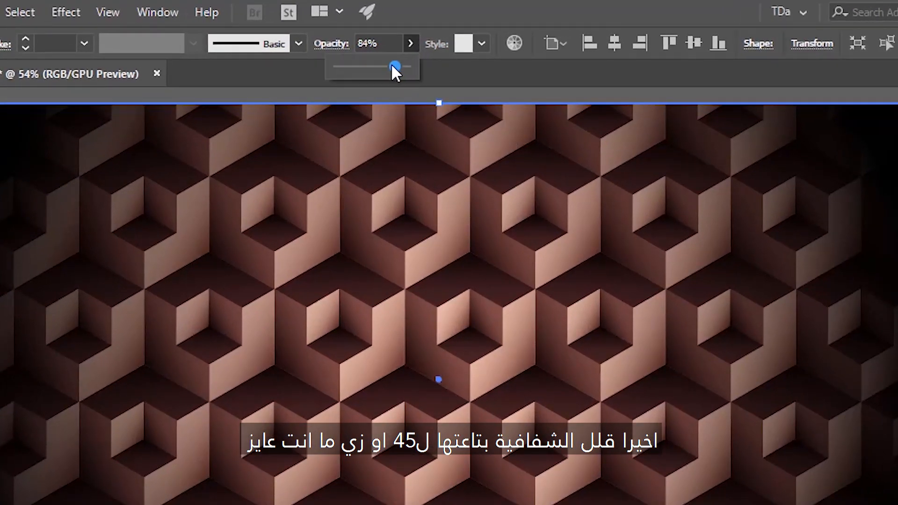